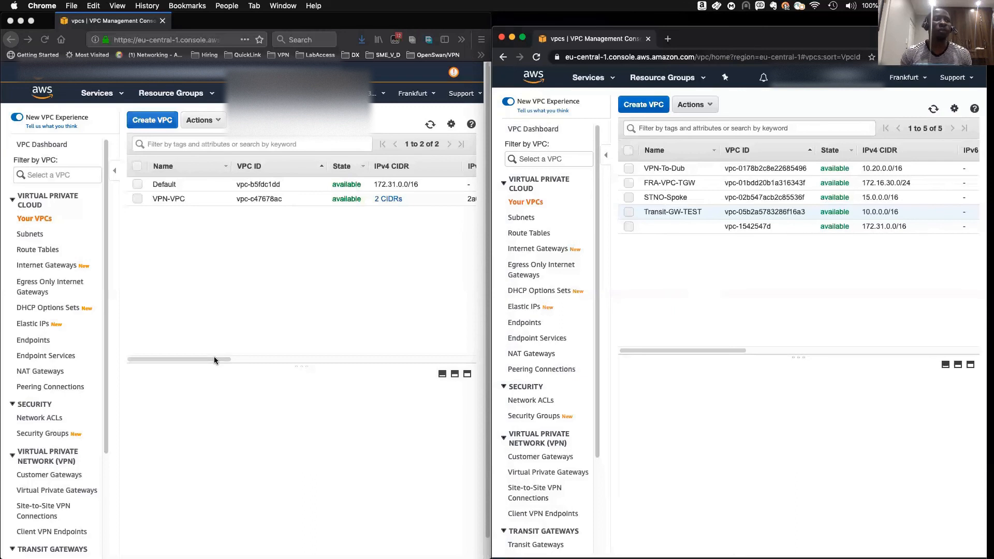
Select the VPN-VPC in the Firefox console, and select the STNO-Spoke VPC in the Chrome console.
click(206, 267)
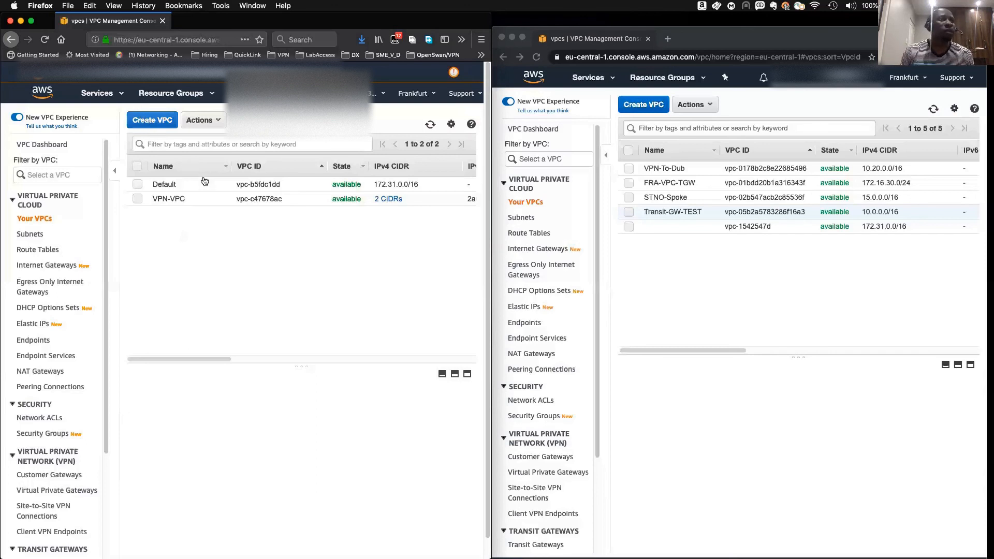
click(138, 205)
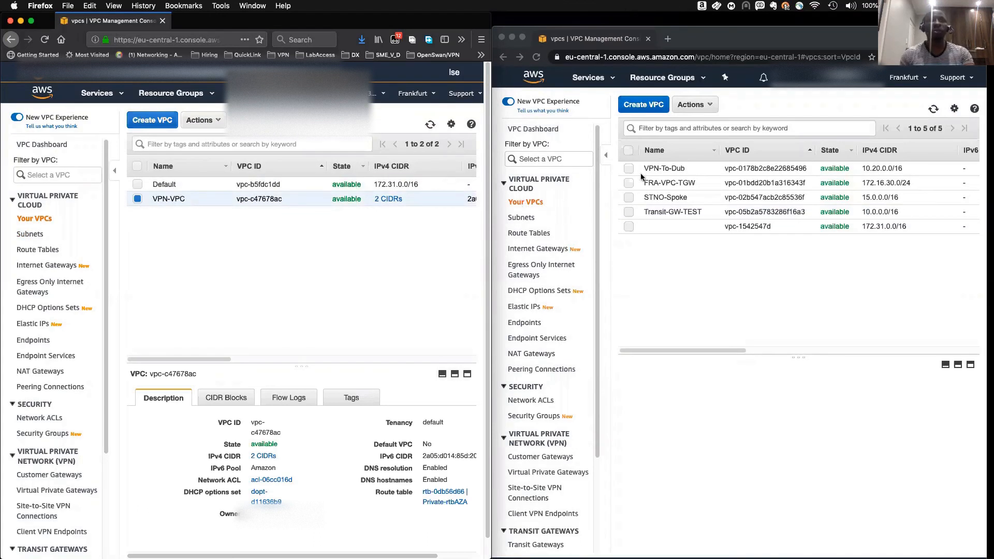
click(689, 193)
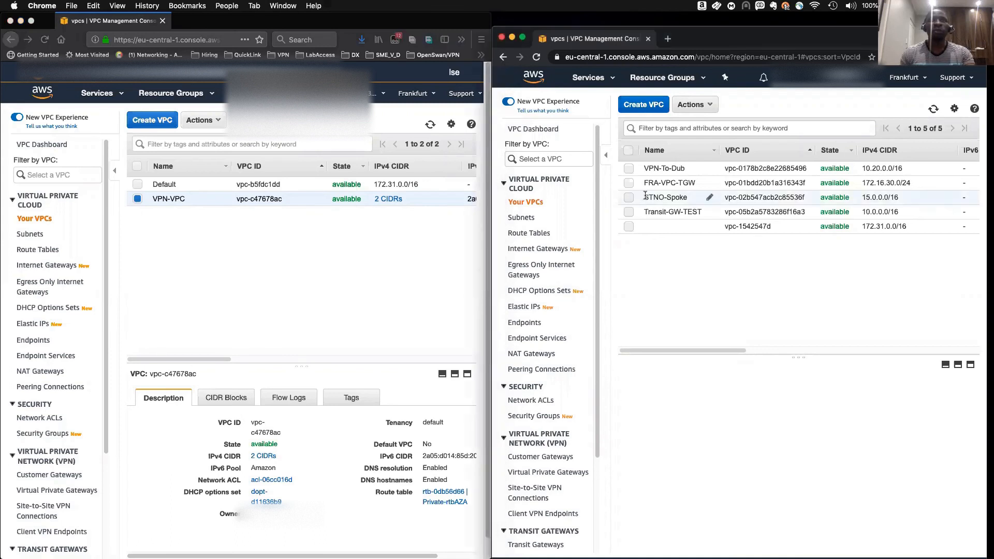
drag(643, 195, 691, 198)
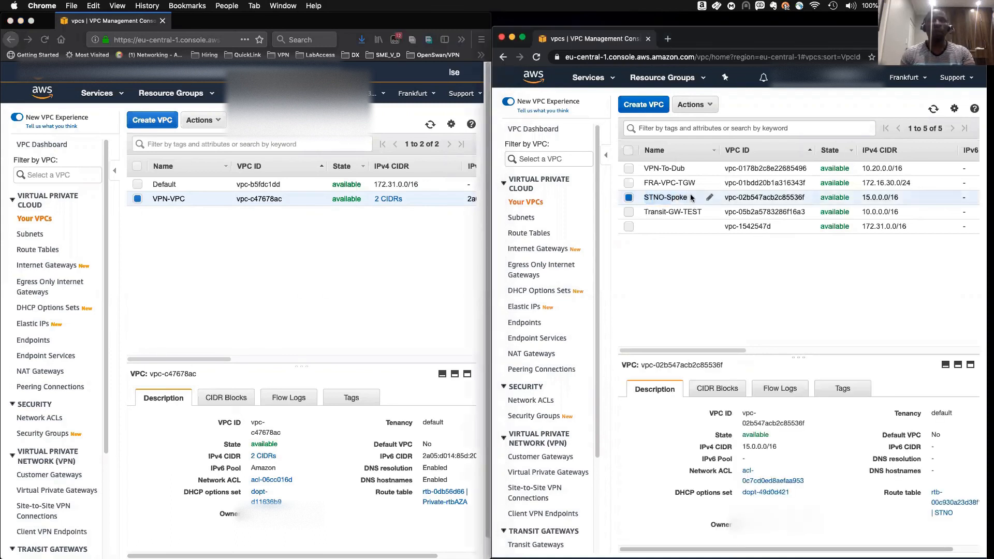
click(686, 129)
text(https://www.youtube.com/channel/UCqMcNQCM9pU3ysUm7RnkFoQ)
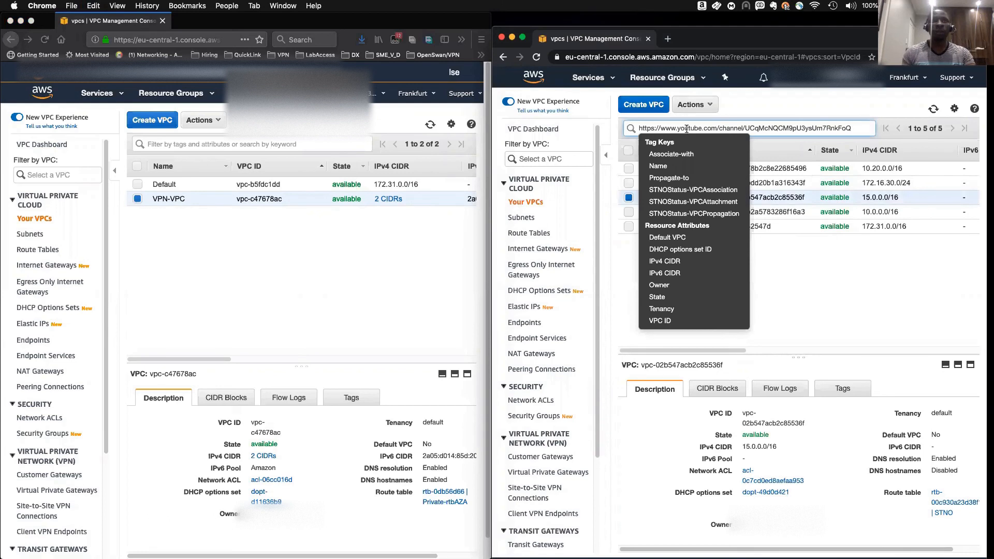
key(super+z)
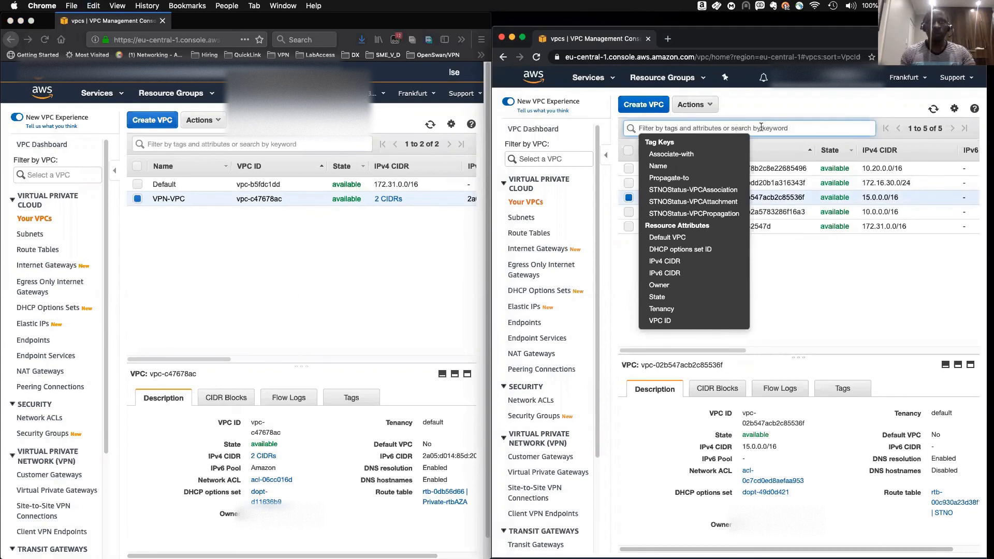
click(761, 127)
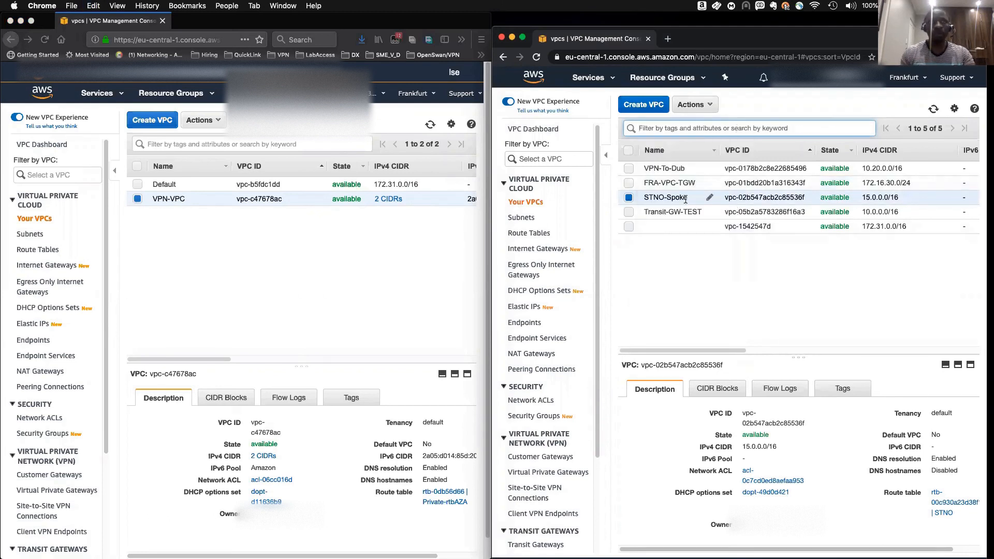
Filter the VPC list in the Chrome console by the keyword stno-spok.
click(674, 124)
text(stno-)
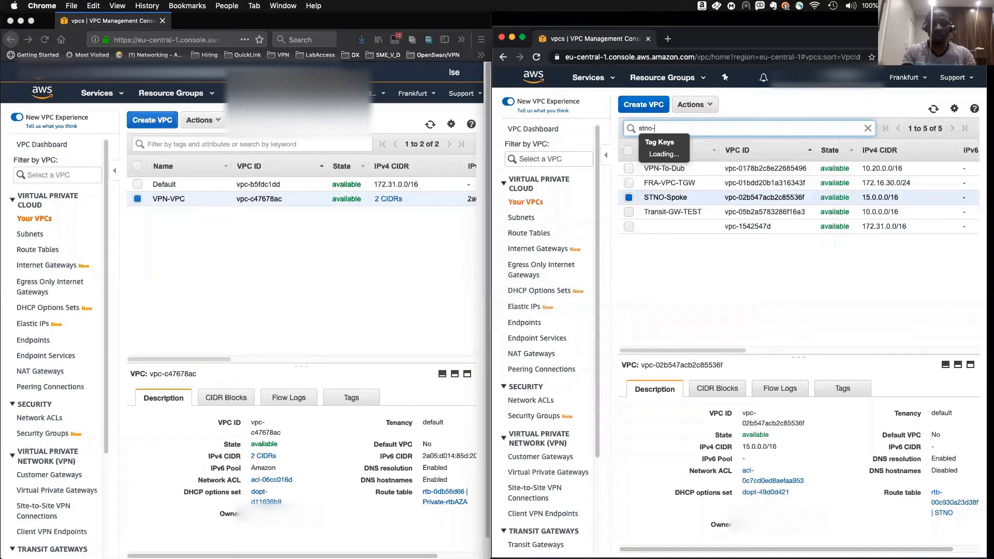
text(spok)
key(Return)
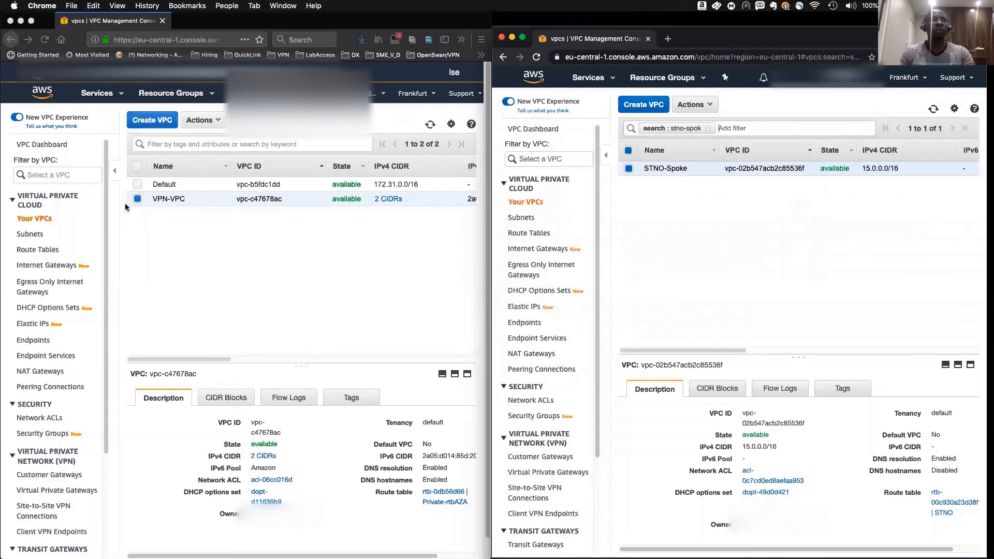
Filter the VPC list in the Firefox console by vpn-vpc and view the IPv4 CIDR blocks of VPN-VPC.
click(172, 144)
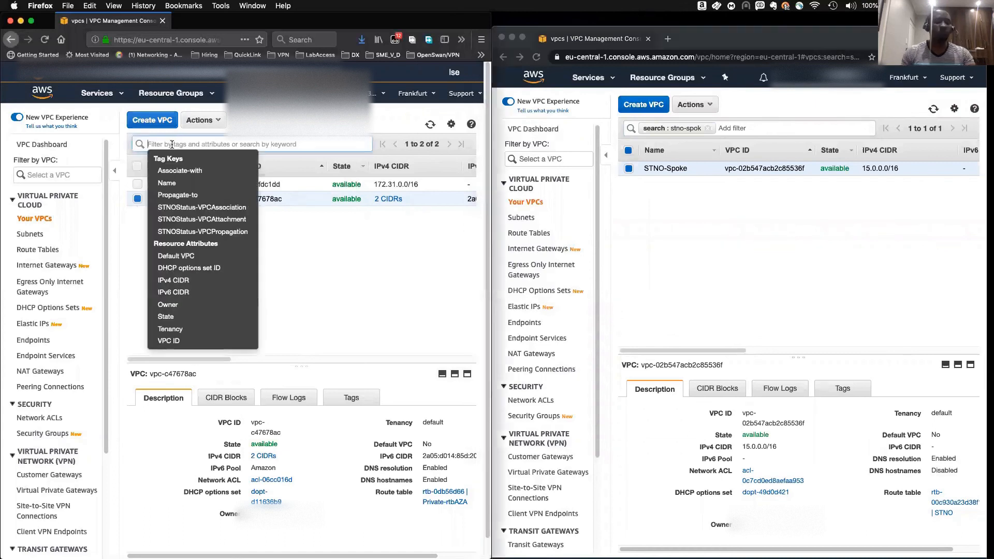
text(vpn-=vpc)
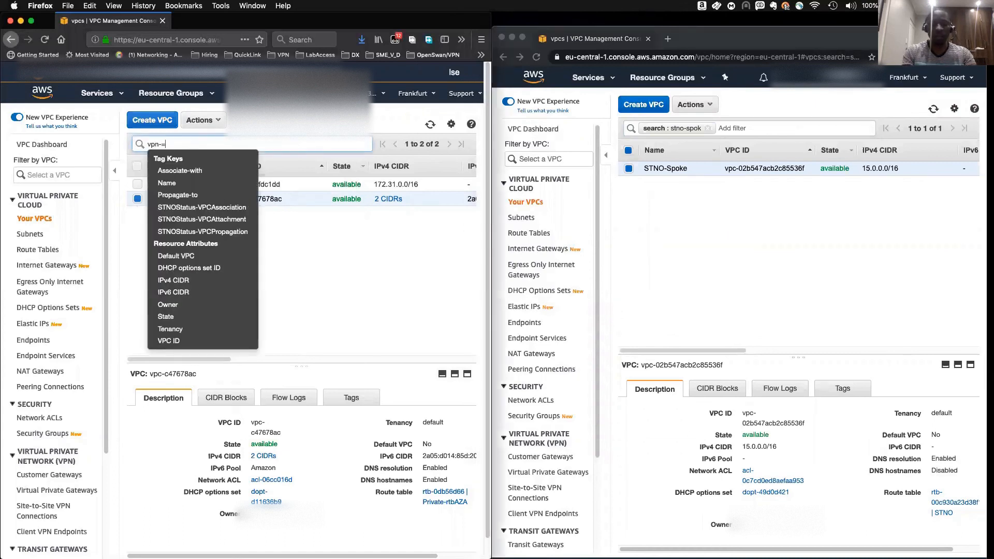
key(BackSpace)
key(BackSpace)
key(BackSpace)
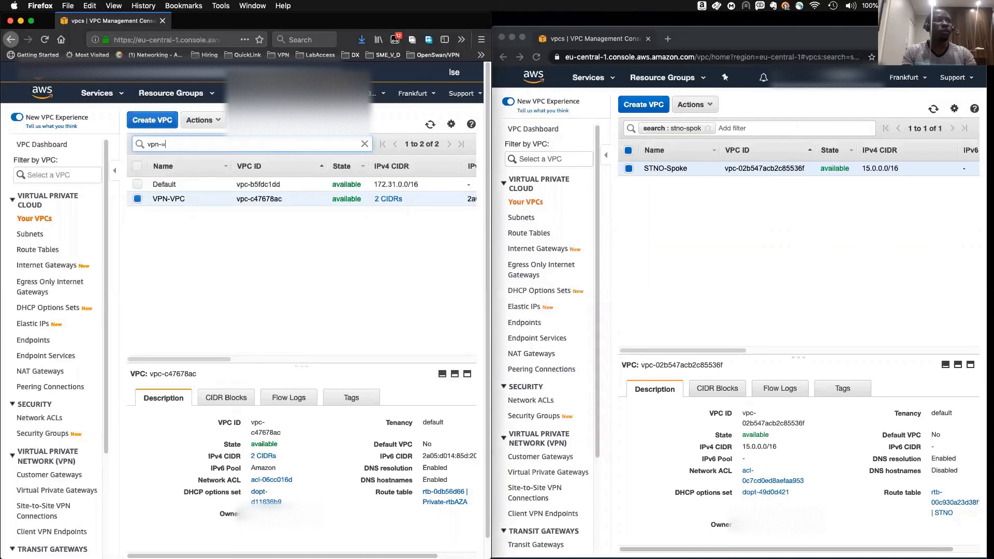
text(vpc)
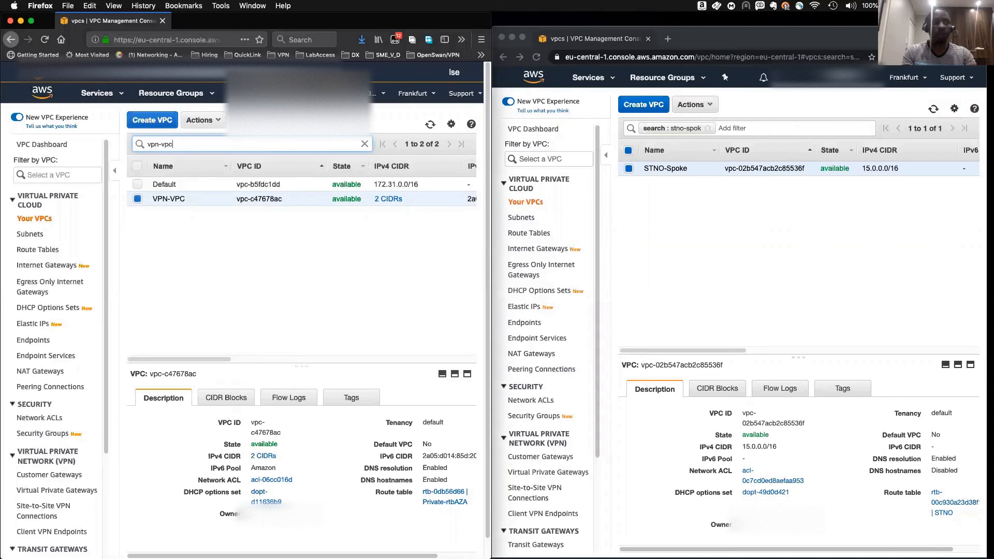
key(Return)
mouse_move(383, 192)
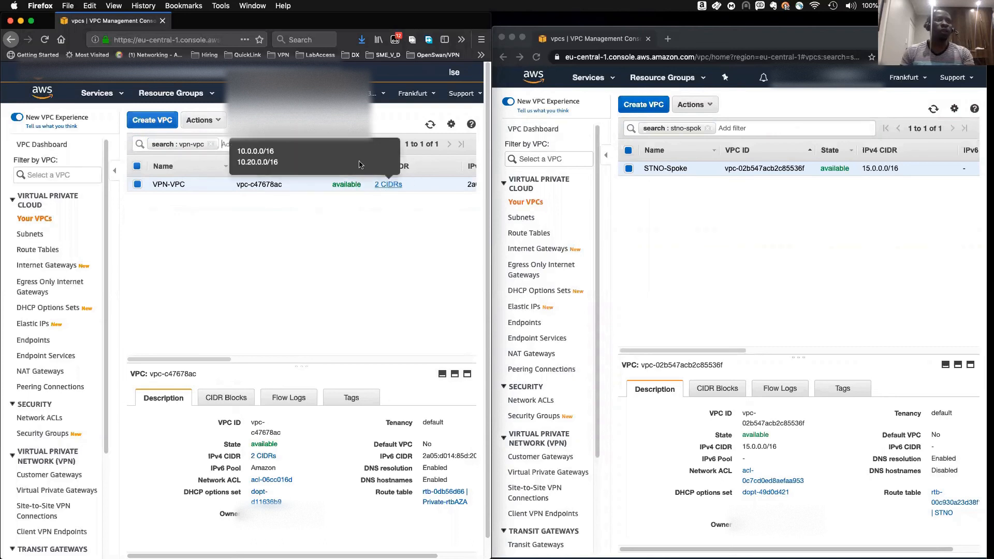
drag(239, 152, 275, 152)
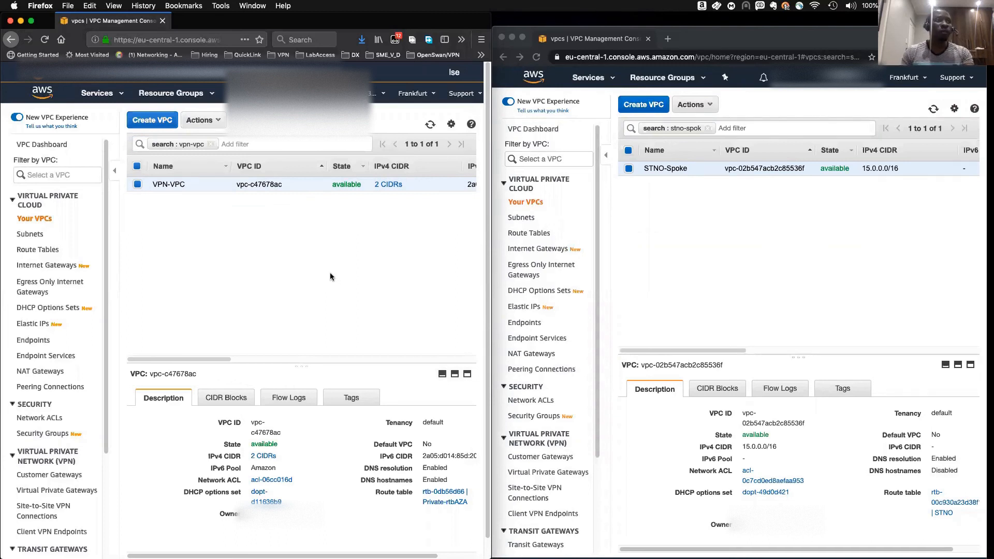
Show the subnets in the Firefox console and select the Internet VPN-VPCA subnet.
click(32, 234)
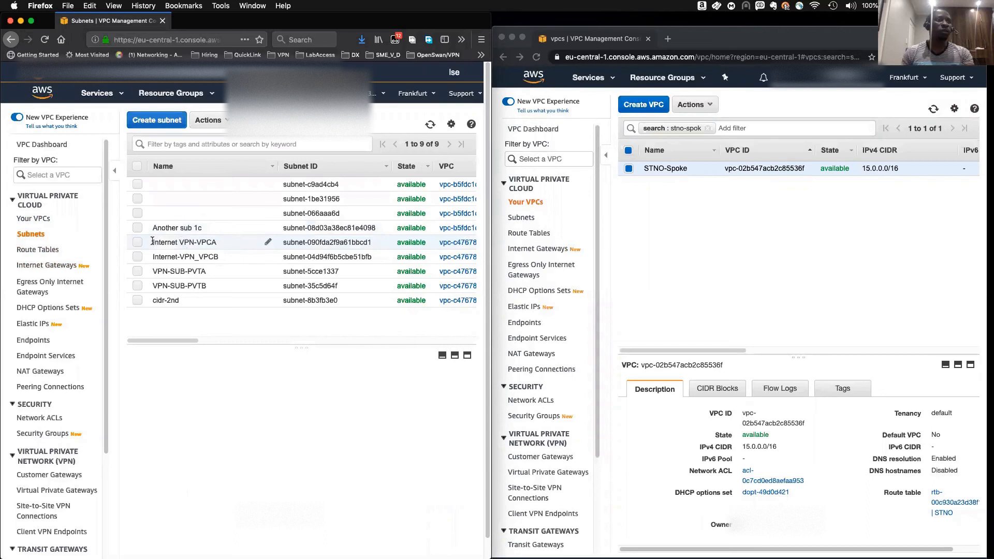
drag(152, 241, 179, 241)
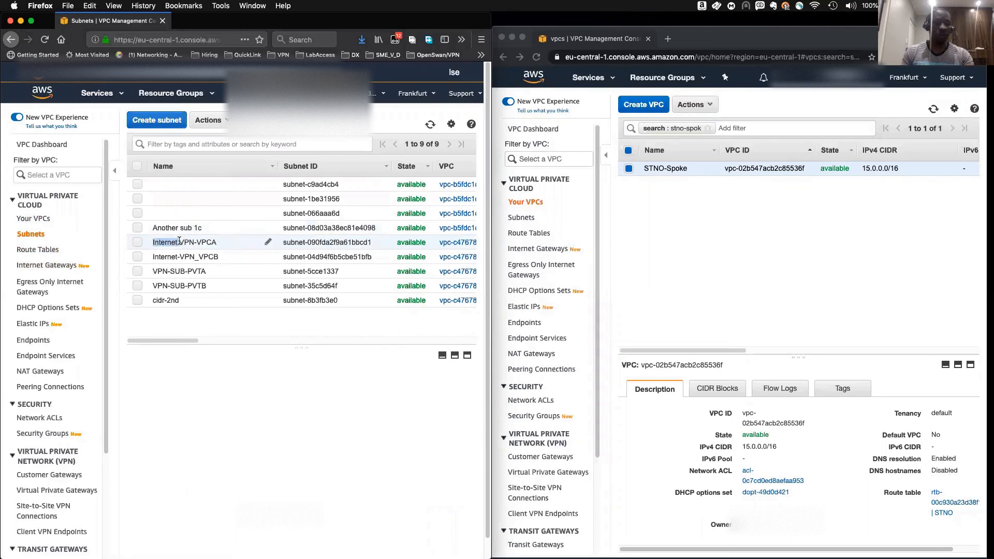
click(179, 242)
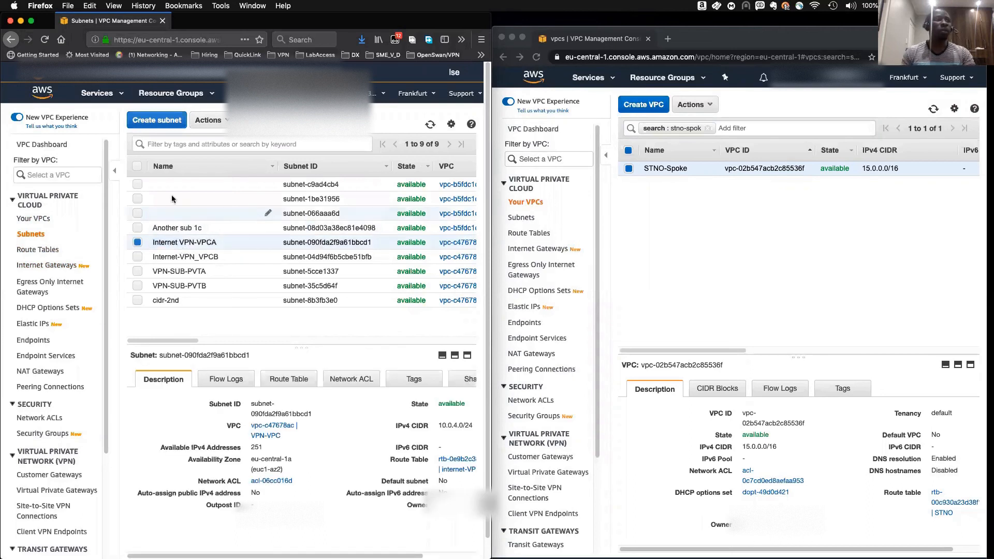
click(172, 146)
text(internet)
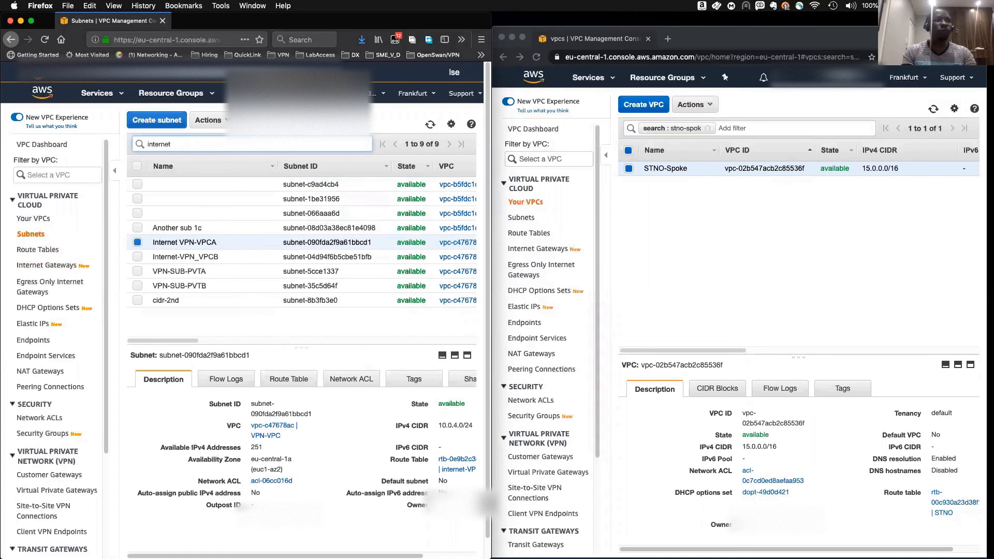
key(Return)
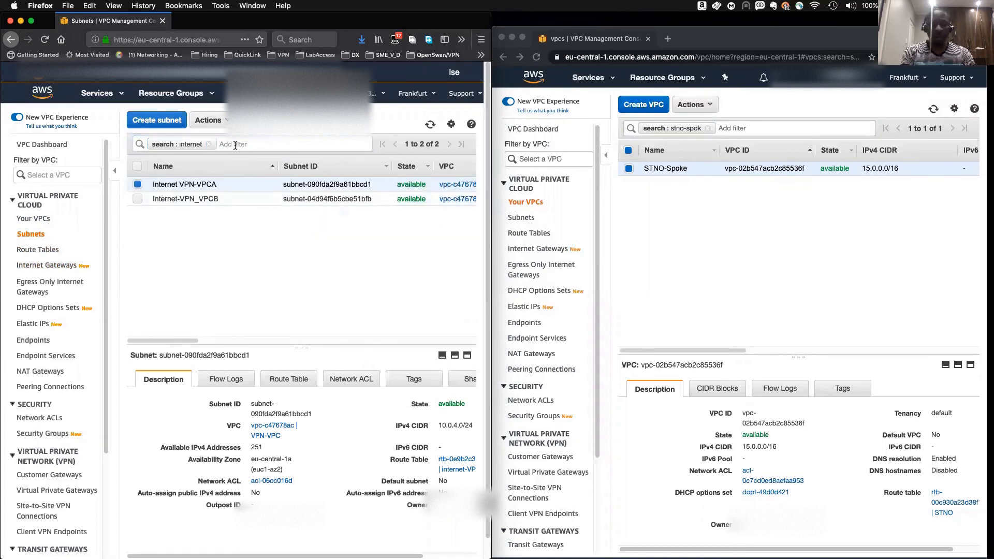
text(priv)
key(Return)
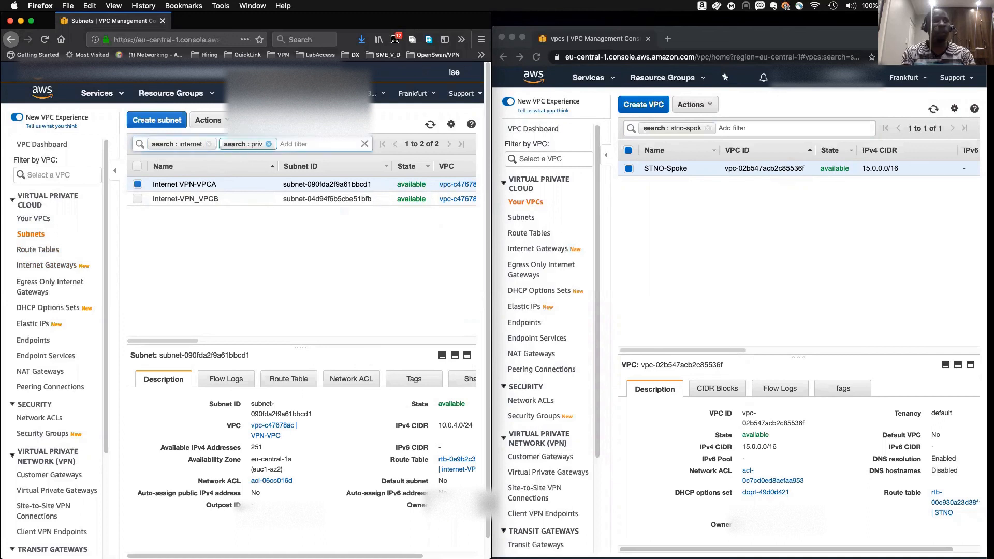
click(268, 144)
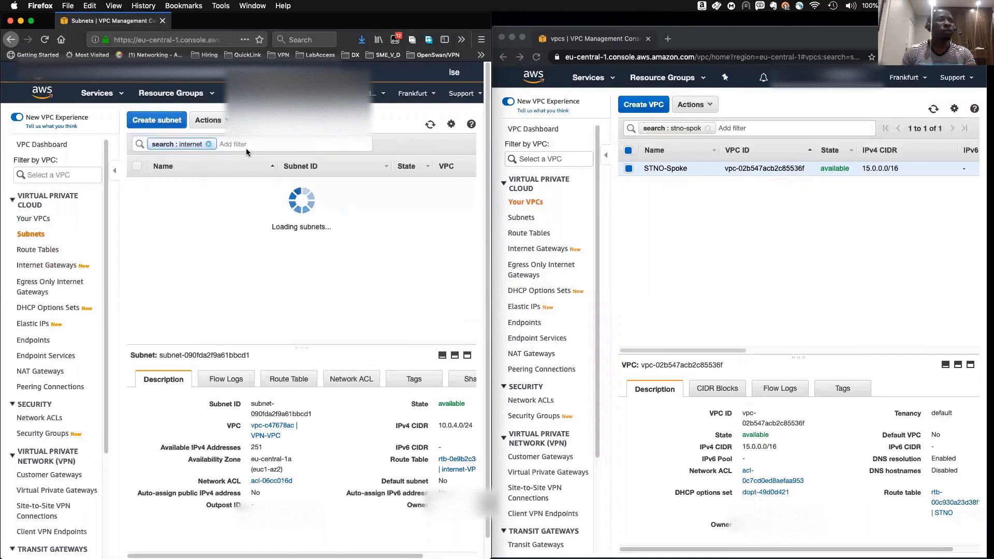
click(203, 144)
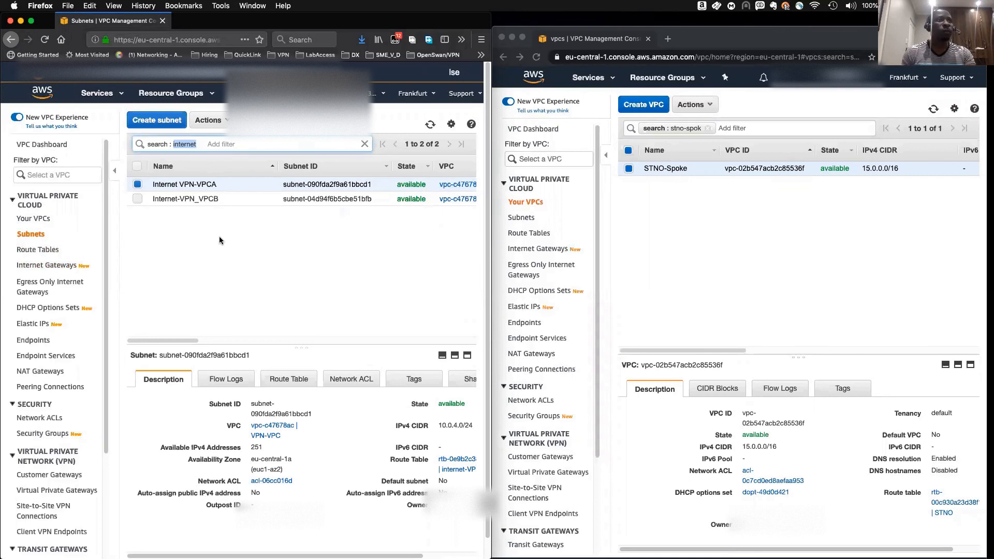
drag(219, 236, 245, 139)
click(209, 145)
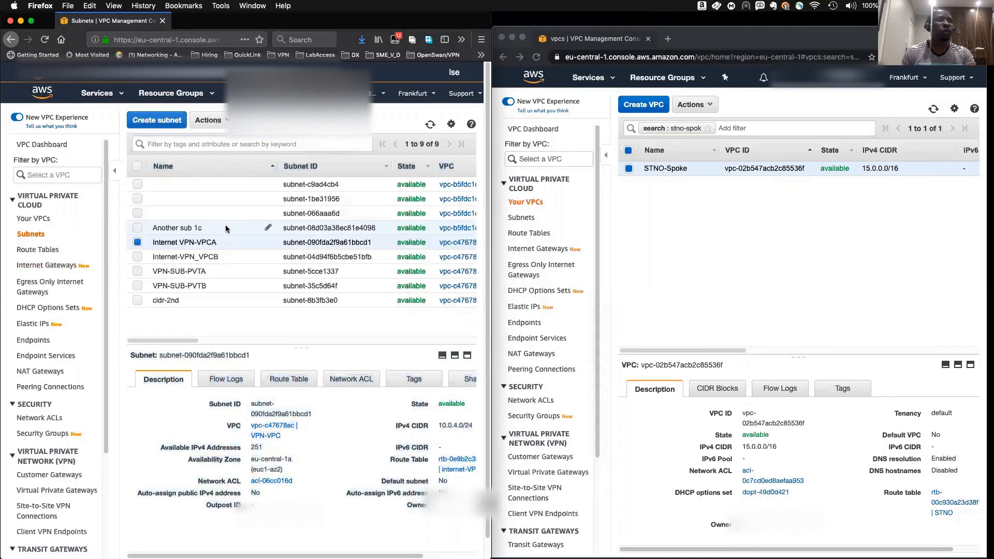
Filter the subnet list in the Firefox console by the two keywords internet and vpn-sub.
click(223, 143)
text(internet)
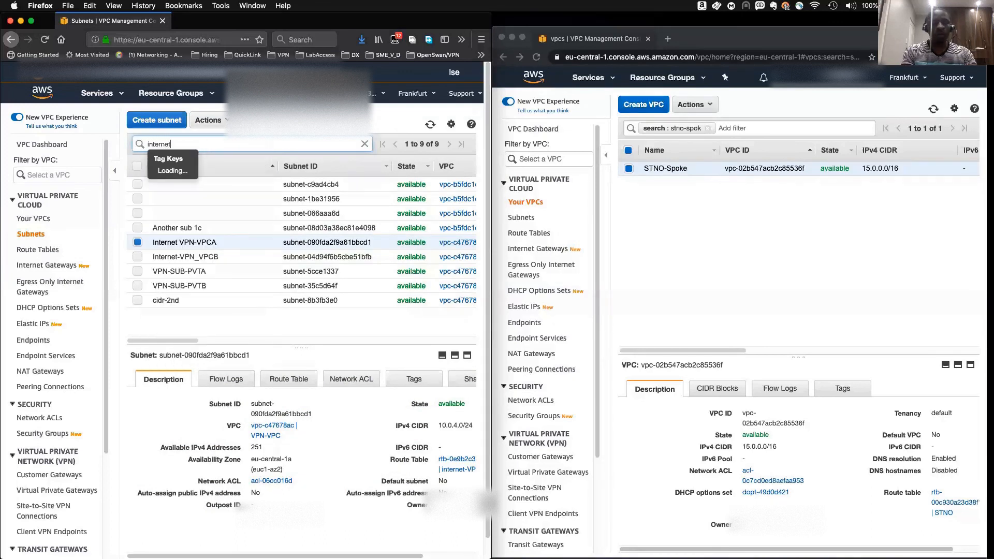
key(Return)
text(vpn-s)
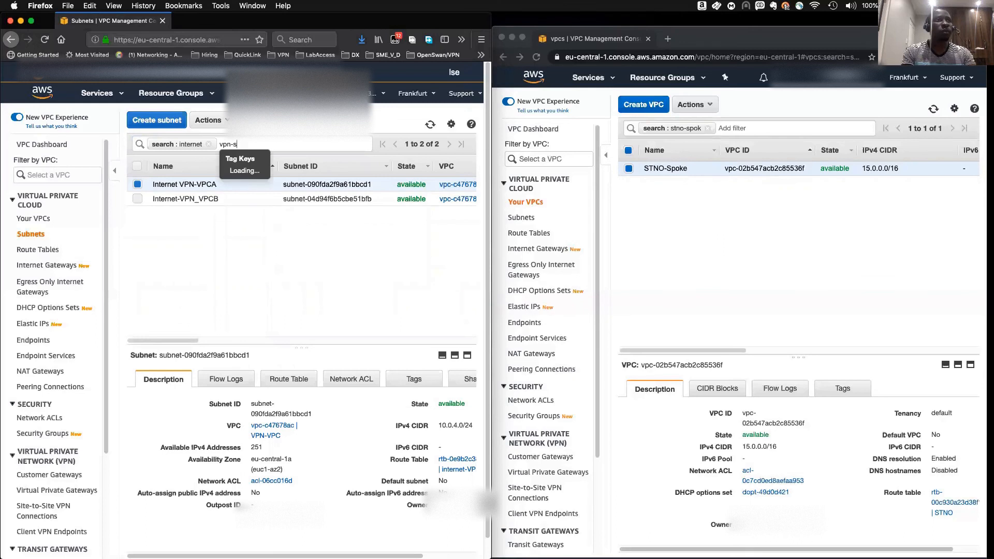
text(ub)
key(Return)
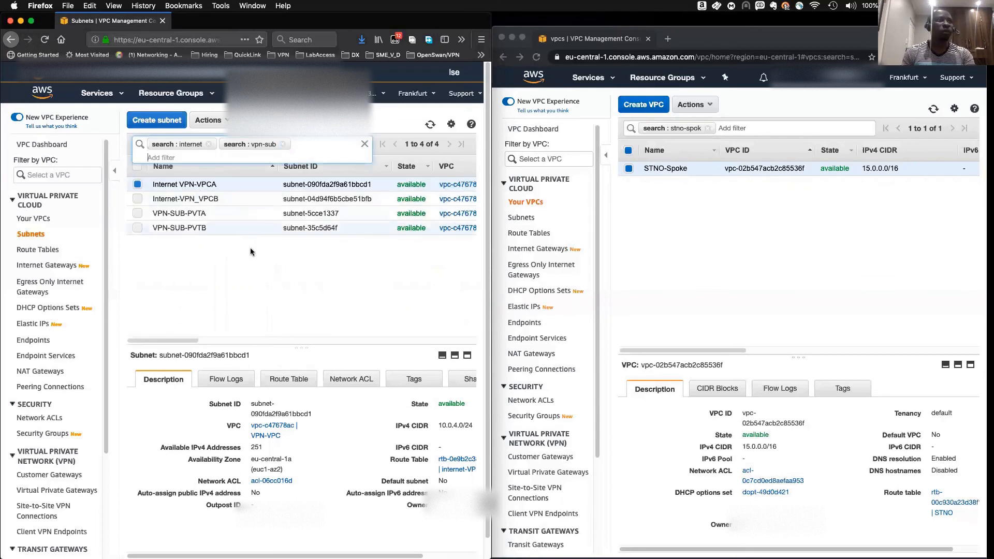
click(241, 261)
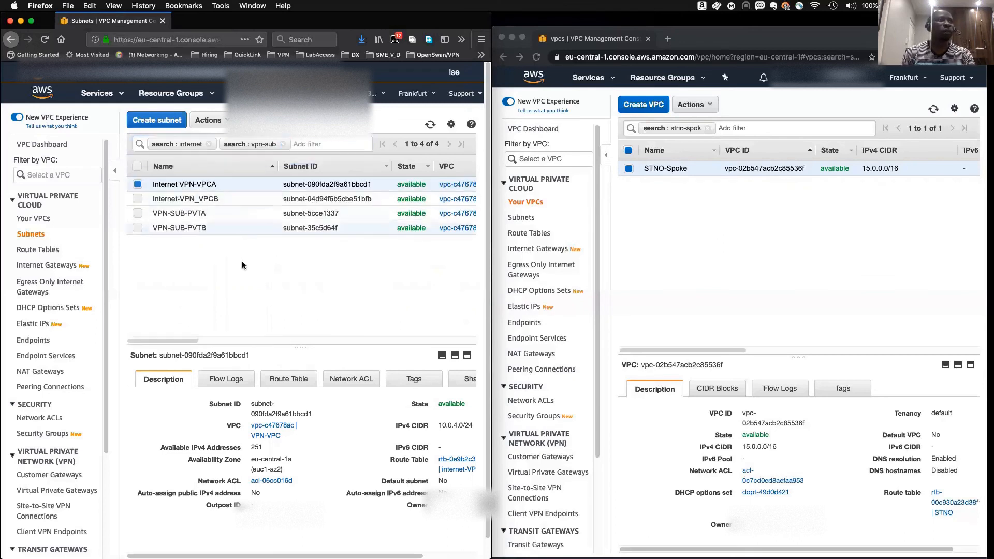
Switch to the Chrome console and show its list of subnets.
click(521, 220)
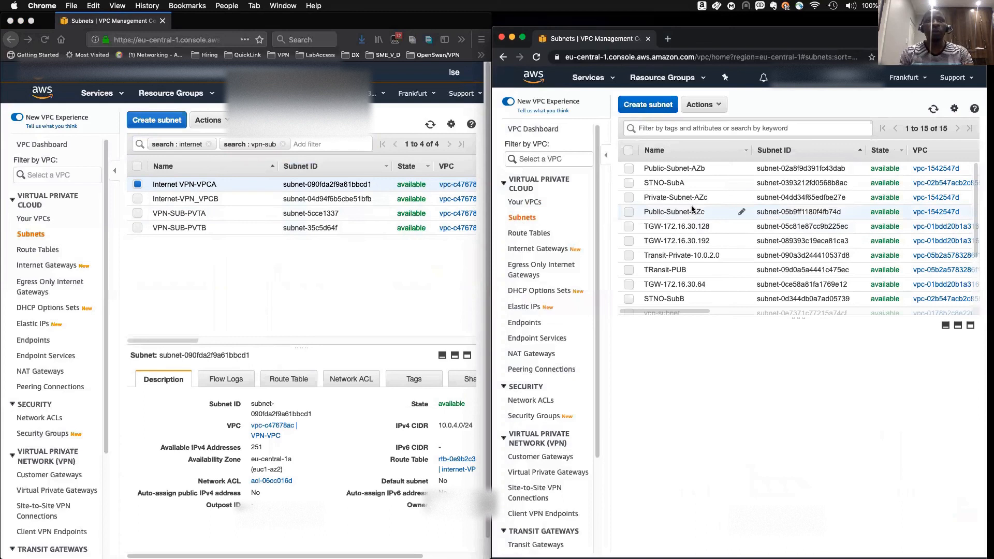
click(661, 128)
click(719, 357)
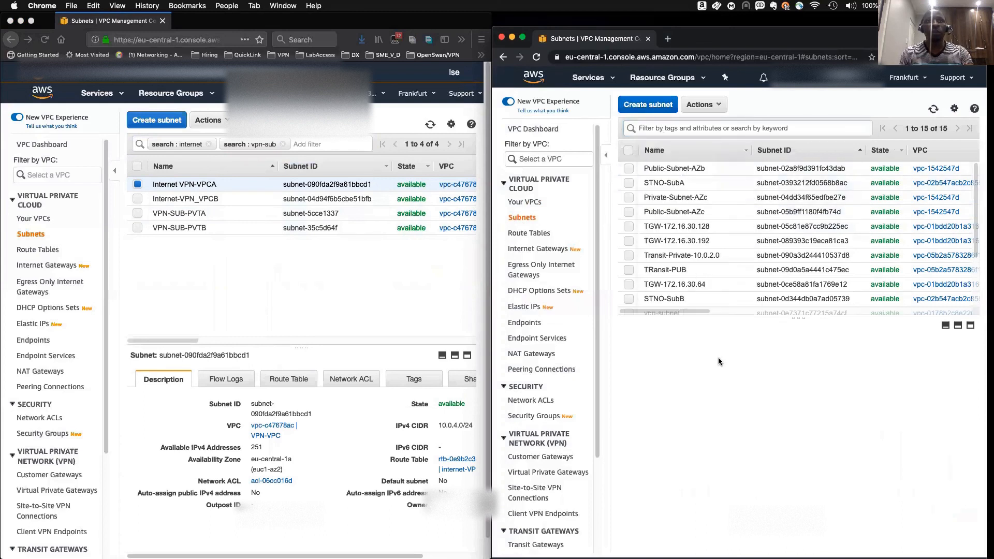
click(661, 128)
text(stno)
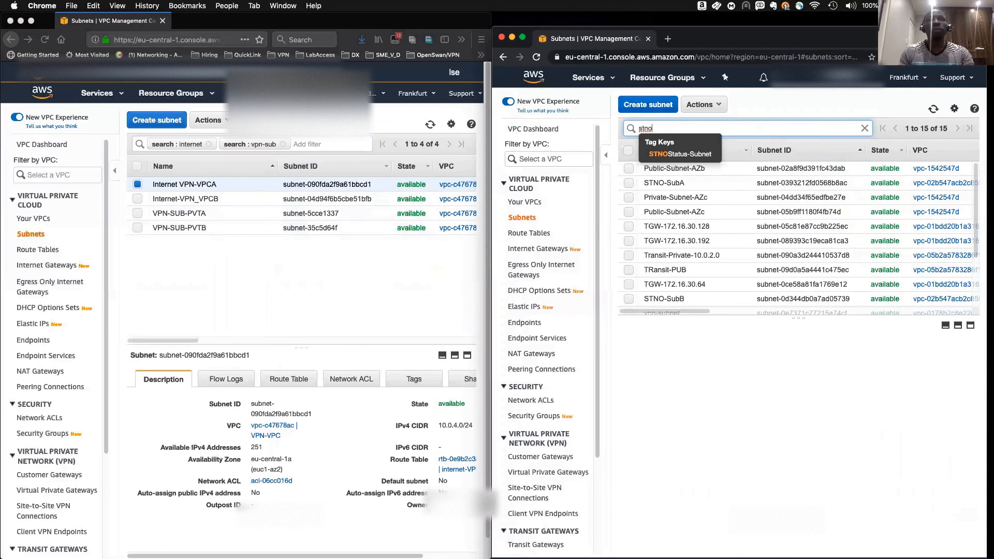
key(Return)
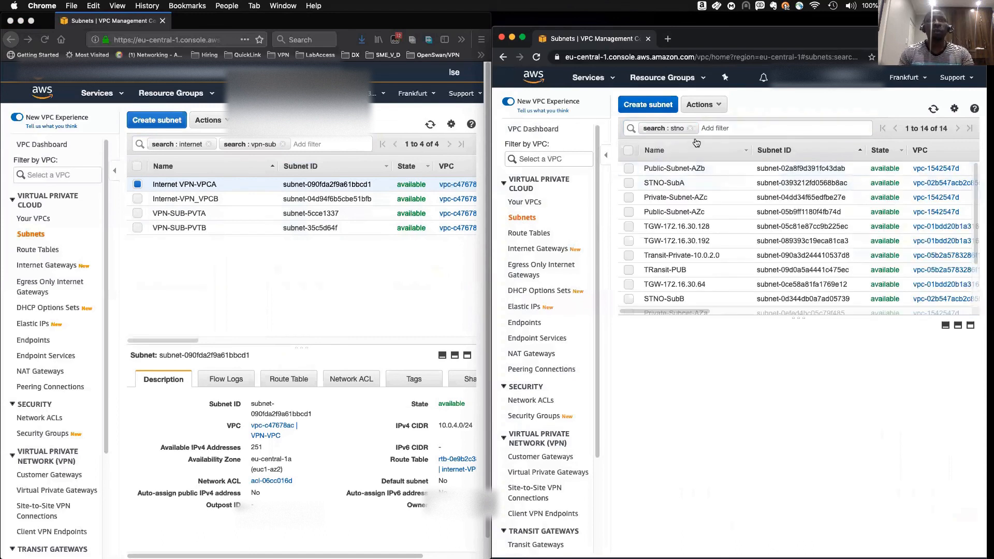
click(690, 128)
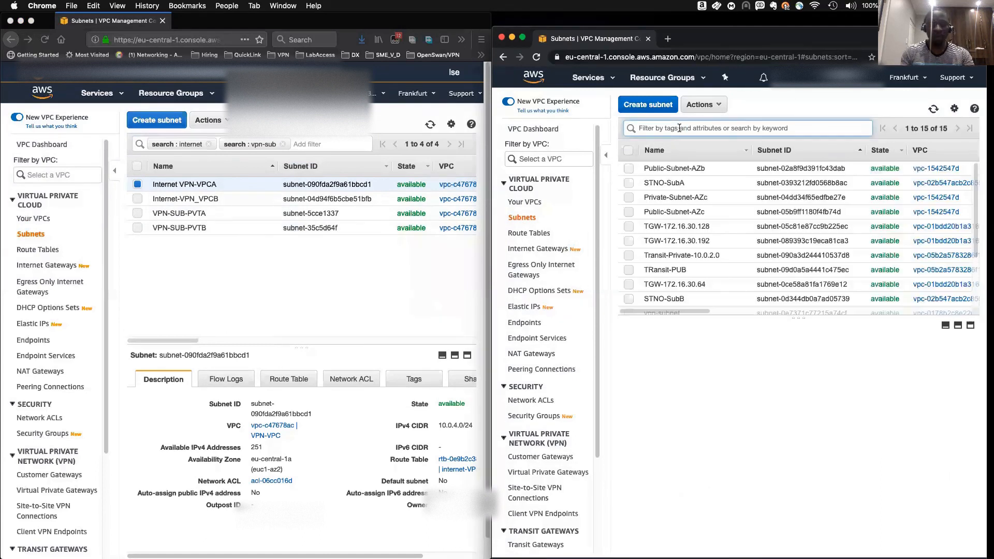
Filter the subnet list in the Chrome console by the keyword stno-sub.
text(stno-sub)
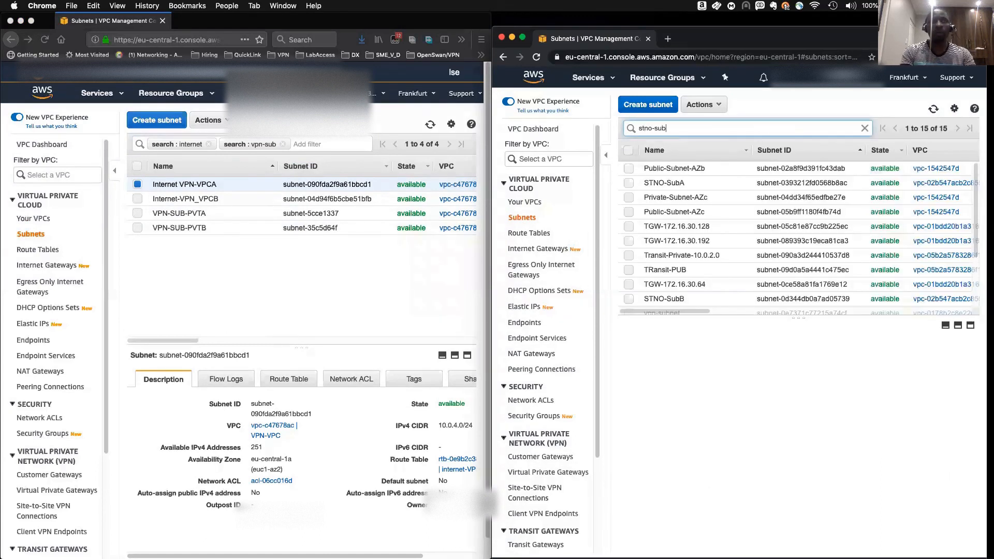
key(Return)
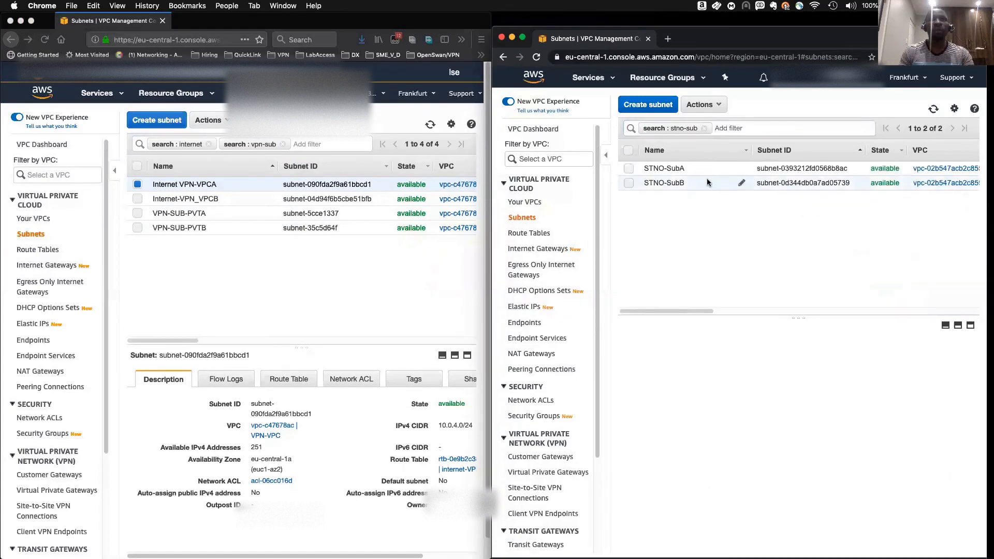
Examine the availability zones of the four filtered VPN subnets in the Firefox console.
mouse_move(680, 311)
mouse_down()
mouse_move(784, 309)
mouse_move(673, 310)
mouse_up()
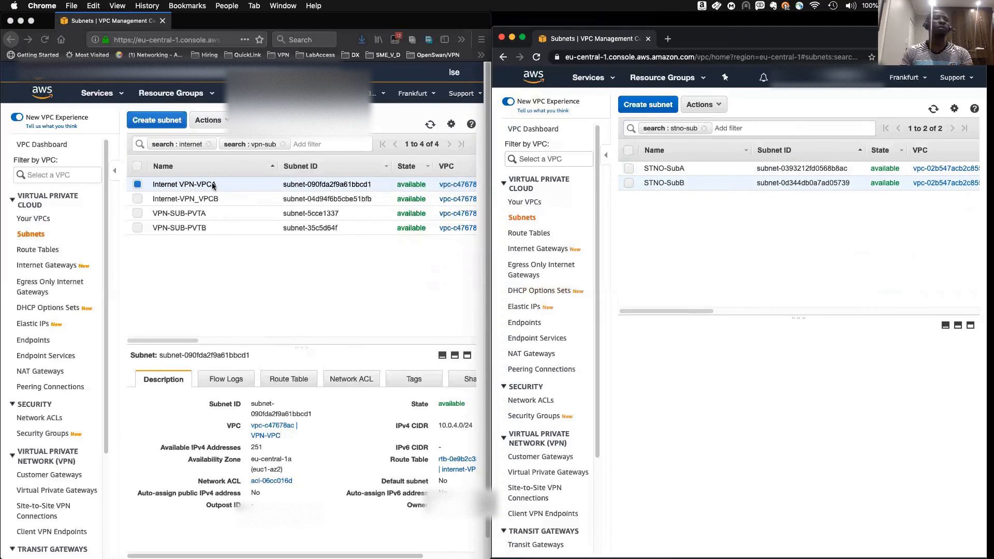
drag(184, 337, 312, 340)
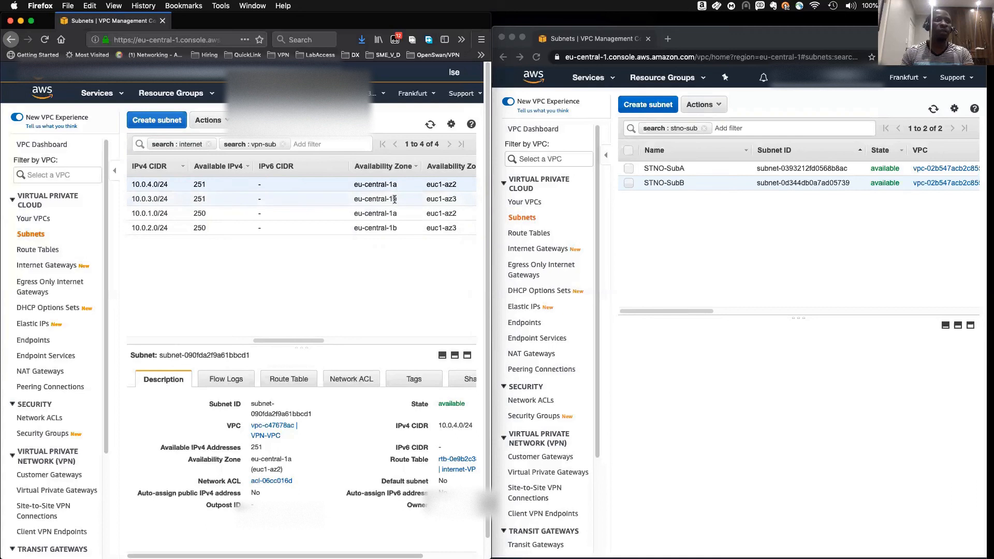
mouse_move(313, 340)
mouse_down()
mouse_move(187, 335)
mouse_move(342, 338)
mouse_move(173, 339)
mouse_up()
drag(208, 216, 166, 208)
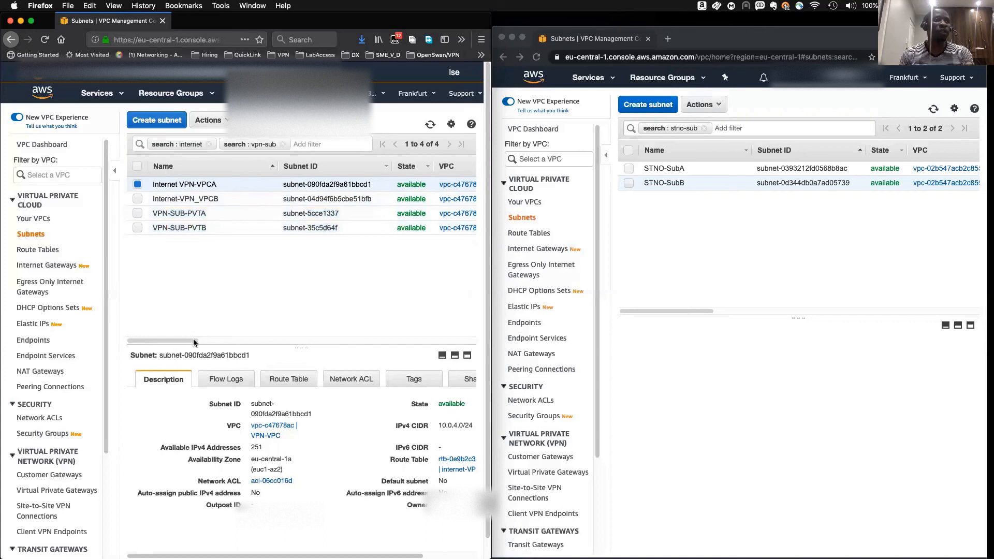
drag(178, 339, 313, 341)
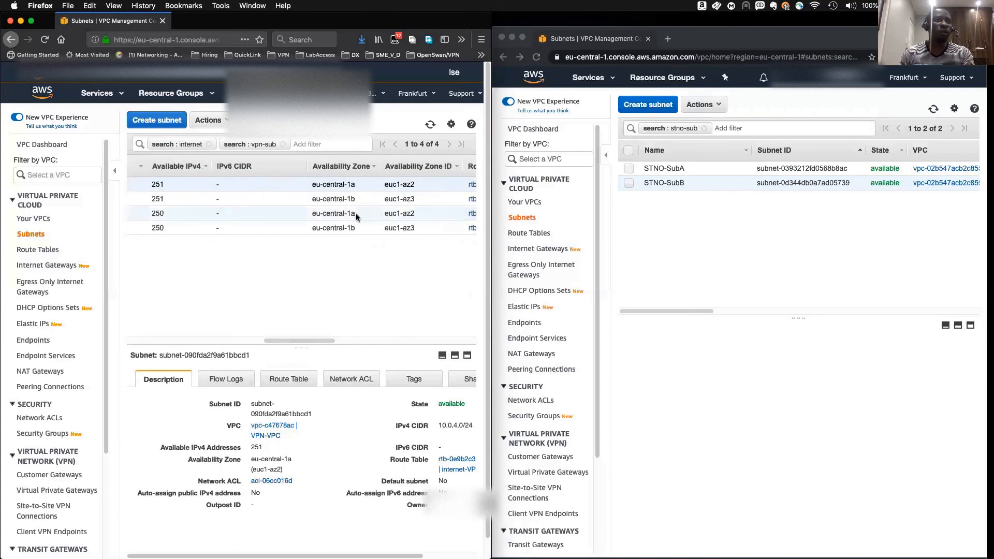
drag(287, 339, 125, 340)
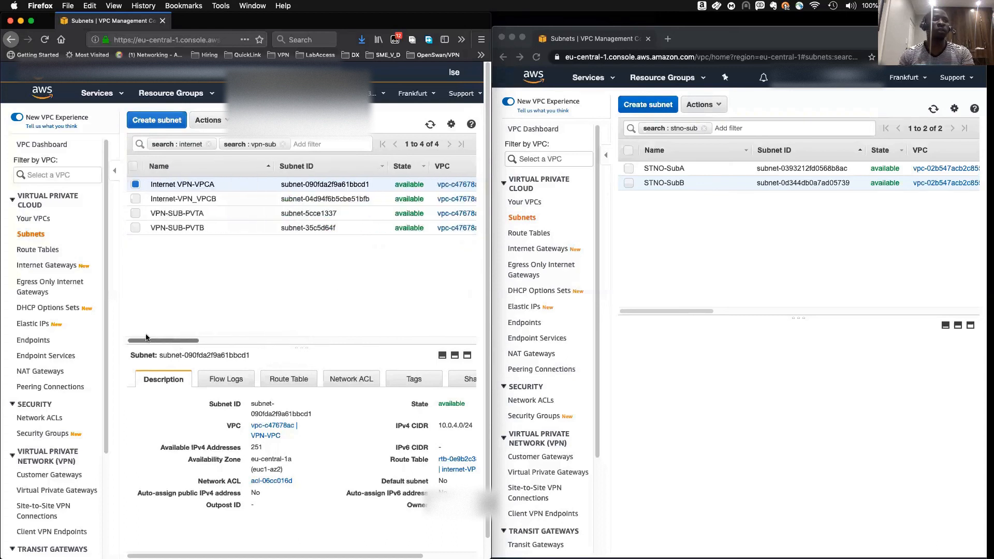
Switch to the Chrome console and examine the IPv4 CIDRs and availability zones of STNO-SubA and STNO-SubB.
click(645, 282)
click(634, 293)
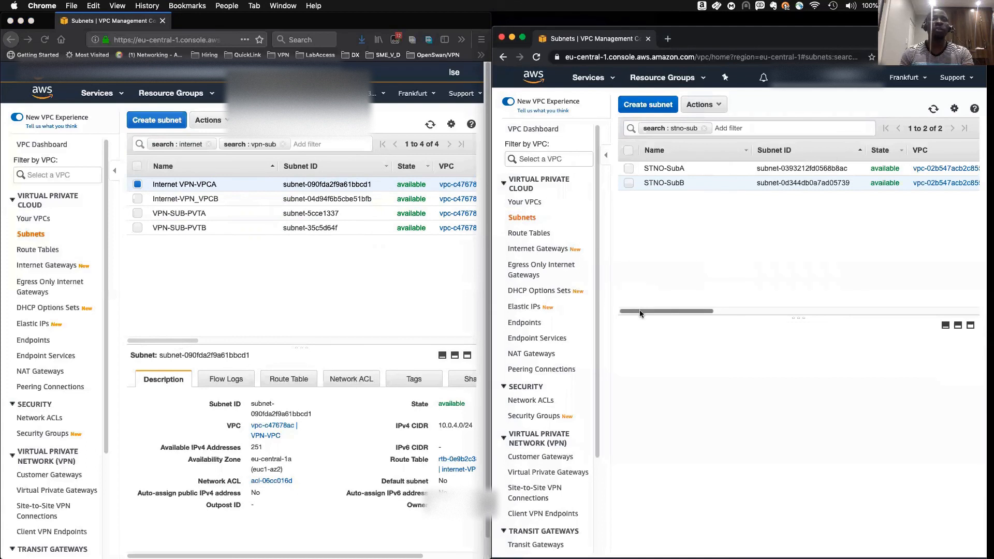
drag(692, 311, 731, 310)
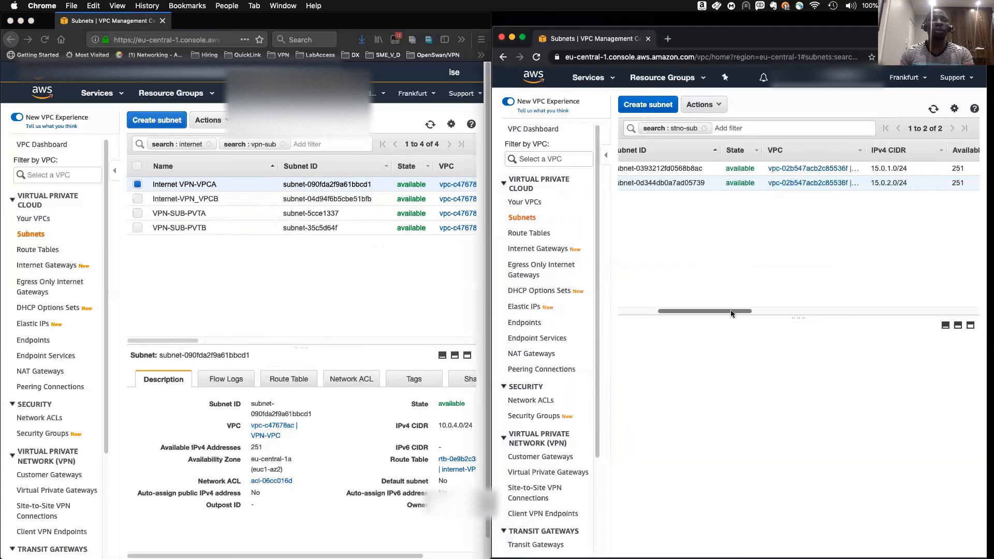
drag(722, 310, 812, 309)
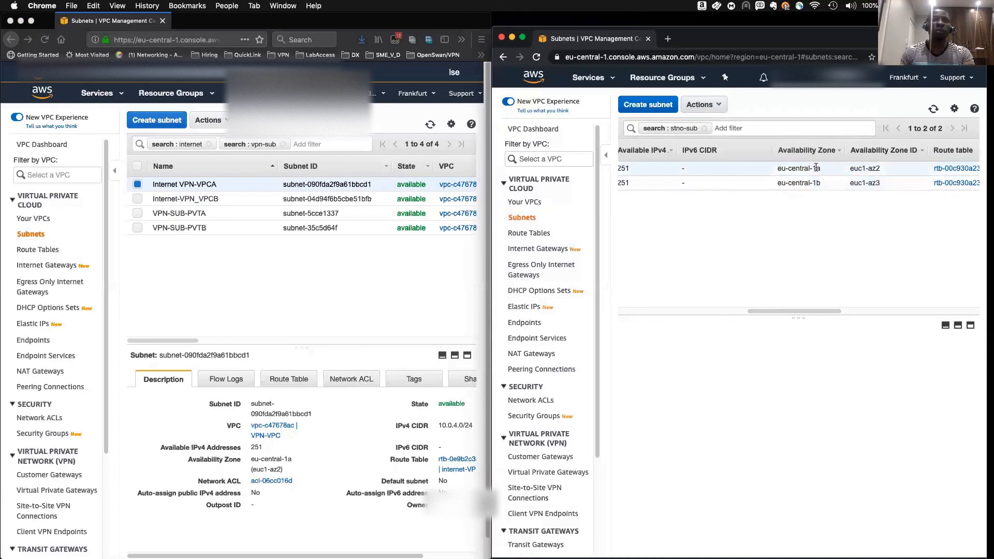
drag(821, 312, 681, 310)
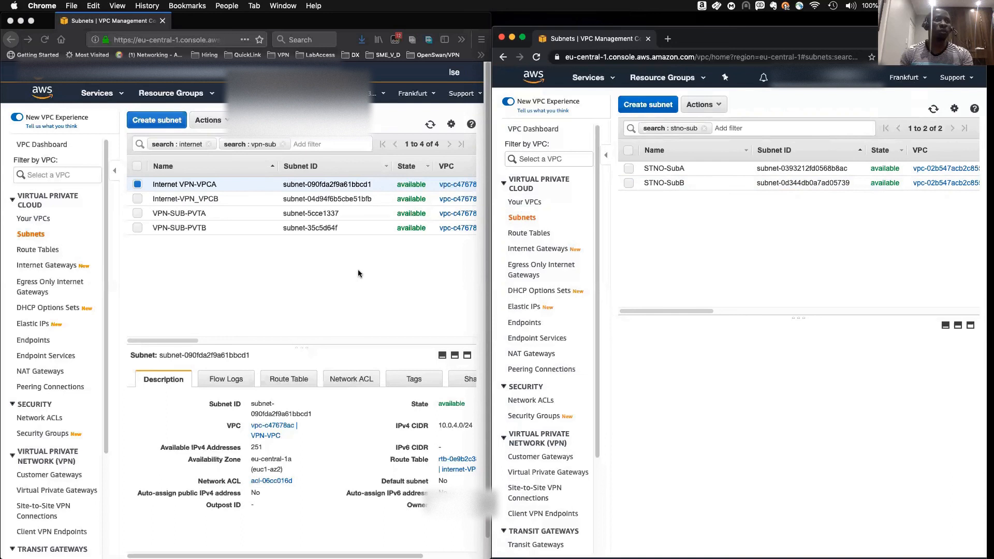
Switch to the Firefox console, select the VPN-SUB-PVTA subnet and show its route table in an enlarged details pane.
click(137, 217)
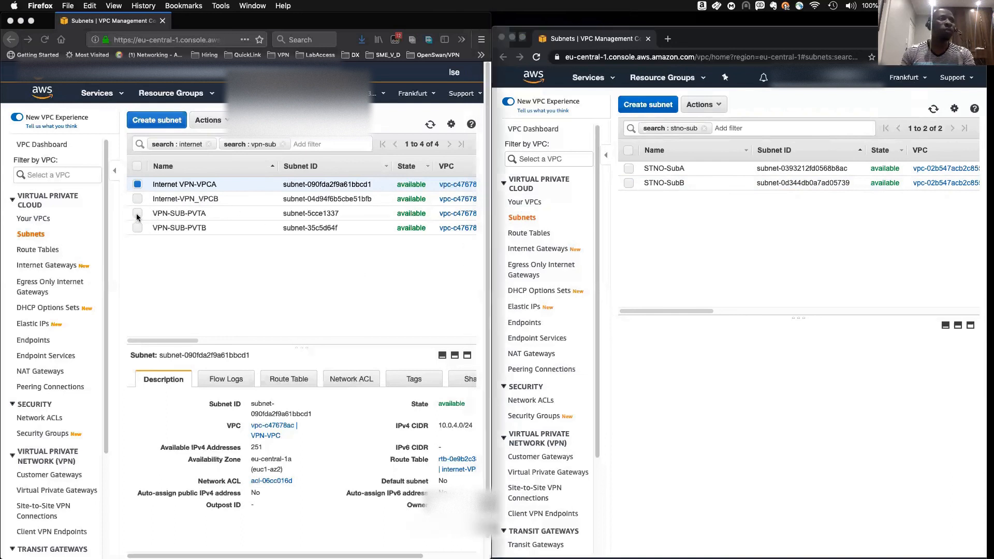
click(137, 215)
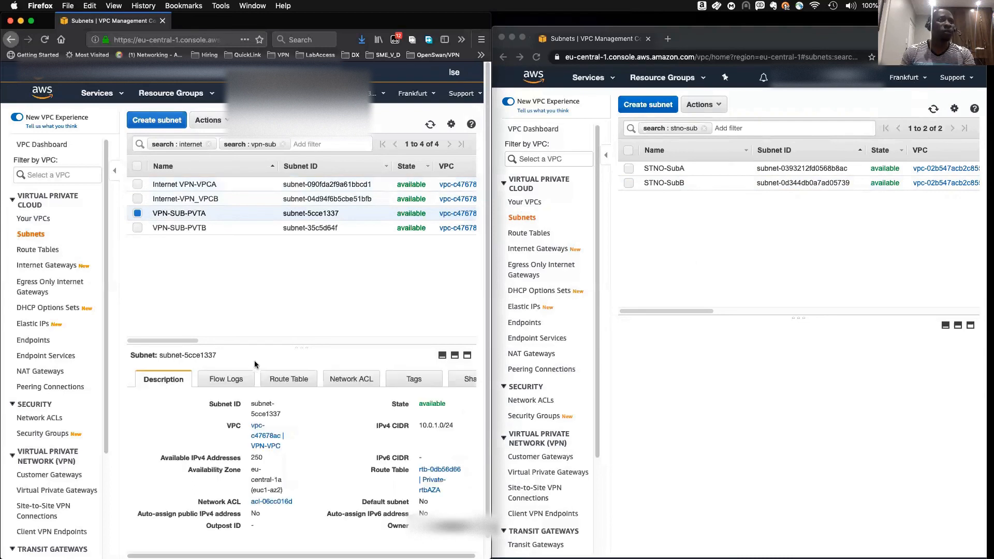
click(291, 379)
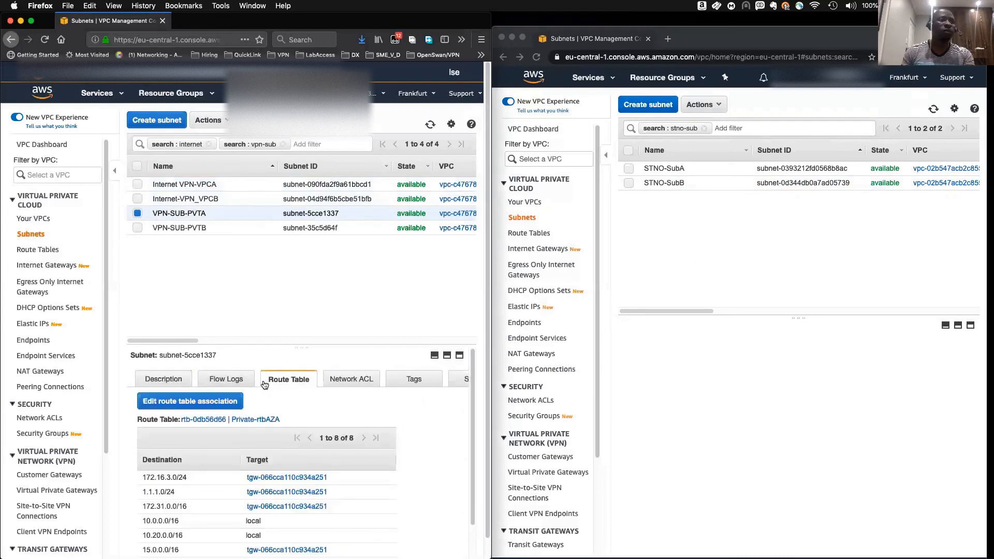
drag(258, 345, 261, 317)
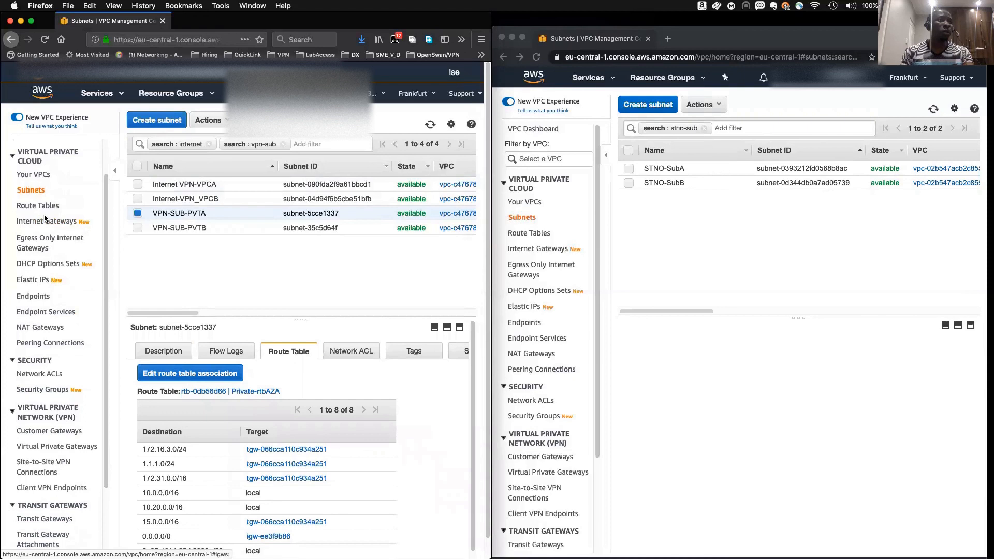
Show the transit gateways in the Firefox console and examine the ID of STNO-TGW.
scroll(64, 414, down, 3)
scroll(55, 401, down, 1)
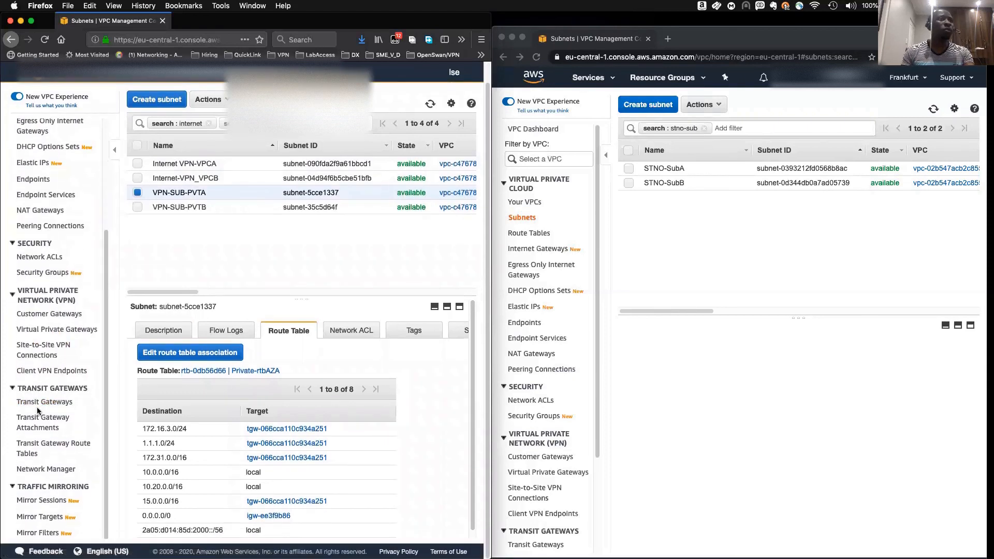
click(39, 403)
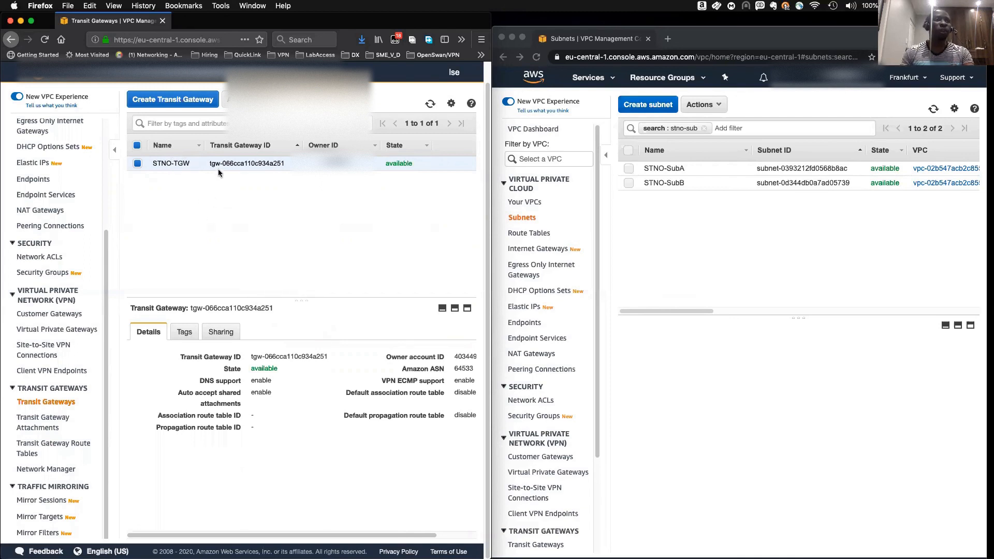
drag(285, 163, 268, 165)
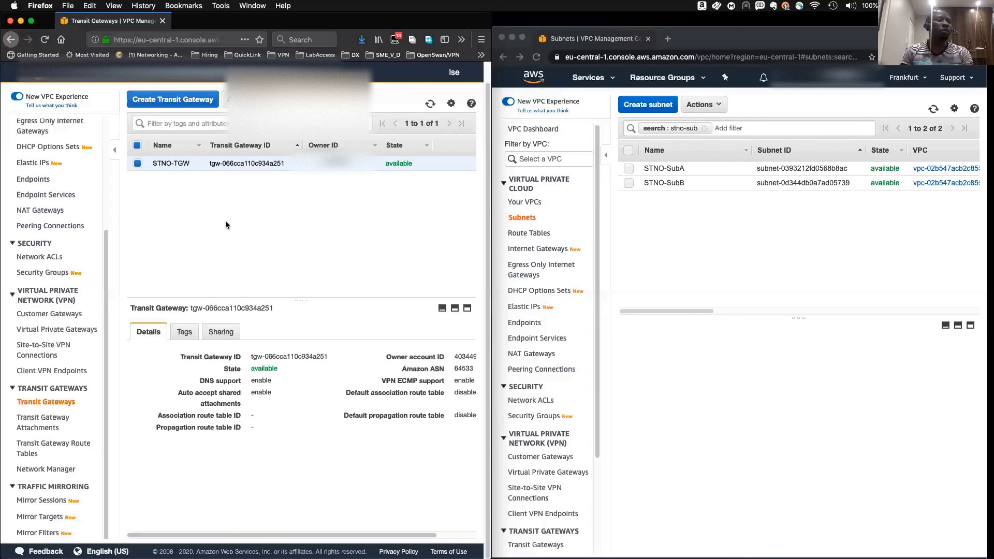
Open Resource Access Manager in the Firefox console and start creating a resource share.
scroll(108, 141, up, 5)
scroll(108, 141, down, 2)
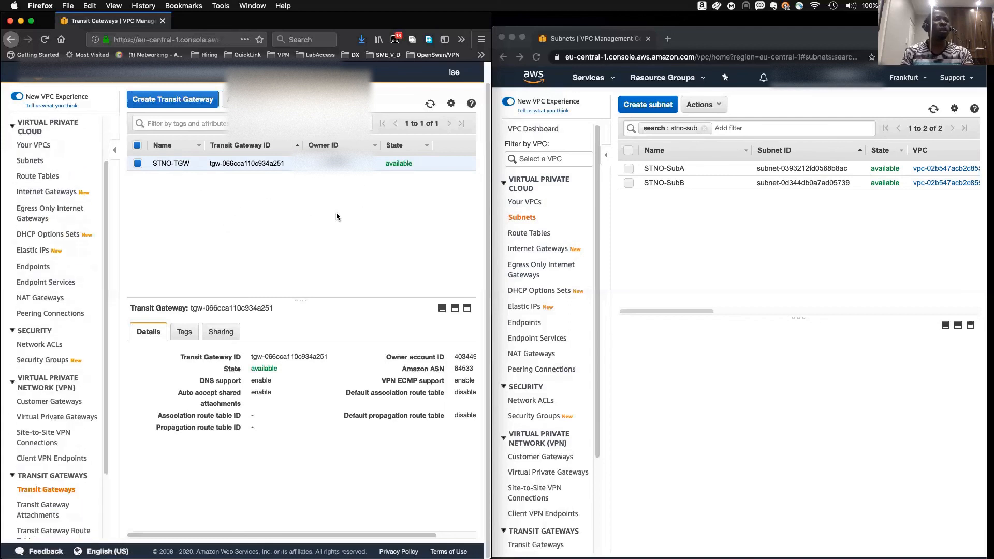
scroll(336, 216, up, 1)
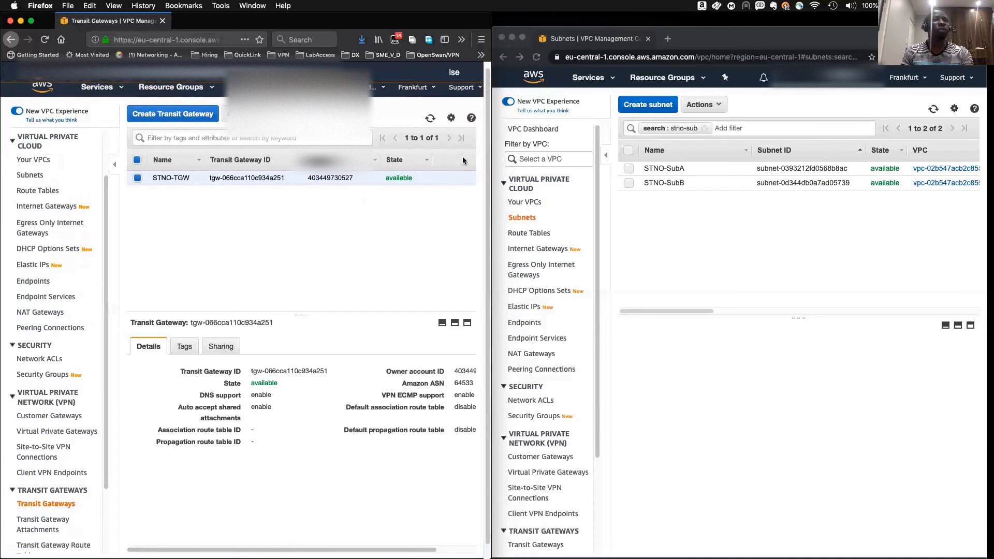
click(118, 89)
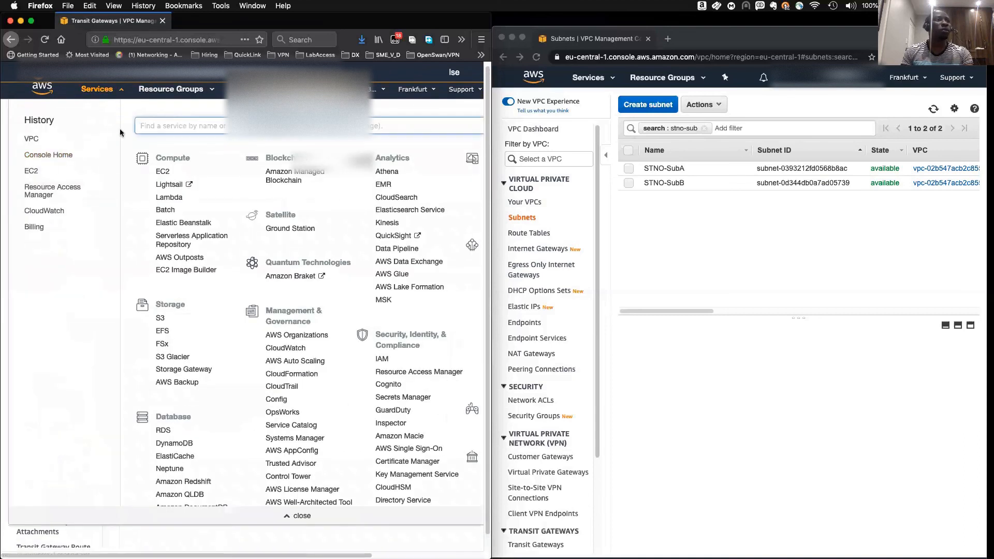
click(45, 189)
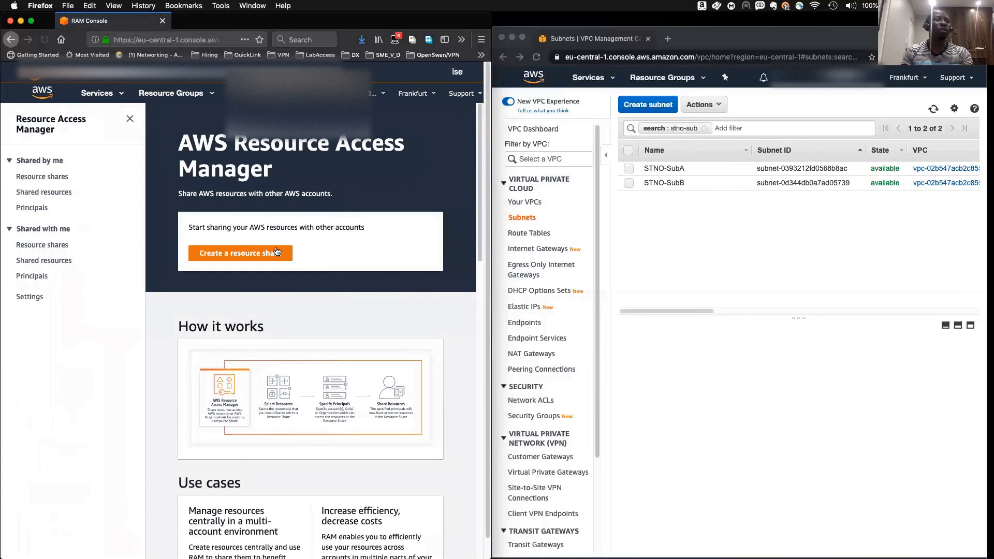
click(237, 260)
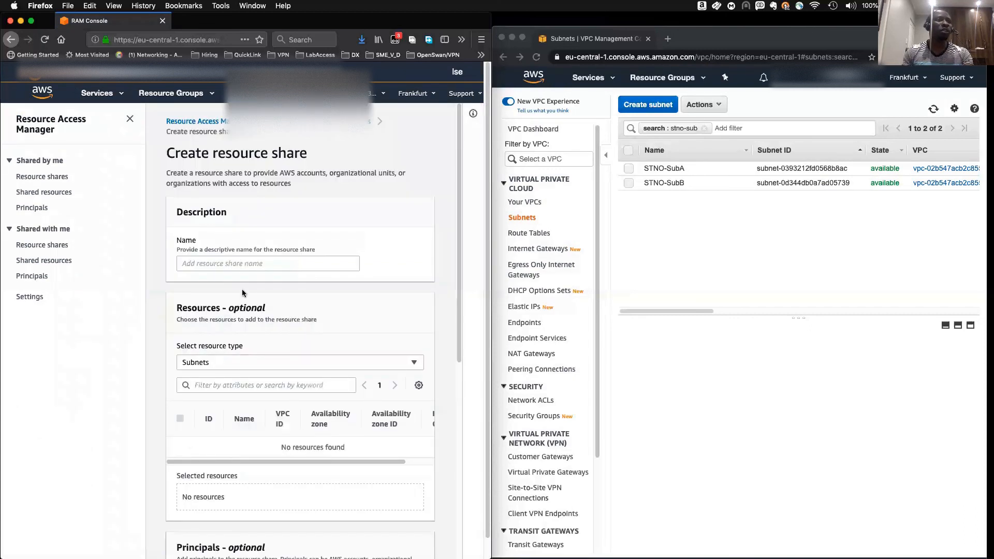
Name the resource share STNO-TGW.
click(216, 262)
text(Tra)
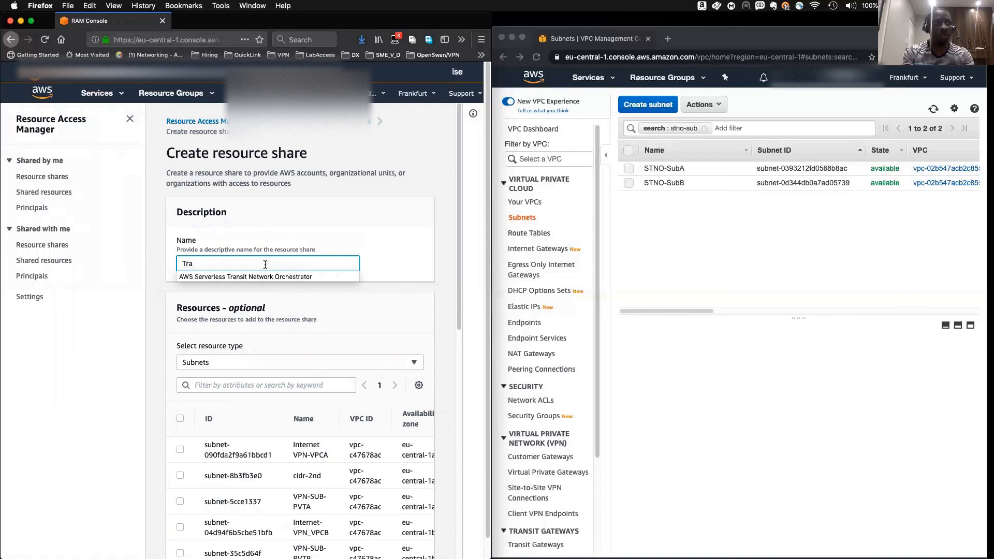
key(BackSpace)
key(BackSpace)
text(STNO)
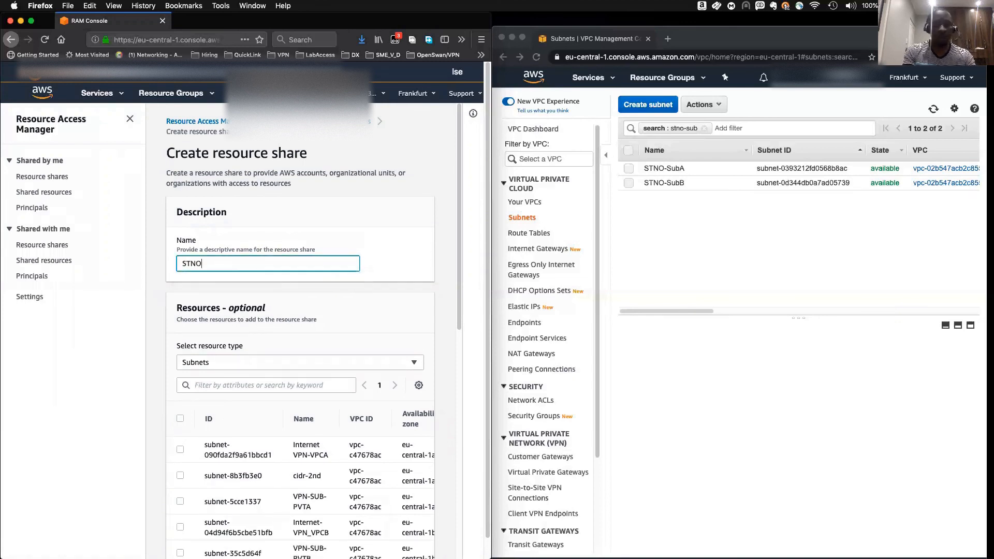
click(360, 317)
Set the share's resource type to Transit Gateways and add the STNO-TGW transit gateway to the selected resources.
click(328, 363)
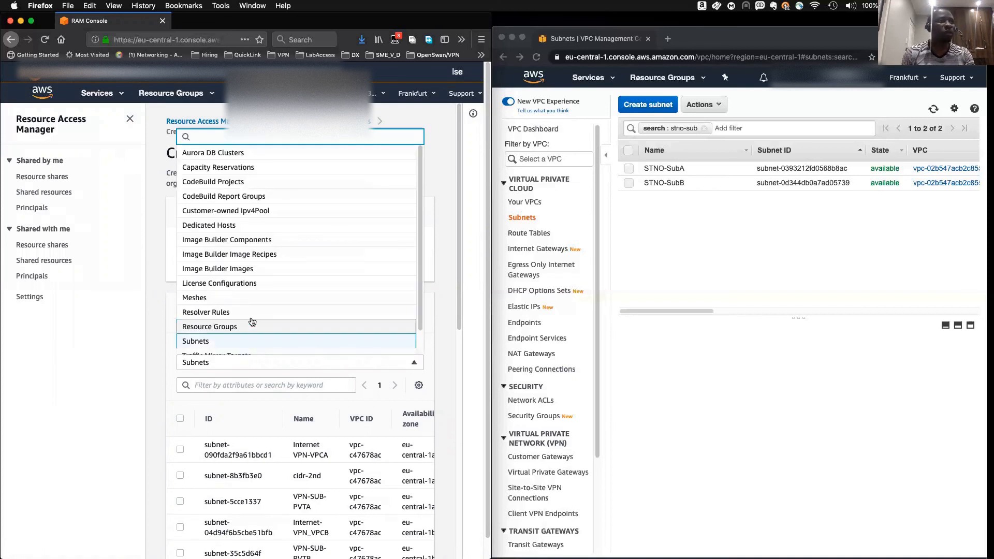
scroll(249, 322, down, 2)
click(235, 345)
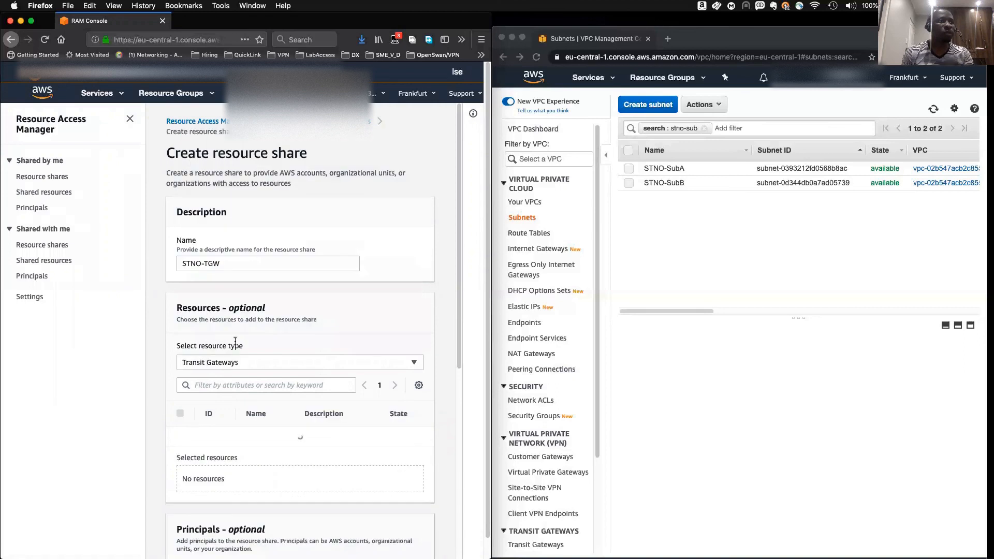
scroll(283, 419, down, 1)
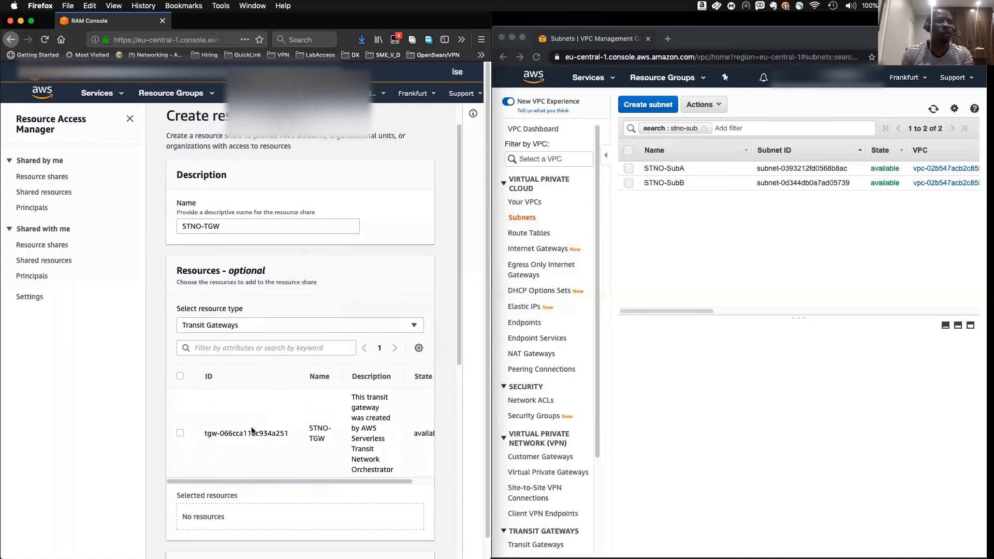
click(186, 437)
scroll(272, 458, down, 1)
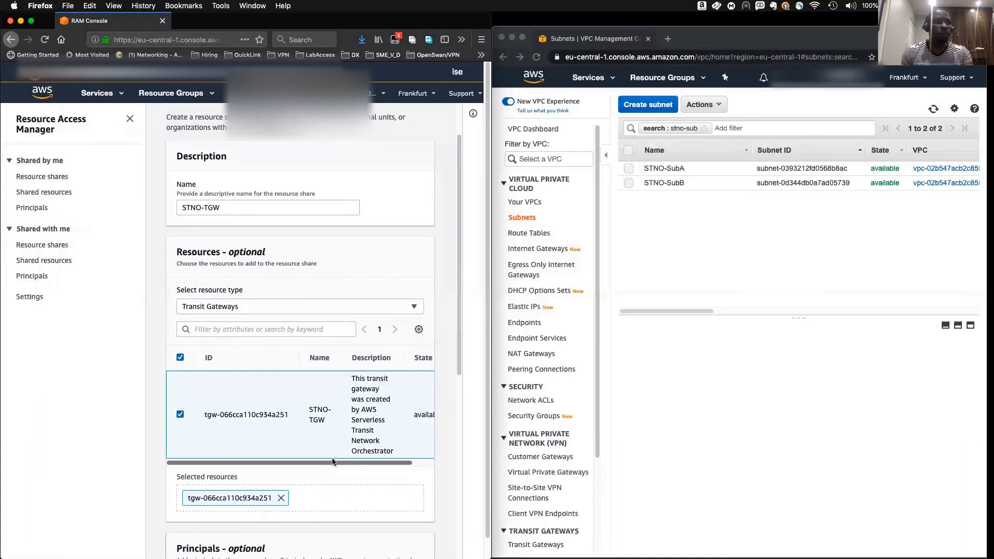
drag(349, 465, 287, 461)
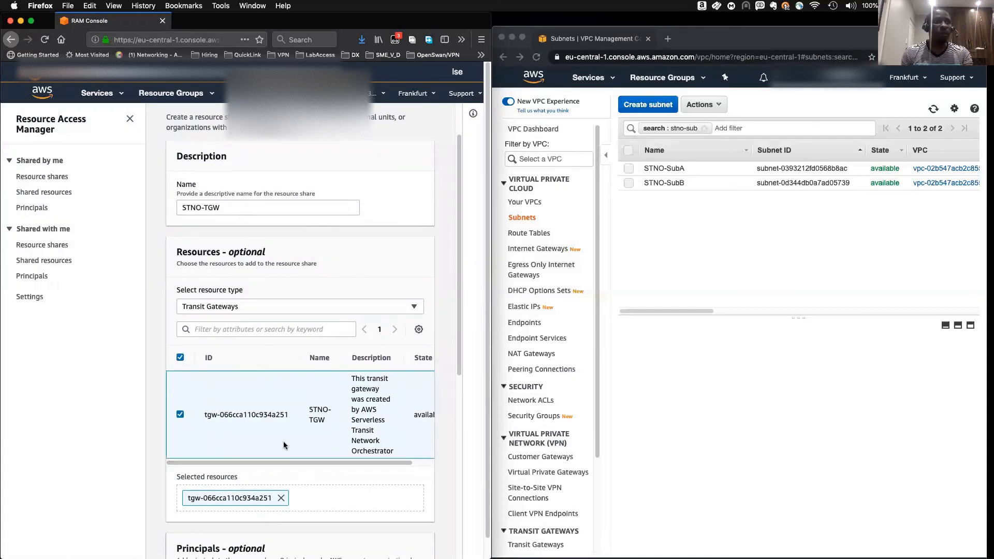
Add the other account's AWS account number as a principal of the resource share.
scroll(265, 460, down, 5)
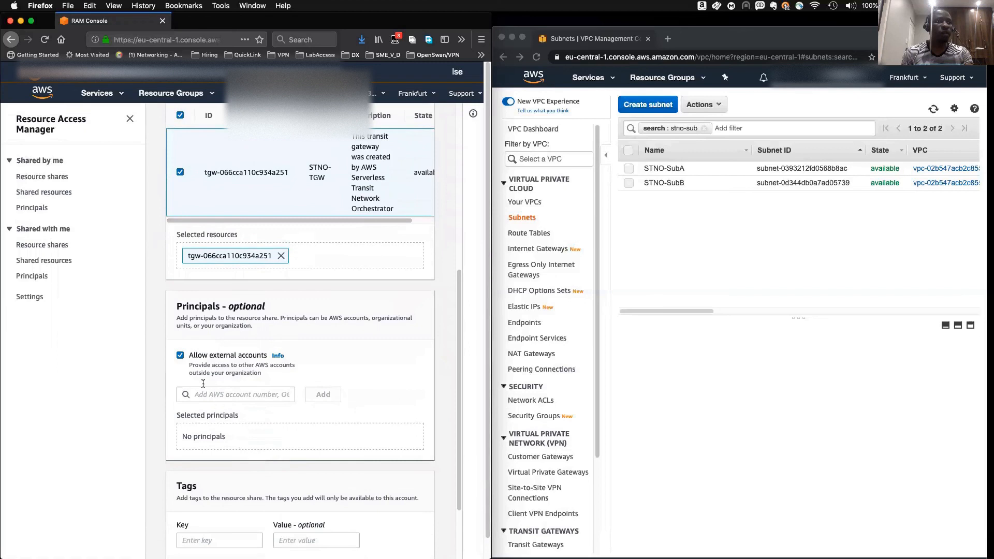
click(232, 395)
double_click(321, 372)
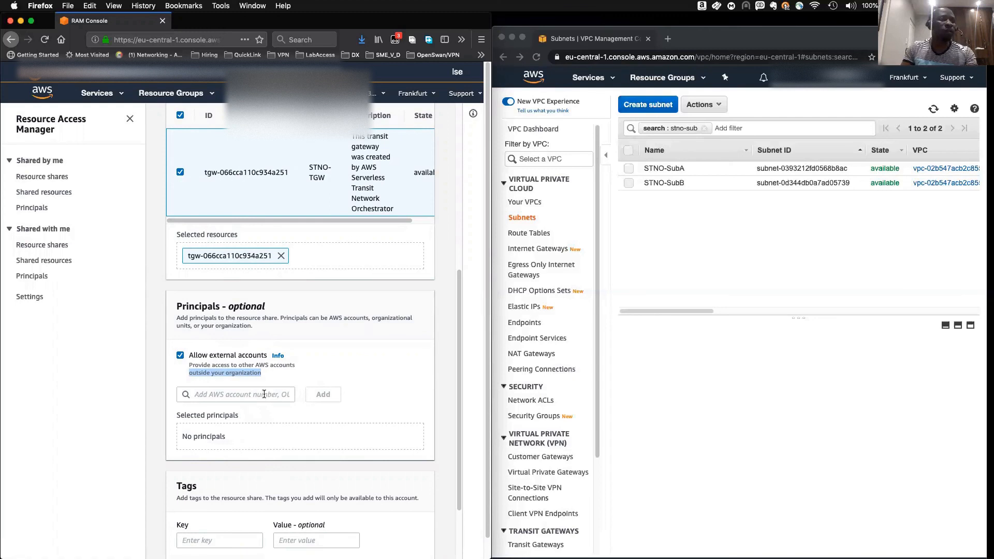
click(264, 394)
click(321, 386)
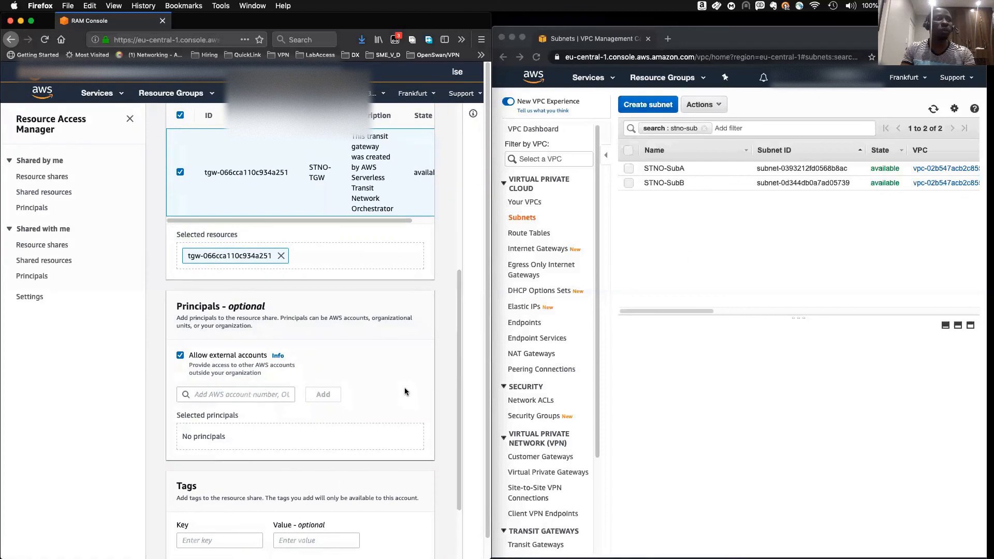
scroll(319, 427, down, 4)
scroll(319, 429, up, 4)
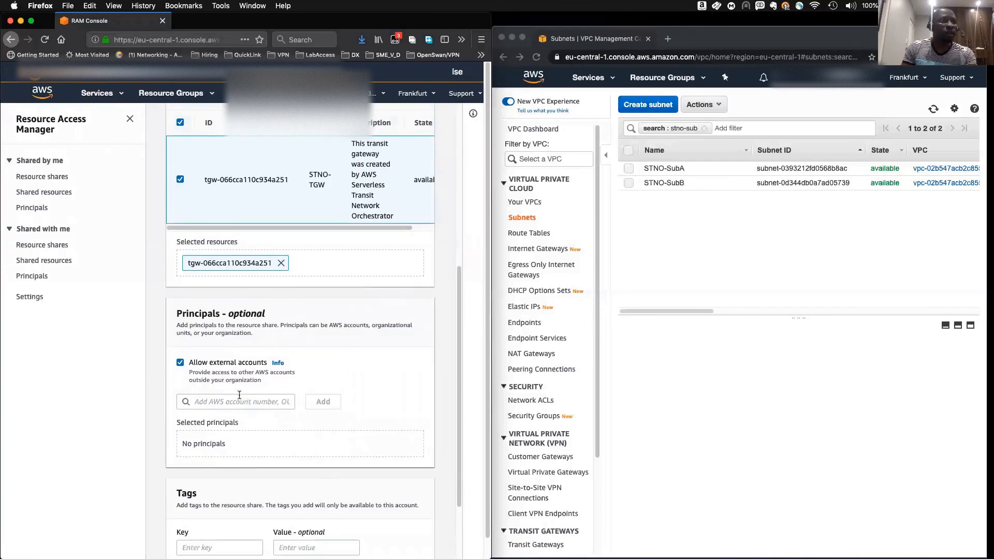
click(251, 400)
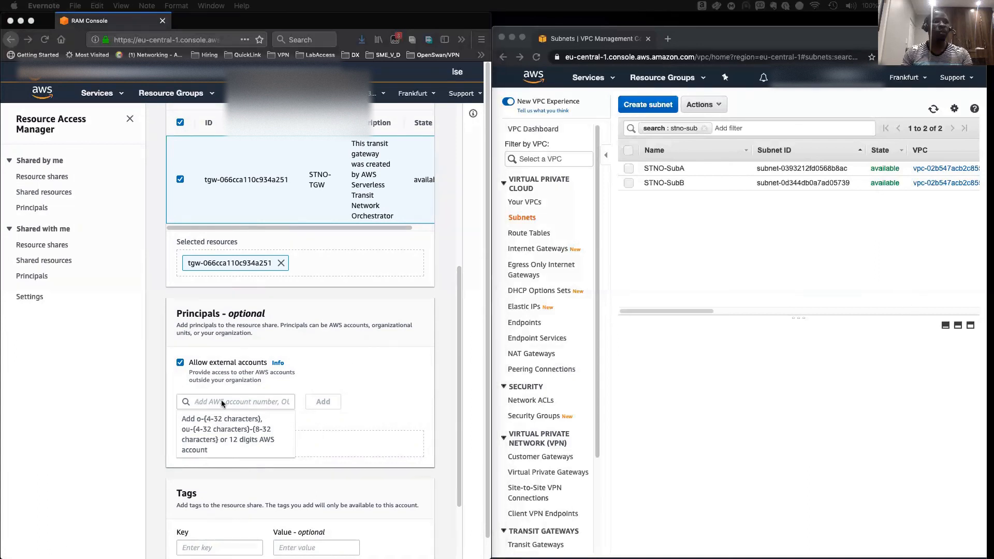
click(221, 403)
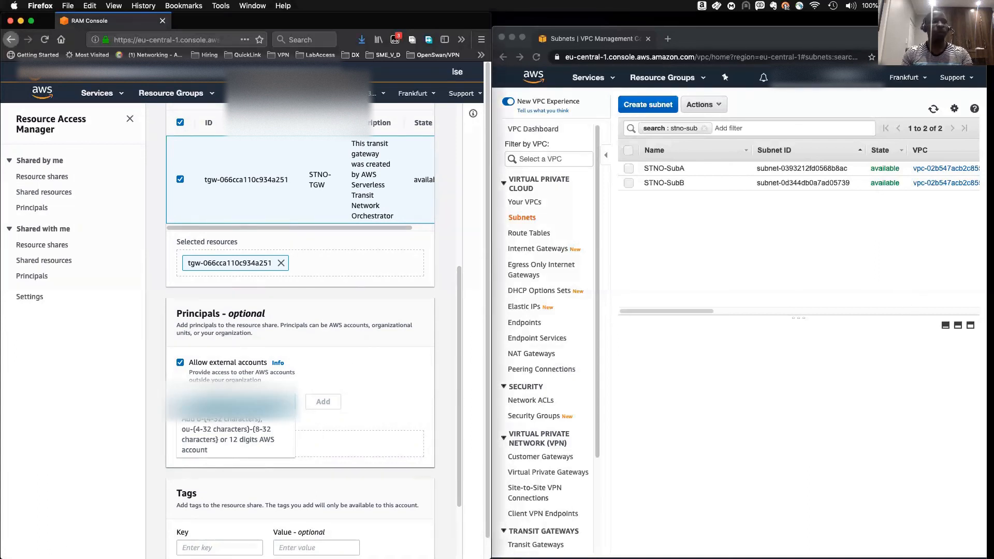
click(323, 404)
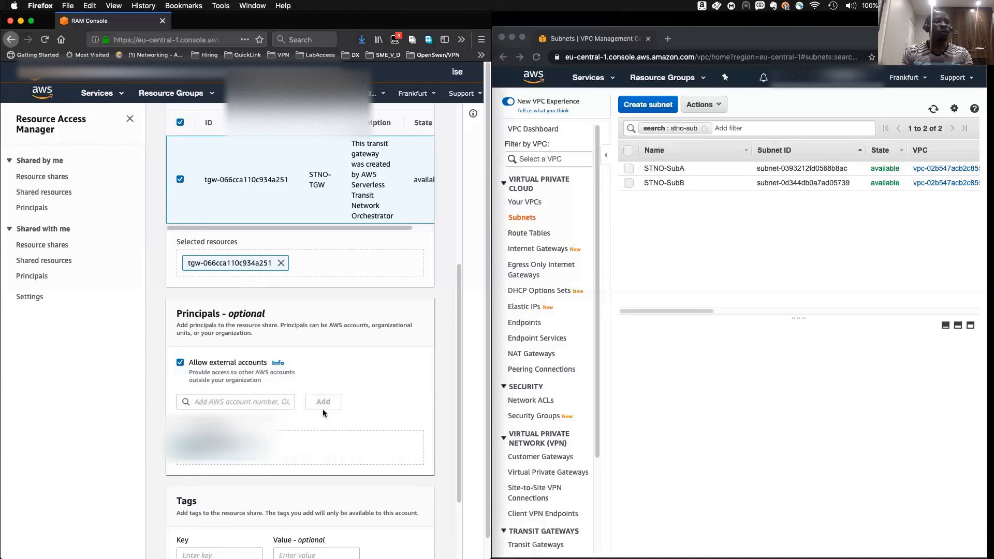
Finish the STNO-TGW resource share by creating it with the selected transit gateway and principal, without tags.
scroll(323, 420, down, 4)
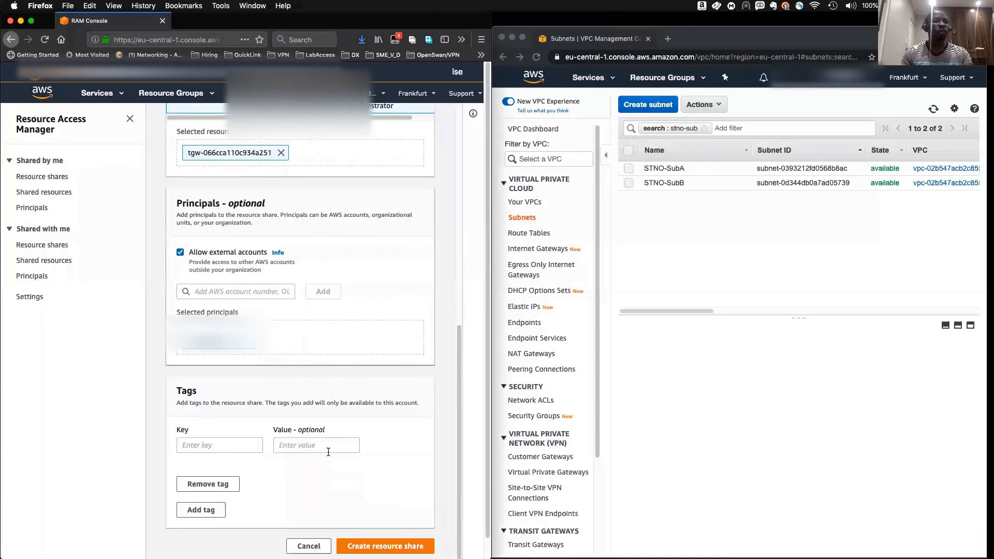
scroll(328, 452, down, 2)
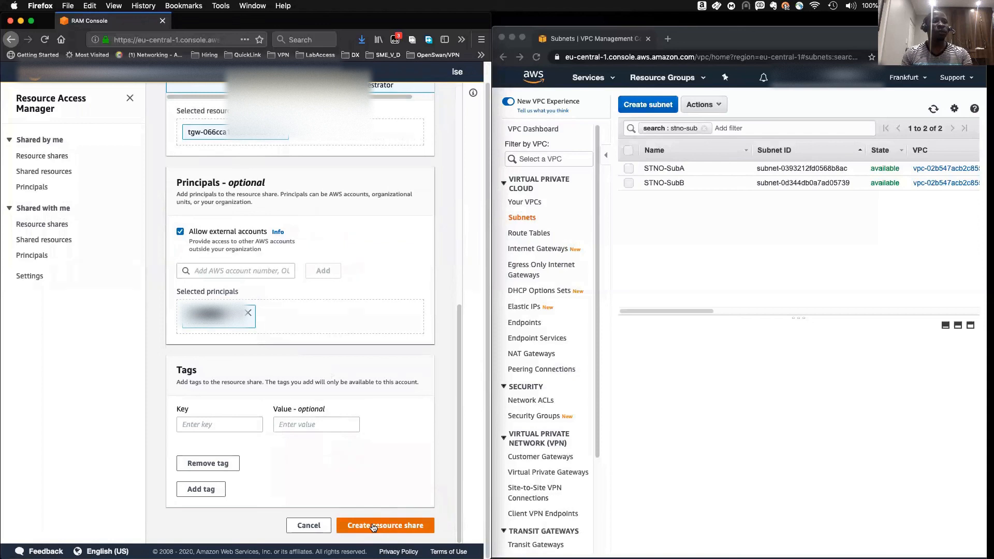
click(373, 526)
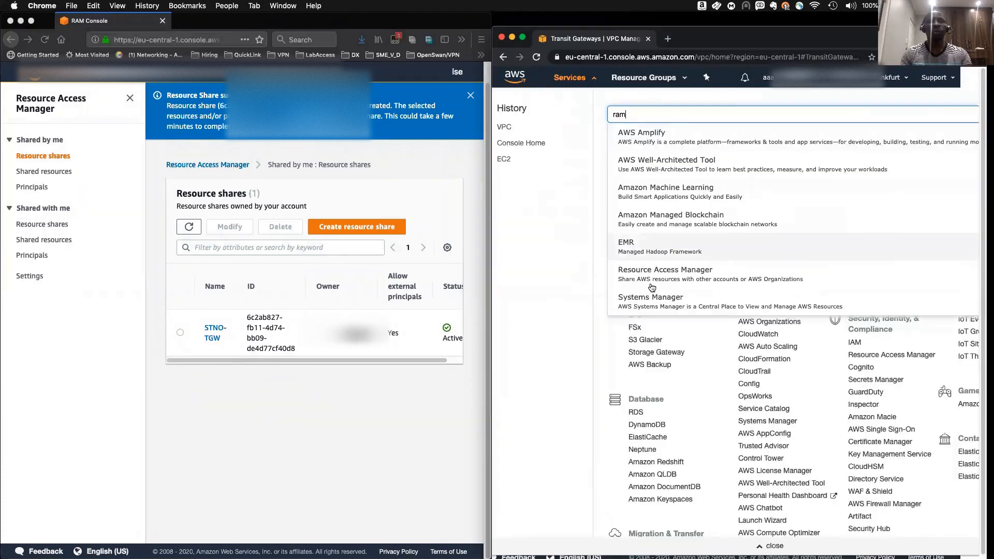
Open Resource Access Manager in the Chrome console and check the STNO-TGW share's resources and principals in the Firefox console.
click(650, 284)
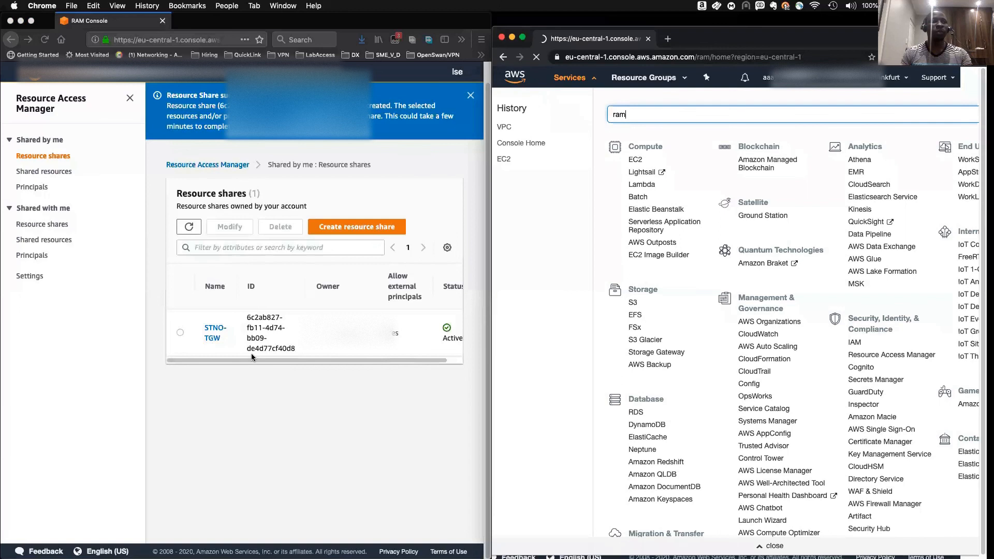
click(214, 330)
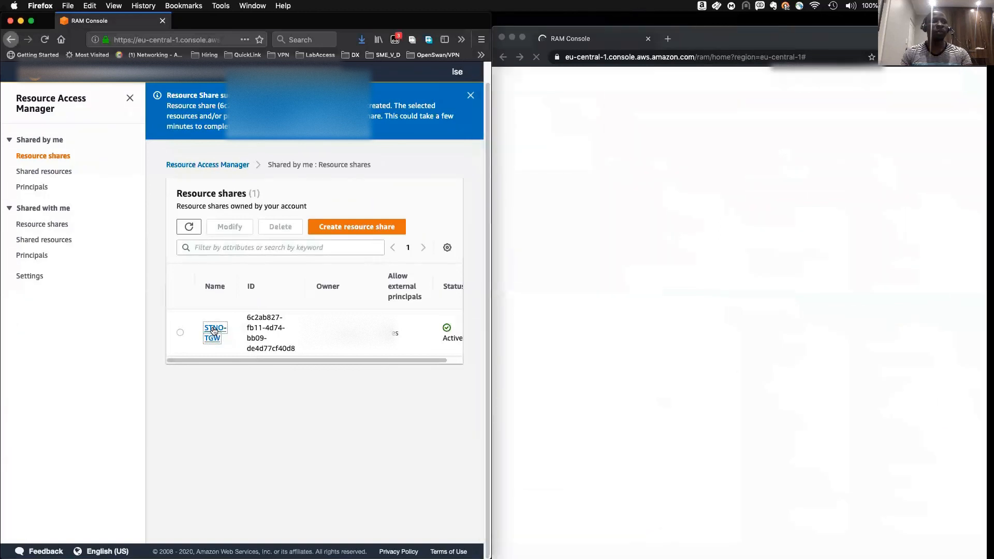
click(213, 330)
scroll(258, 388, down, 5)
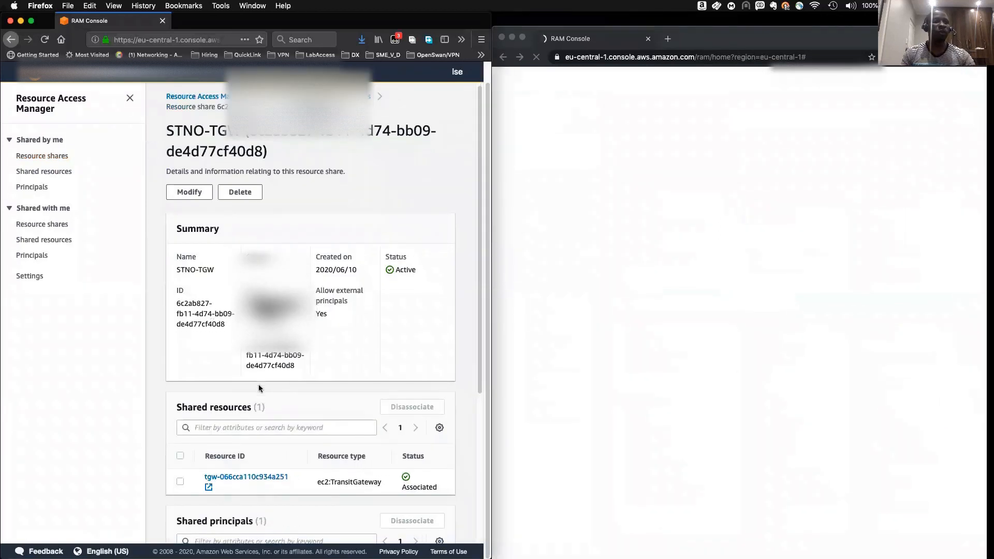
scroll(363, 388, down, 1)
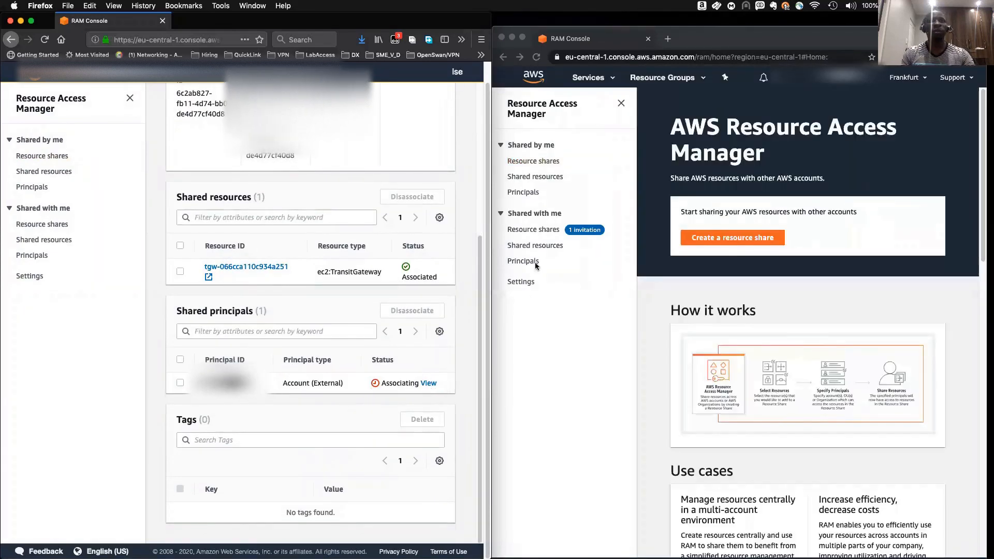
In the Chrome console, open the STNO-TGW share that is shared with this account and accept its invitation.
click(569, 324)
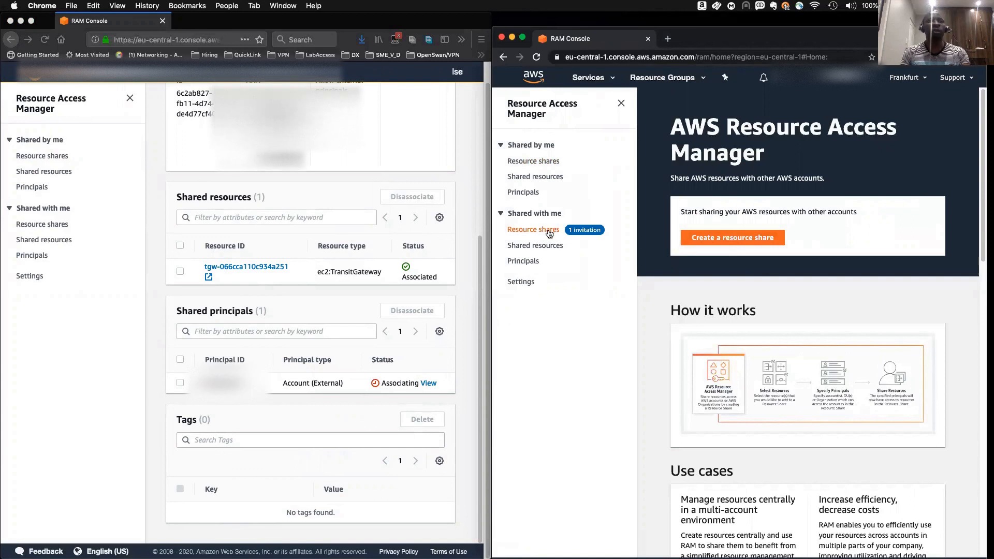
click(540, 232)
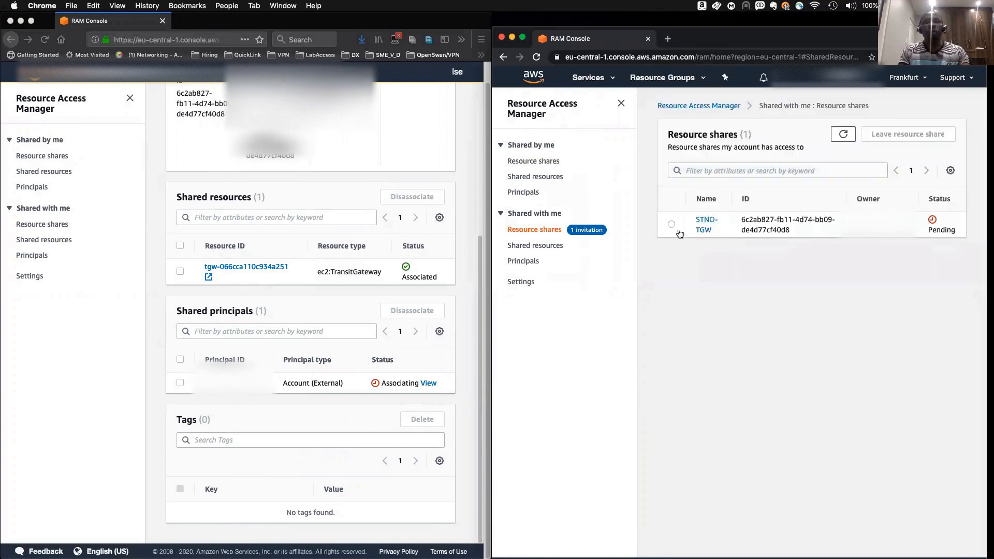
click(671, 224)
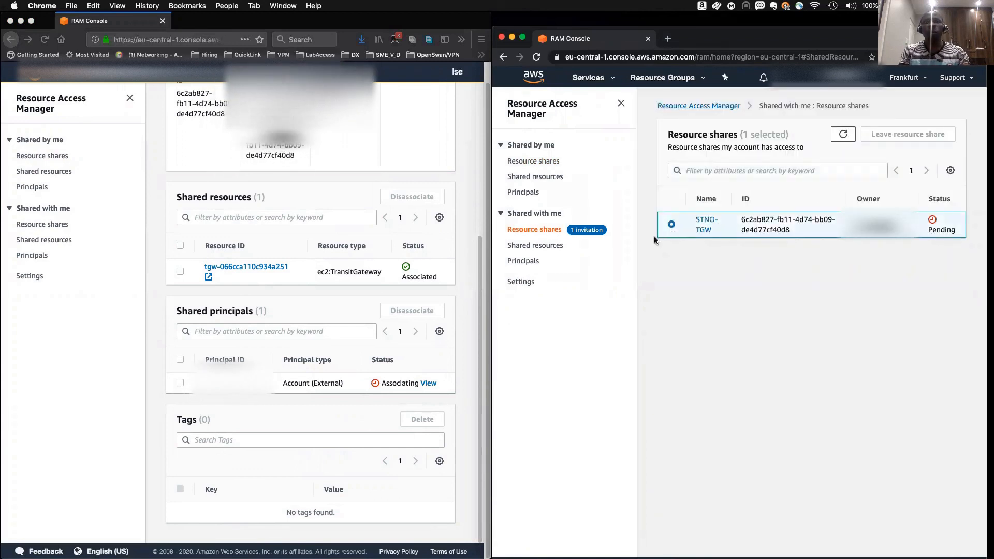
click(706, 225)
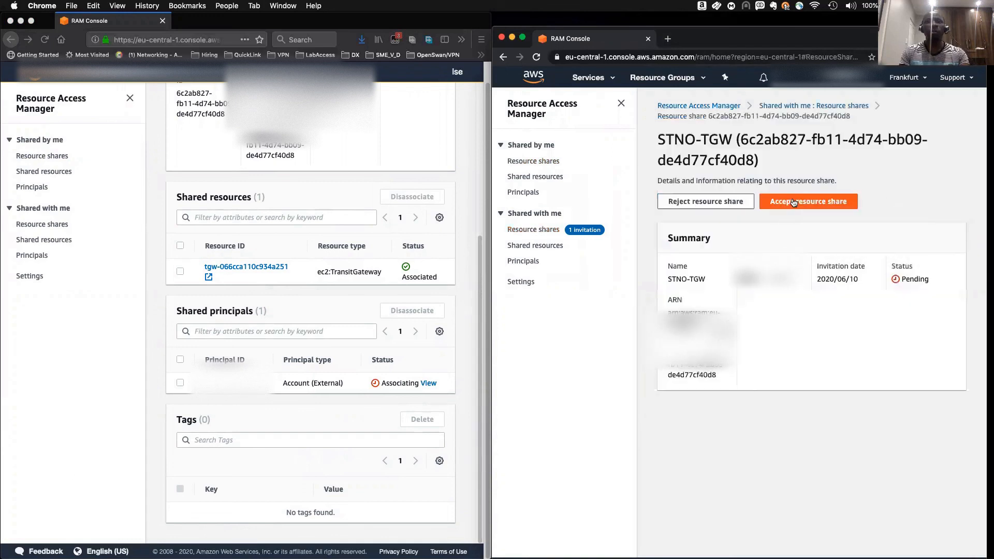
click(793, 201)
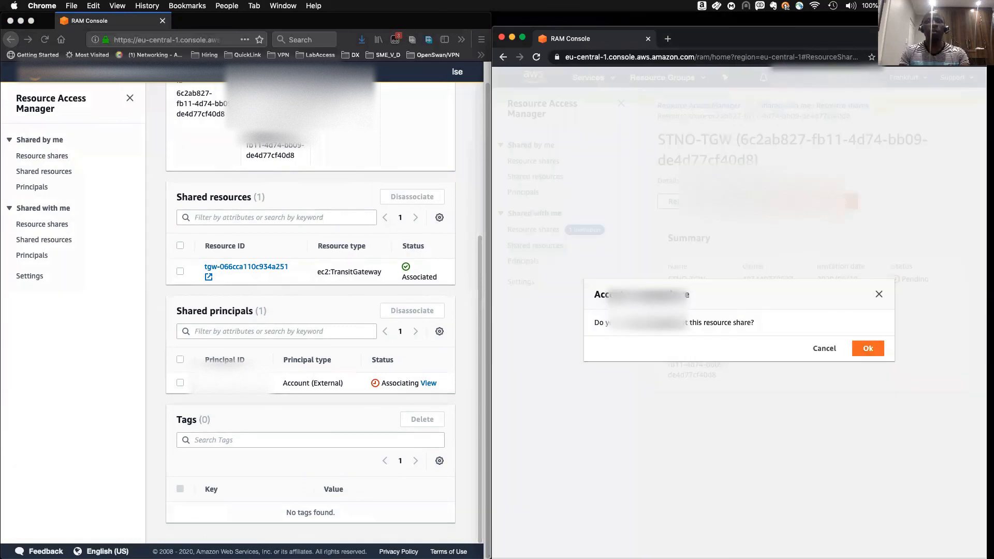
click(869, 349)
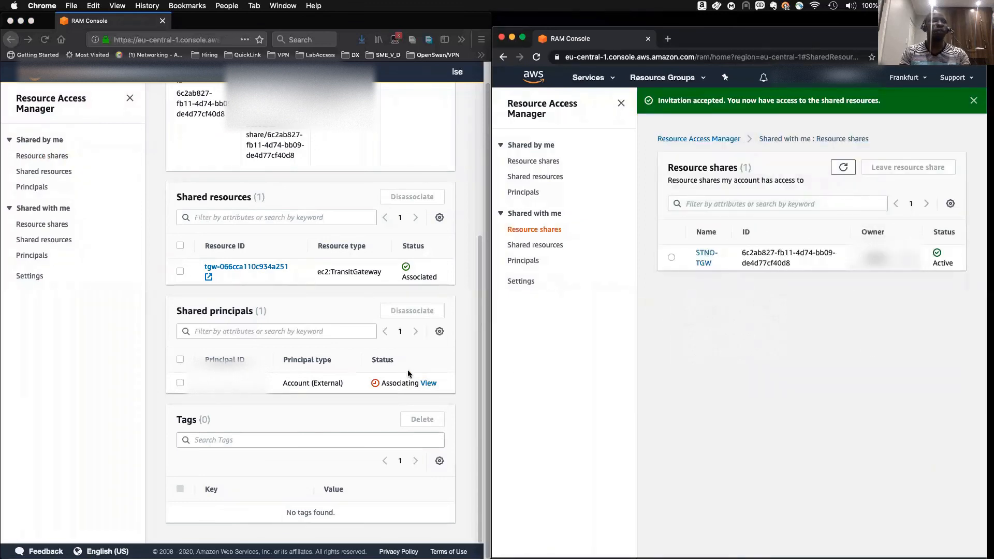
Reload the STNO-TGW share's details from the owned resource shares in the Firefox console and check the principal's association status.
click(371, 279)
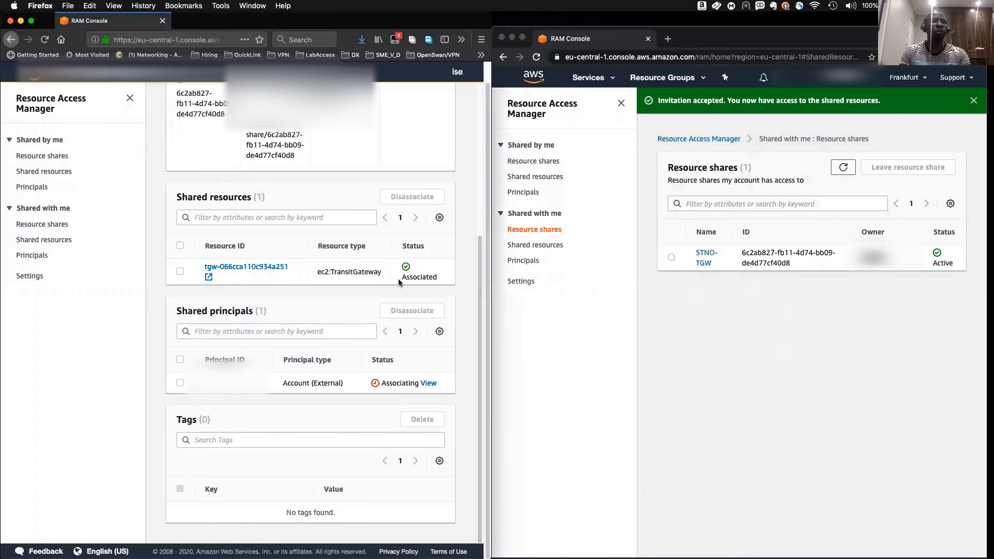
scroll(407, 279, up, 5)
scroll(409, 363, down, 5)
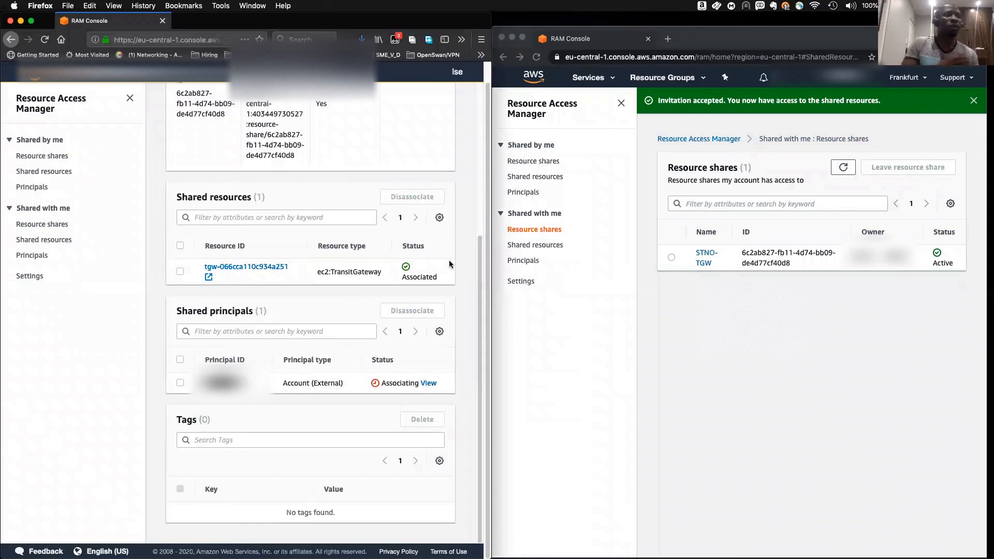
scroll(450, 262, up, 5)
click(192, 124)
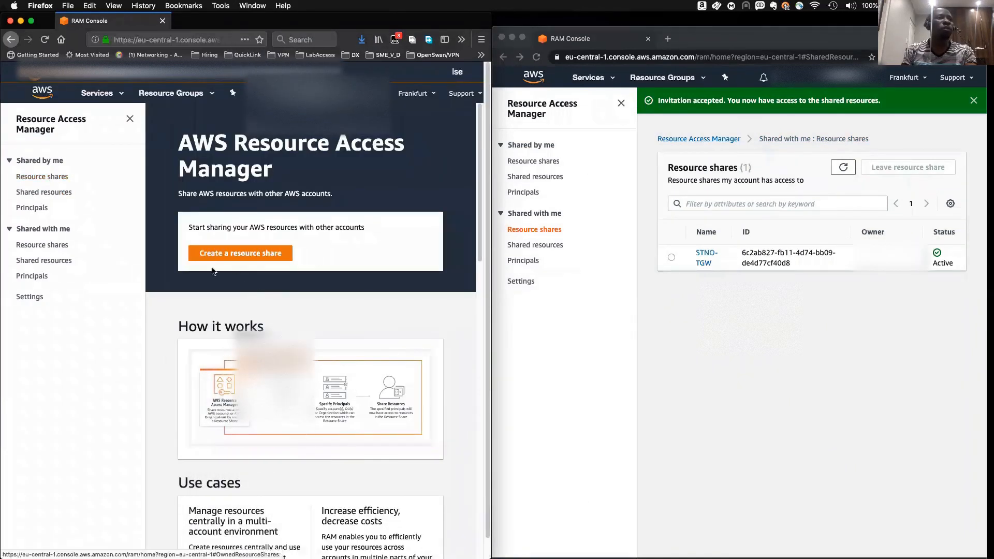
click(43, 244)
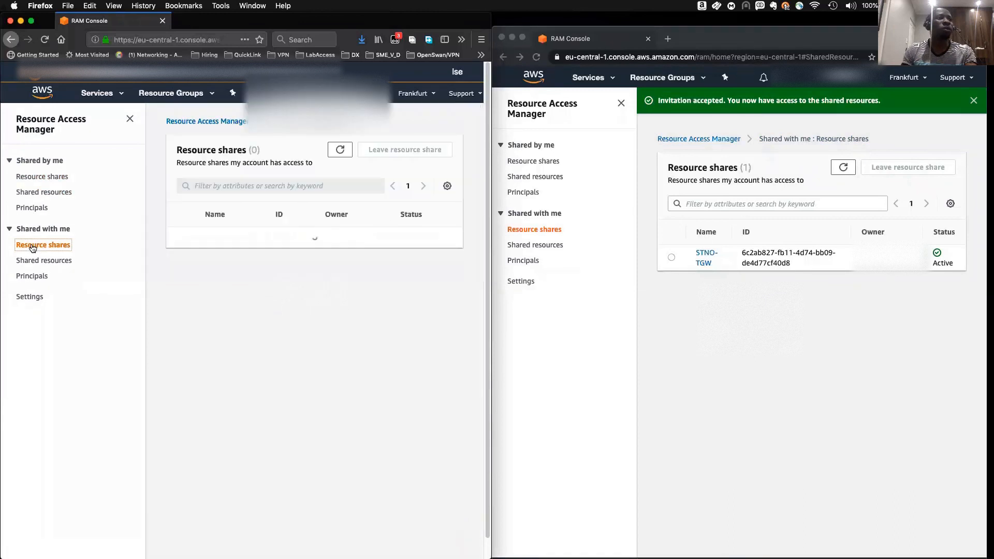
click(35, 177)
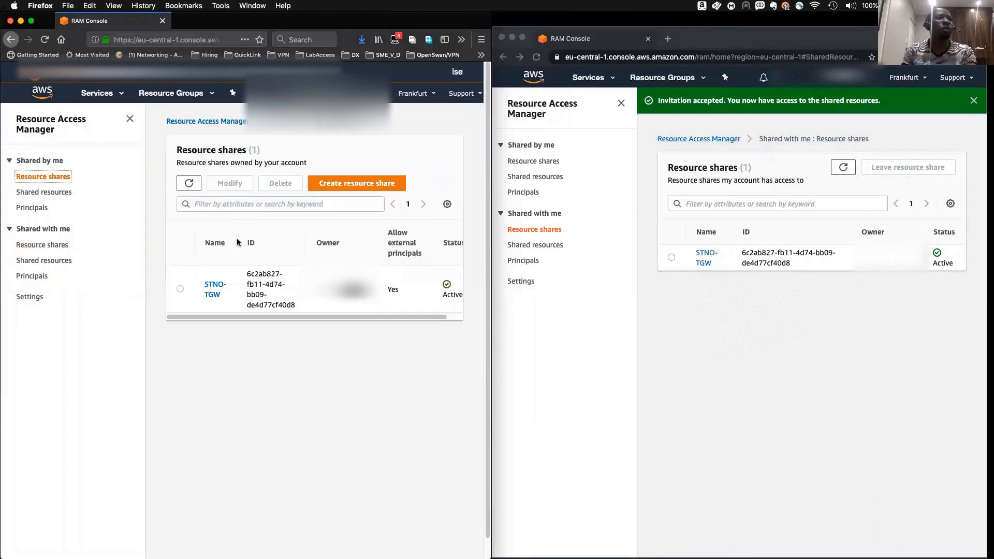
click(214, 289)
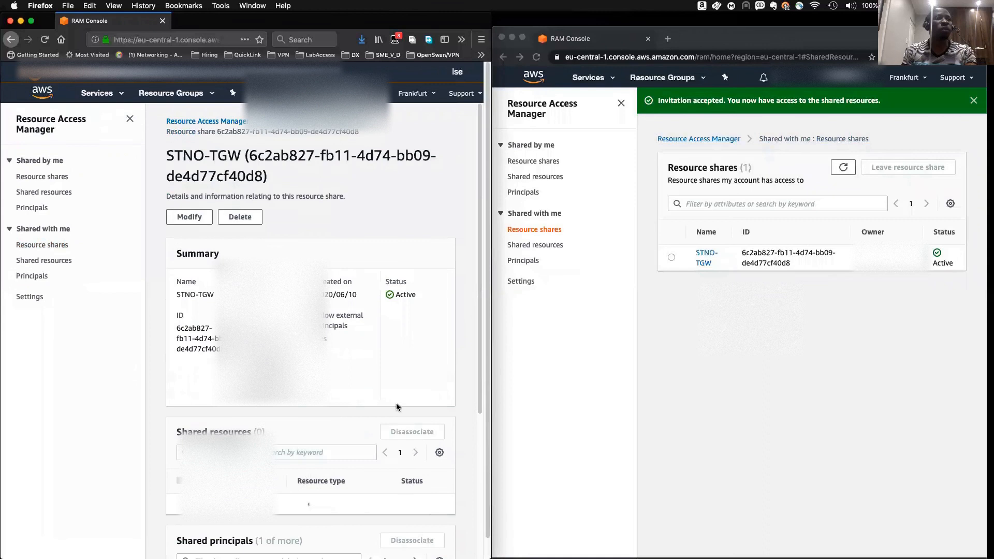
scroll(428, 435, down, 5)
scroll(429, 434, down, 1)
drag(441, 406, 425, 404)
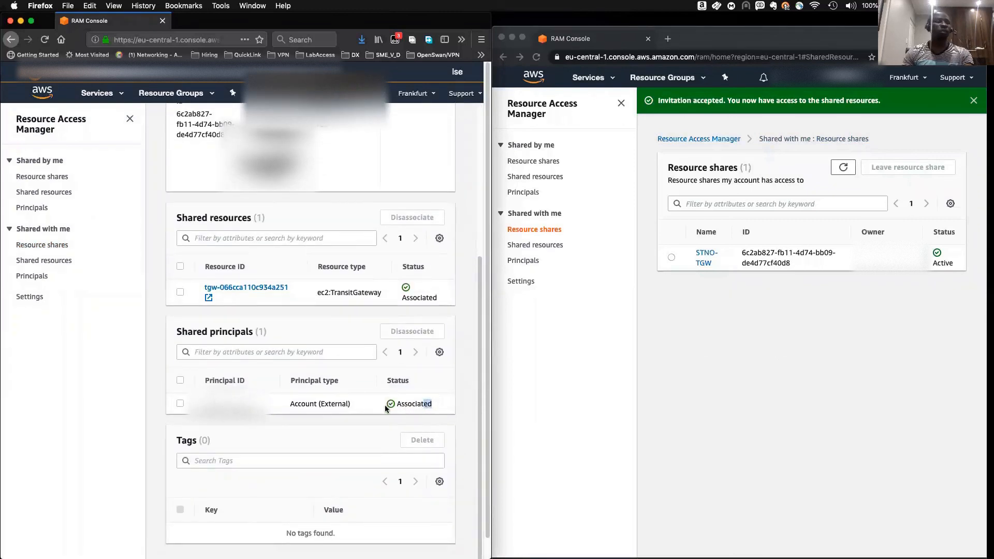
Open the VPC service's transit gateways in the Firefox console and view the details of STNO-TGW.
click(122, 97)
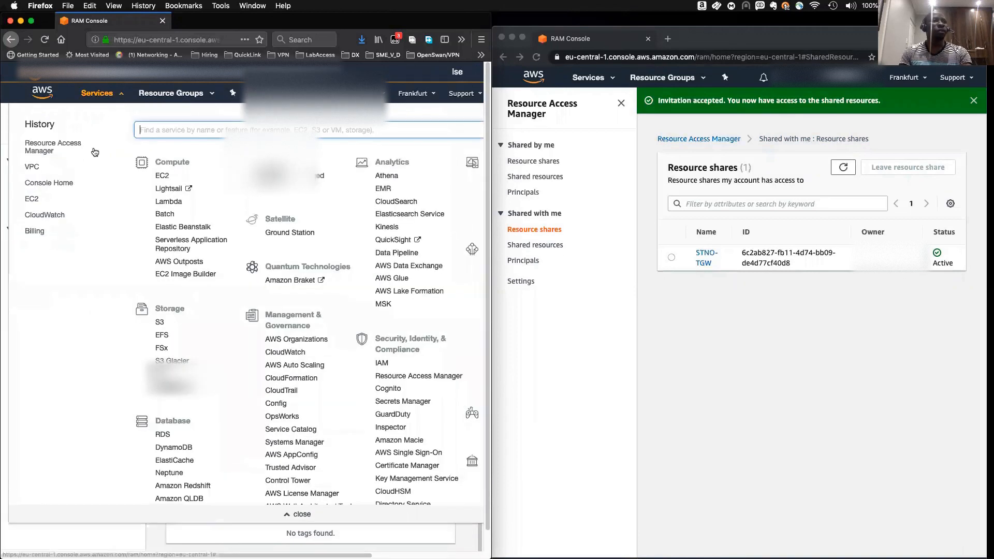
click(37, 169)
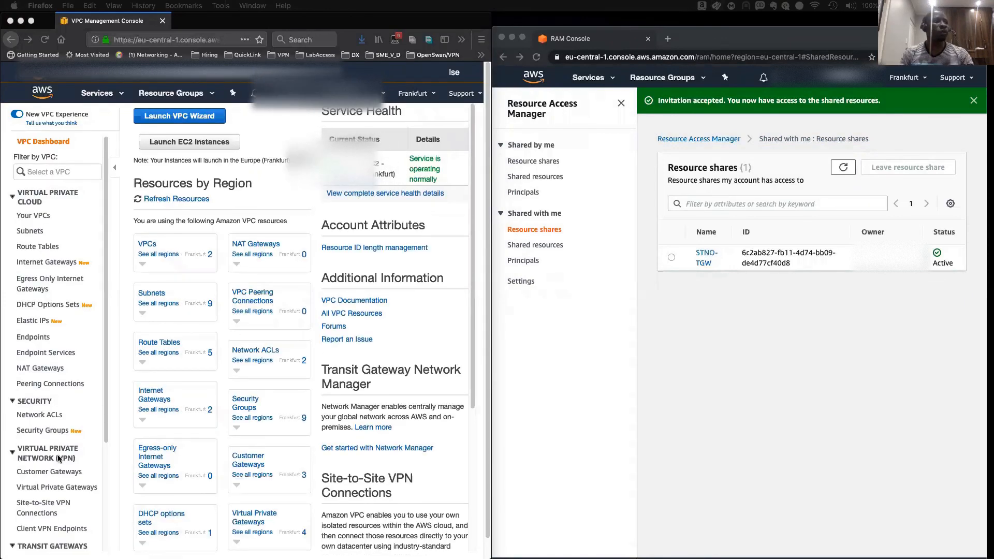
scroll(49, 414, down, 5)
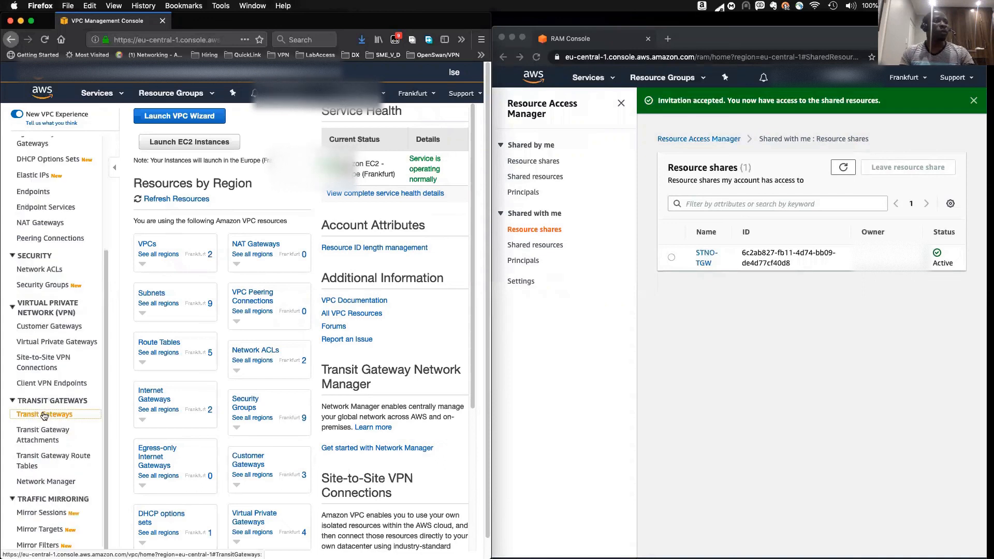
click(44, 414)
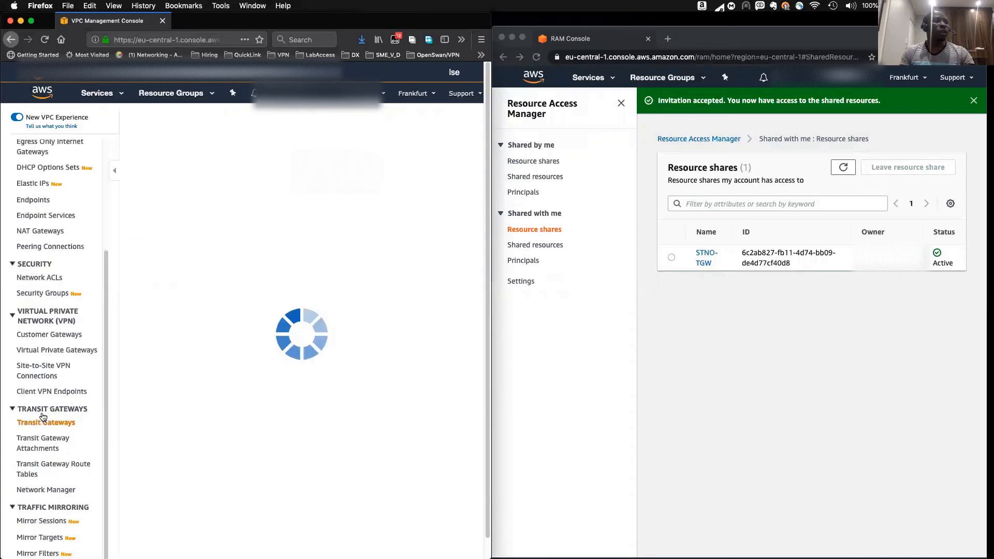
click(246, 185)
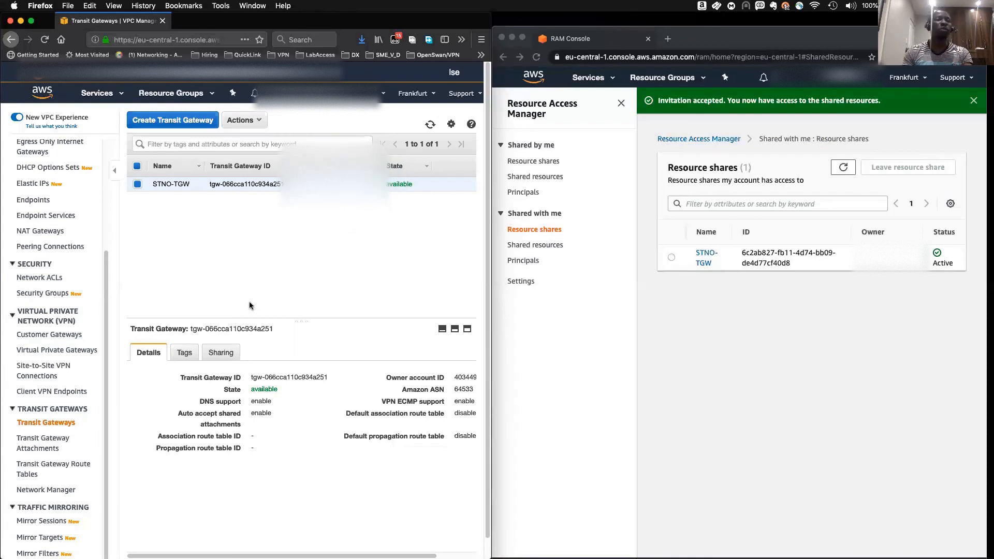
From the transit gateway attachments, start a new VPC attachment and choose STNO-TGW as its transit gateway.
click(41, 442)
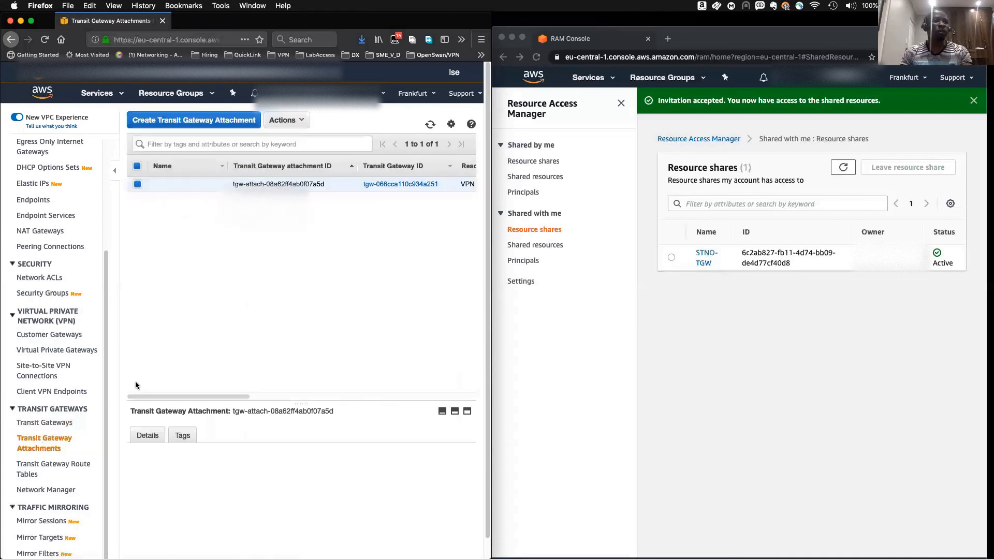
mouse_move(145, 395)
mouse_down()
mouse_move(221, 395)
mouse_move(127, 396)
mouse_up()
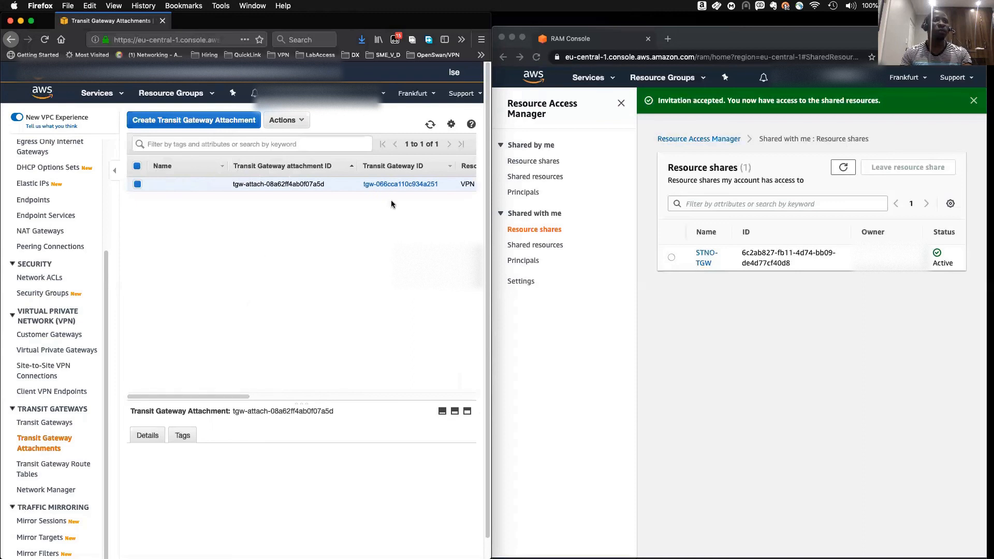
mouse_move(209, 395)
mouse_down()
mouse_move(299, 395)
mouse_move(197, 398)
mouse_up()
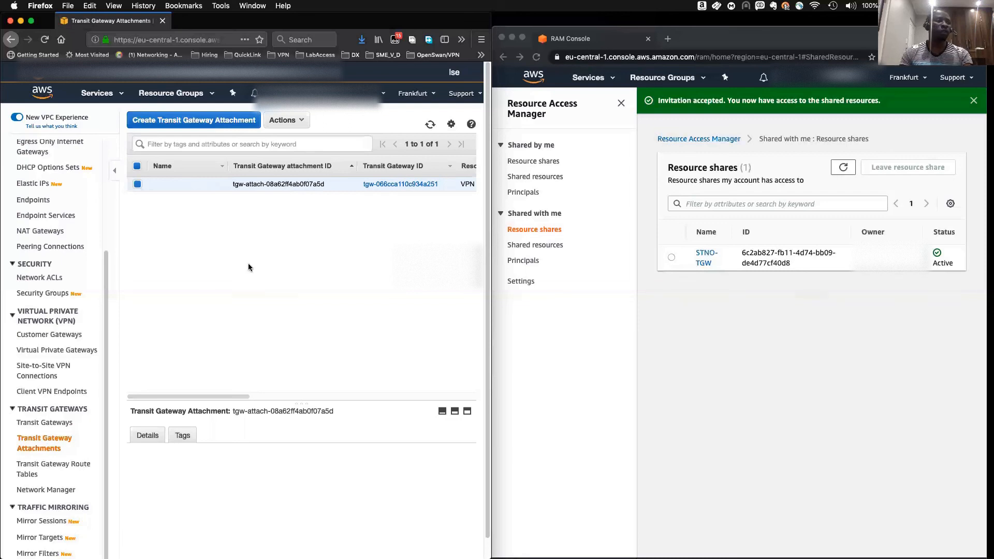
click(207, 125)
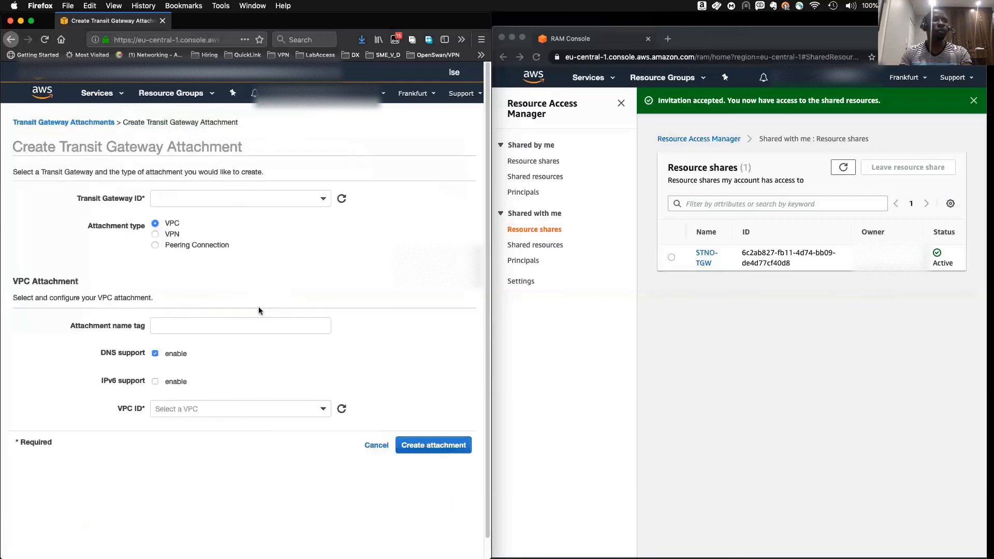
click(166, 199)
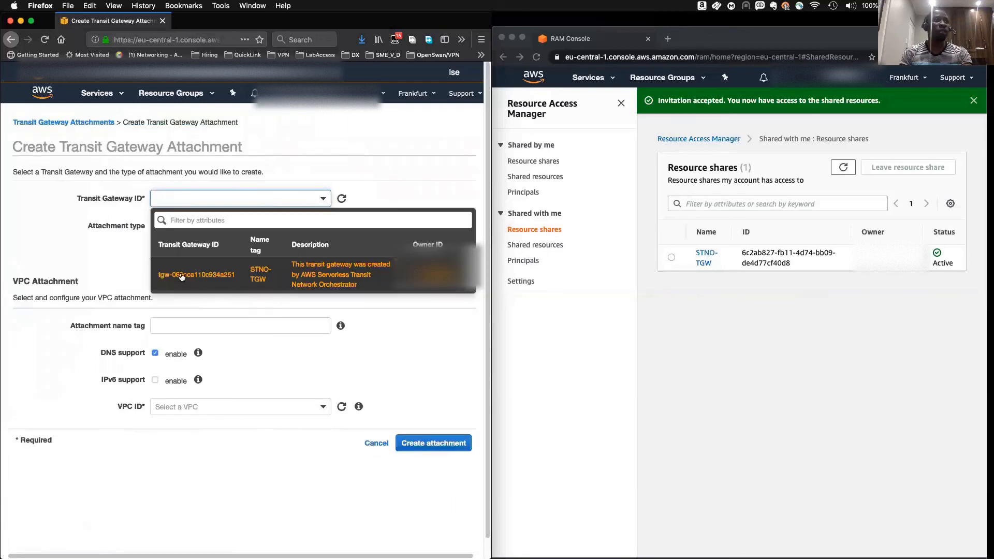
click(181, 276)
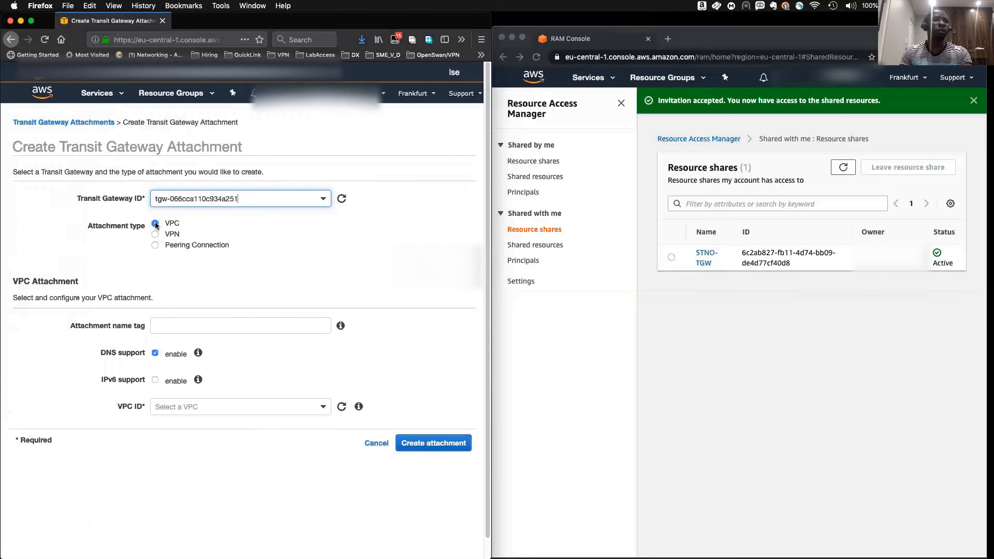
Switch to the Chrome console and open the VPC service there.
click(644, 361)
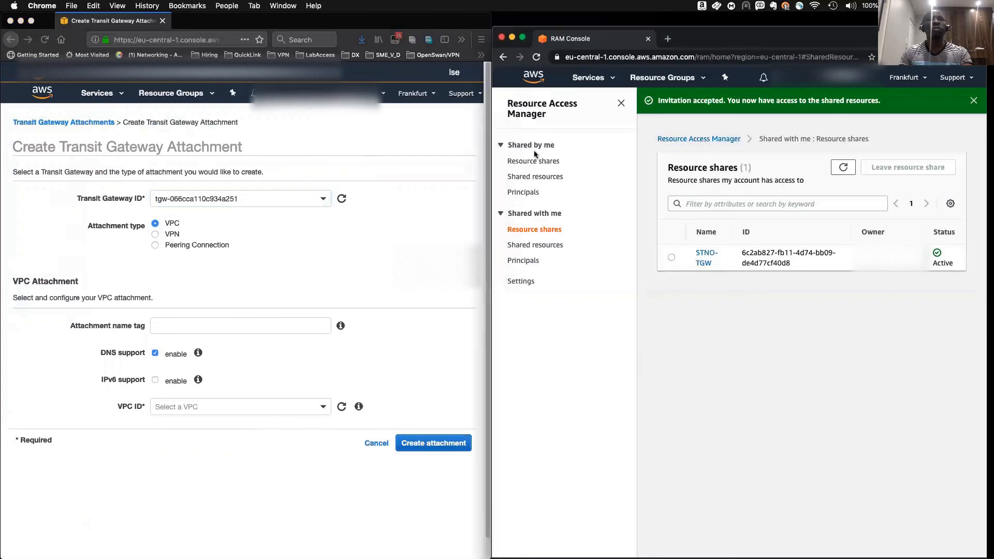
click(611, 78)
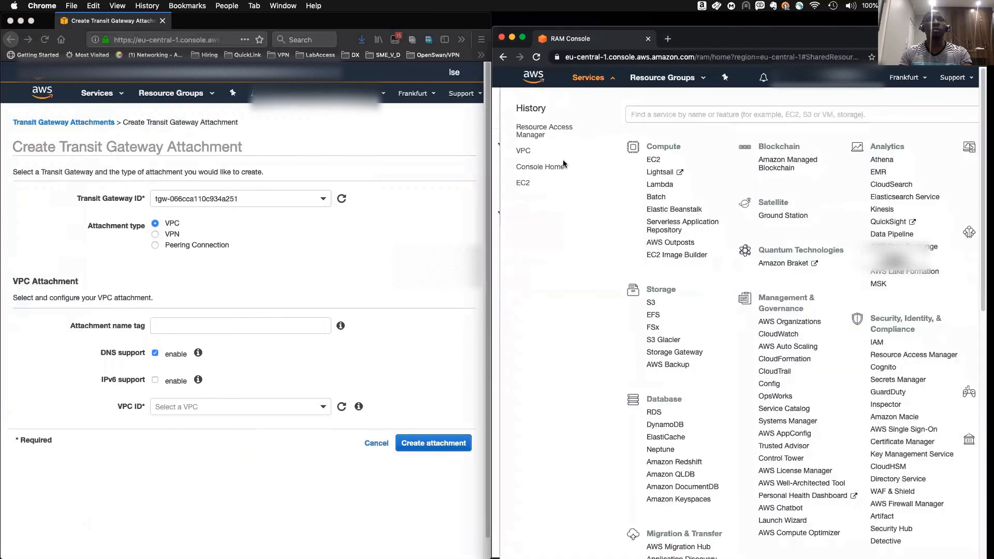
click(523, 151)
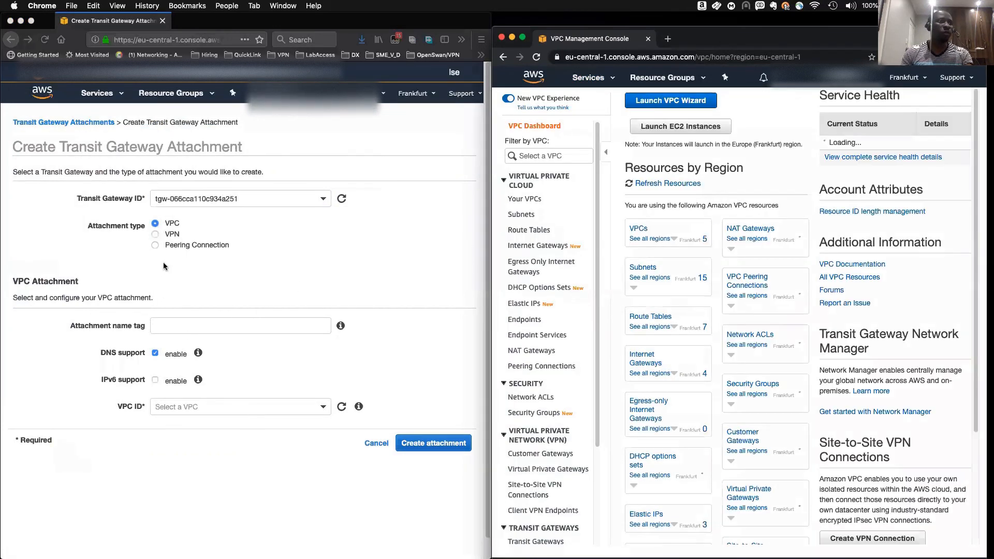
Return to the Firefox attachment form and choose the VPN-VPC (10.0.0.0/16) as the VPC to attach.
click(262, 327)
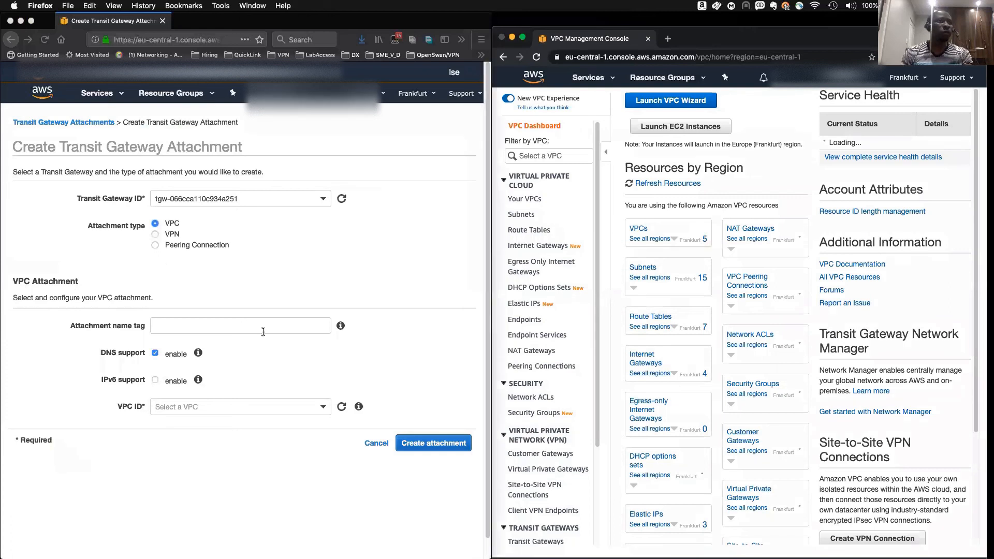
click(179, 406)
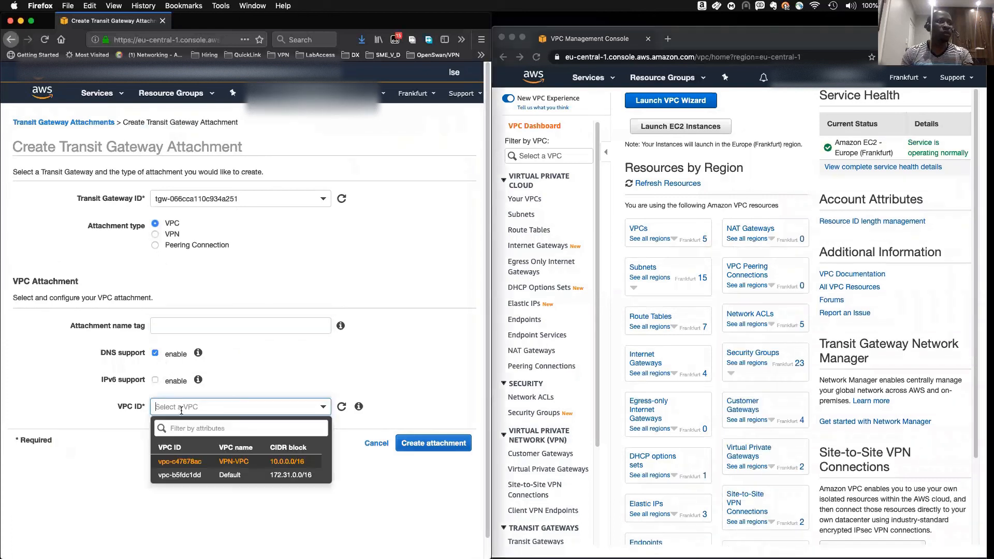
click(223, 462)
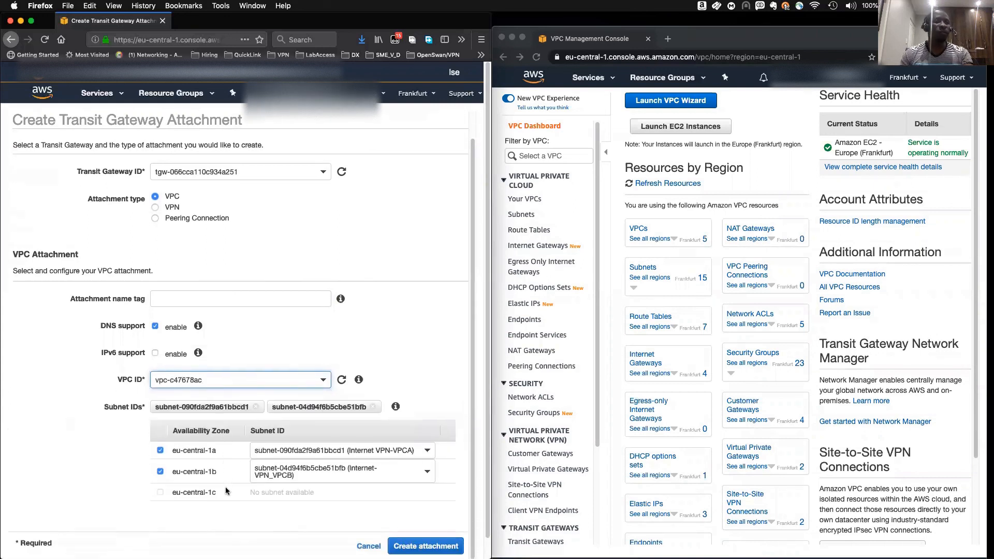
scroll(220, 489, down, 1)
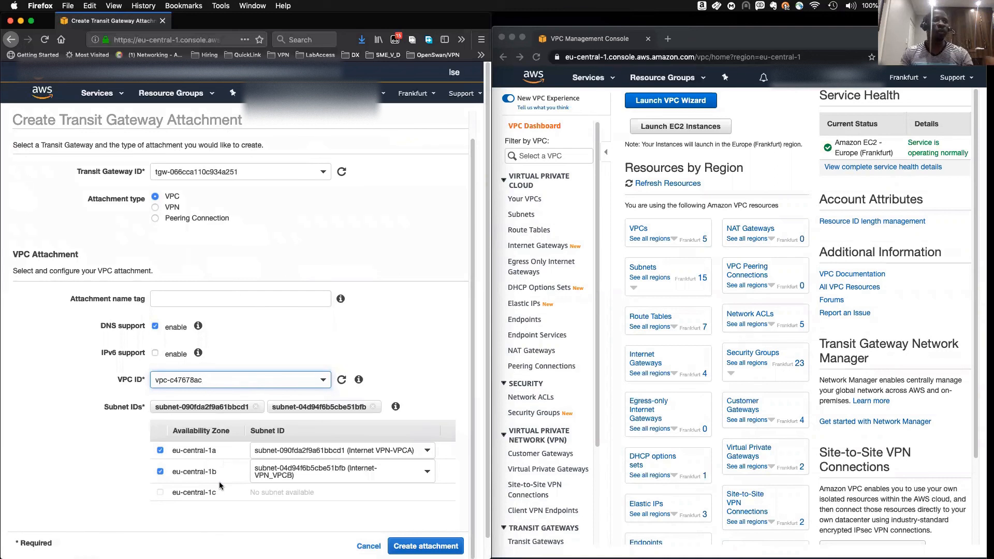
Set the attachment's subnets to VPN-SUB-PVTA for eu-central-1a and VPN-SUB-PVTB for eu-central-1b, and bring up the clipboard.png architecture diagram in Preview.
click(406, 455)
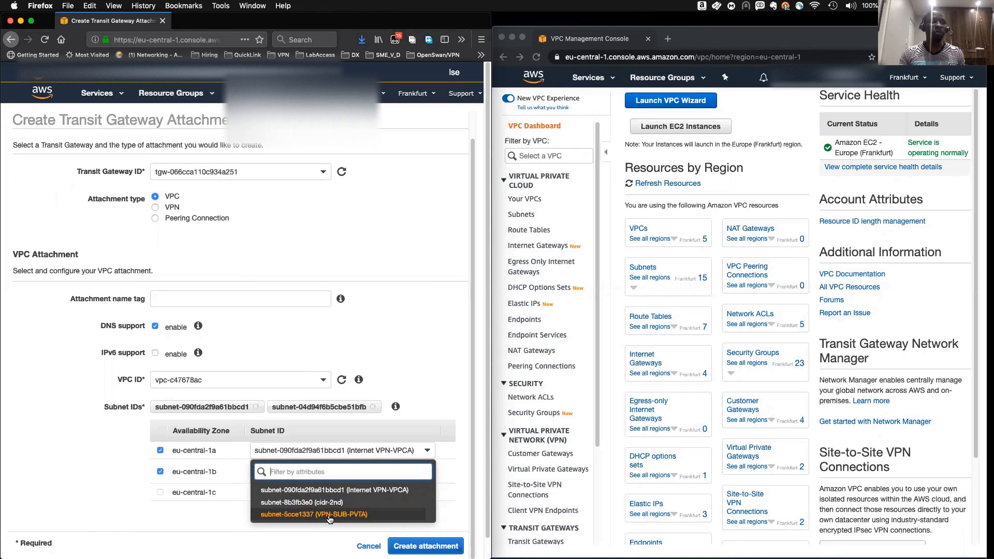
click(328, 515)
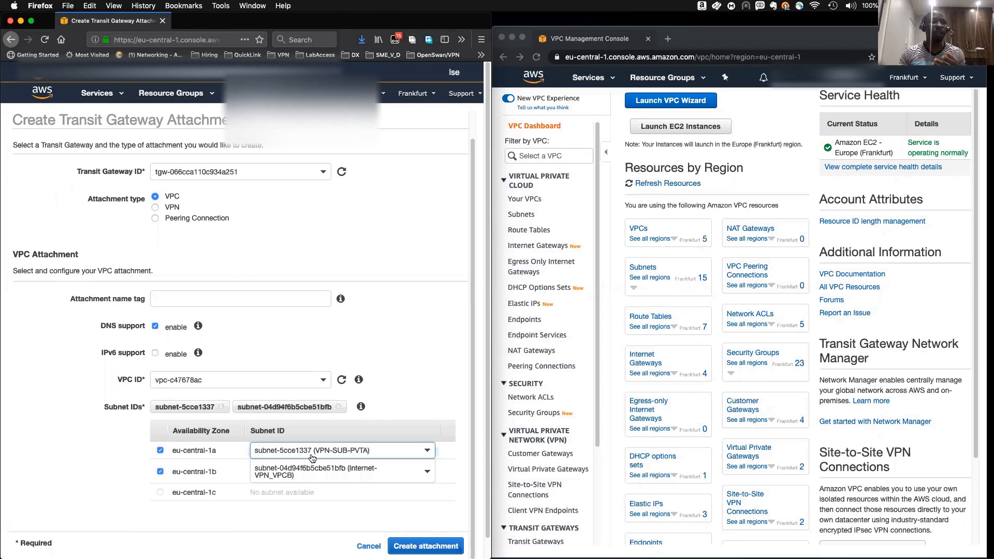
click(304, 474)
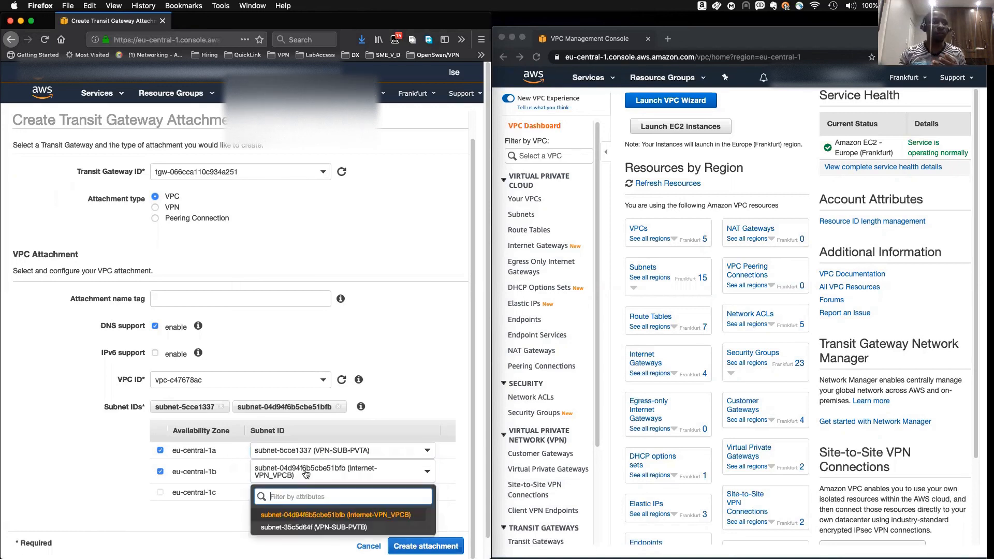
click(306, 527)
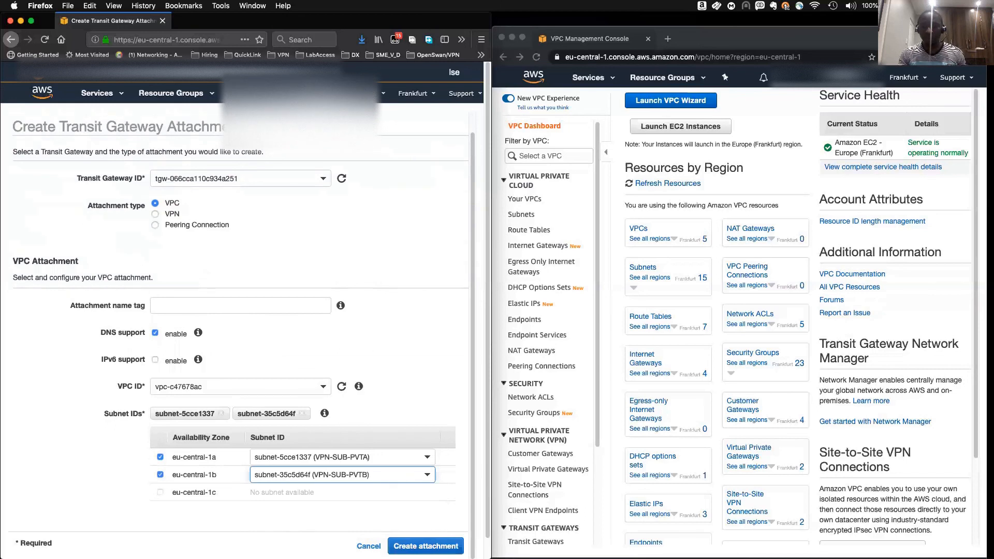
drag(0, 181, 350, 131)
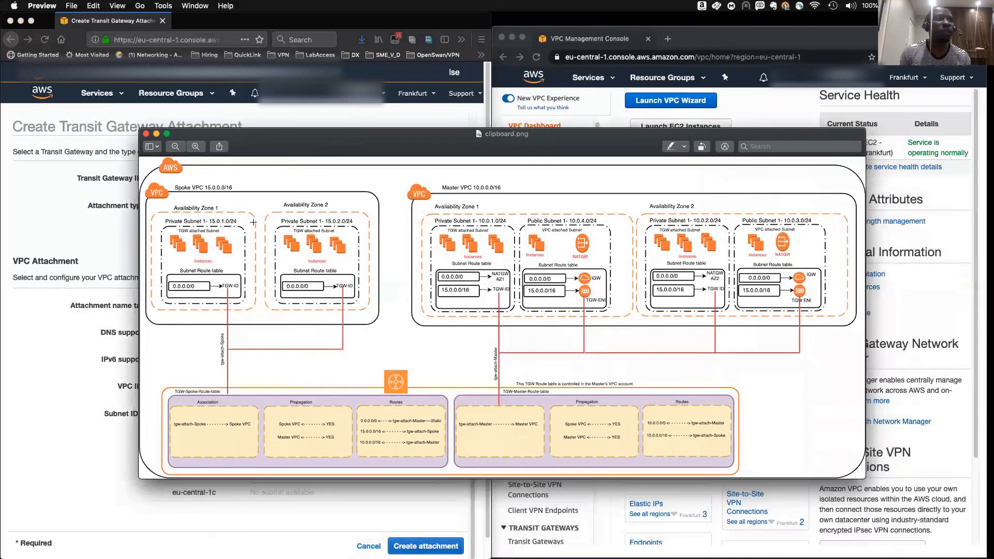
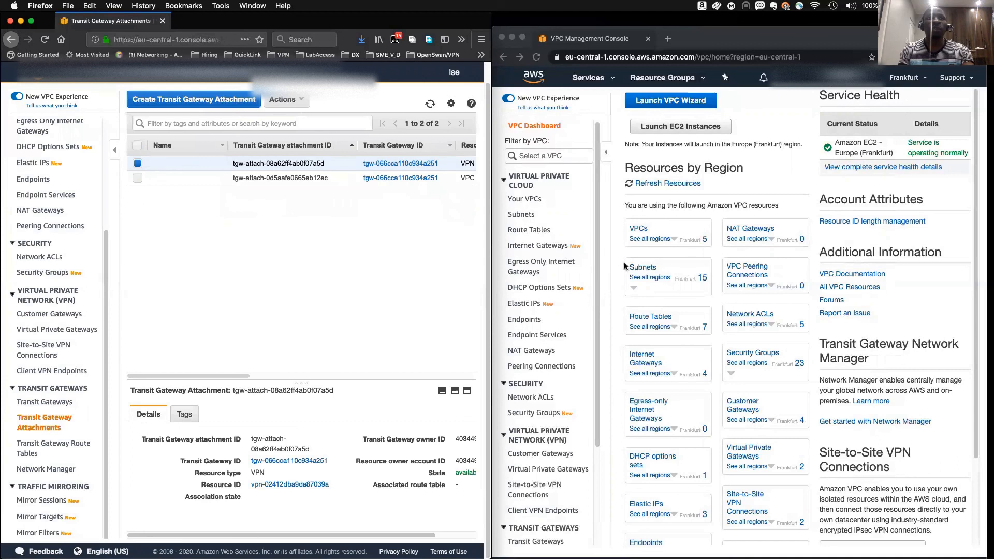
Open the transit gateways in the Chrome console and view the details of the unnamed transit gateway shared from the other account.
scroll(540, 364, down, 3)
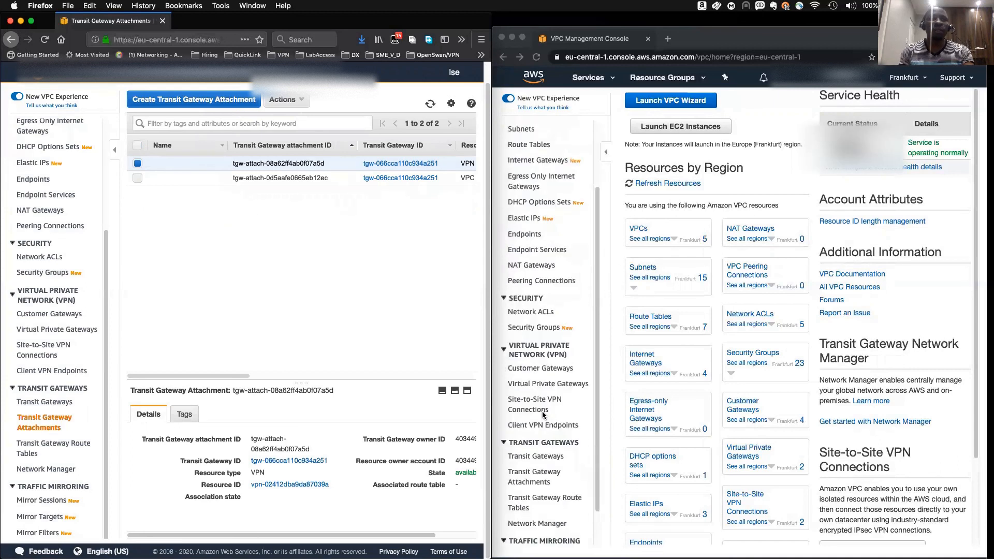
click(534, 457)
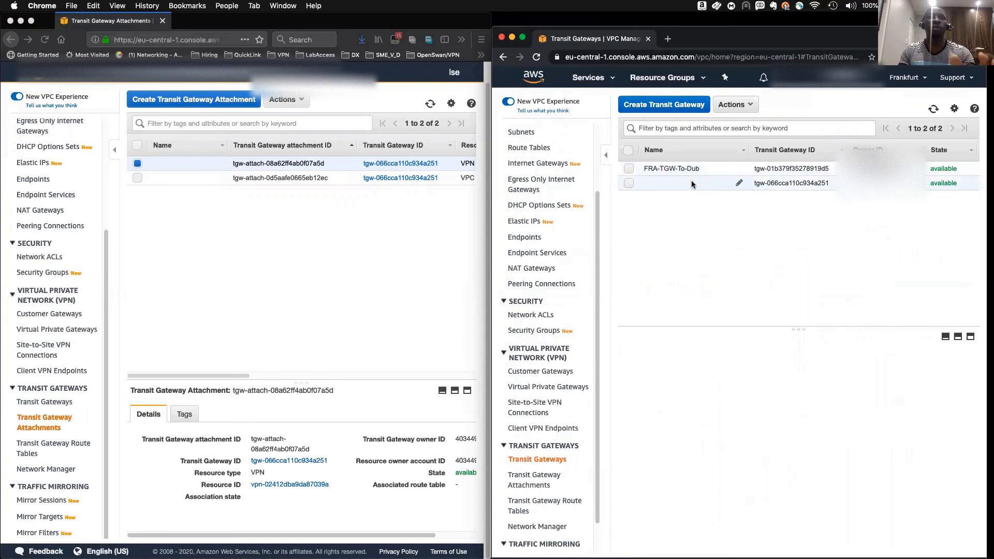
drag(755, 183, 827, 186)
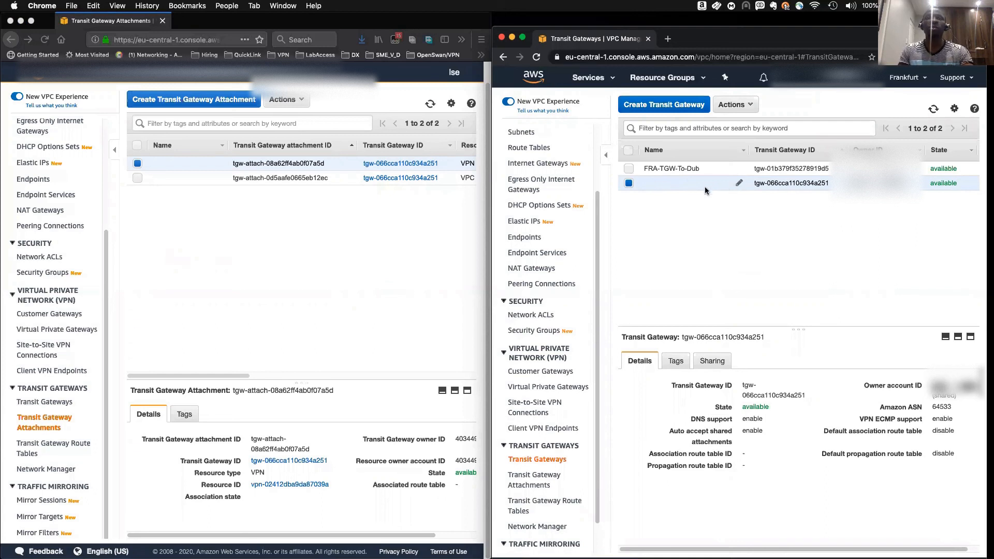
Open the transit gateway attachments in the Chrome console and review the existing attachments' gateway IDs, resource types and resource IDs.
click(549, 477)
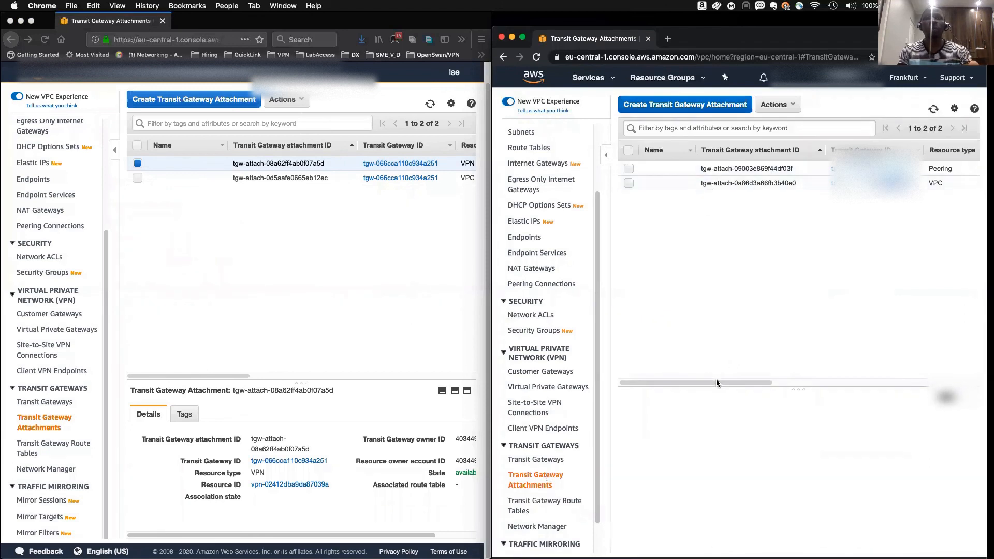
drag(743, 383, 881, 386)
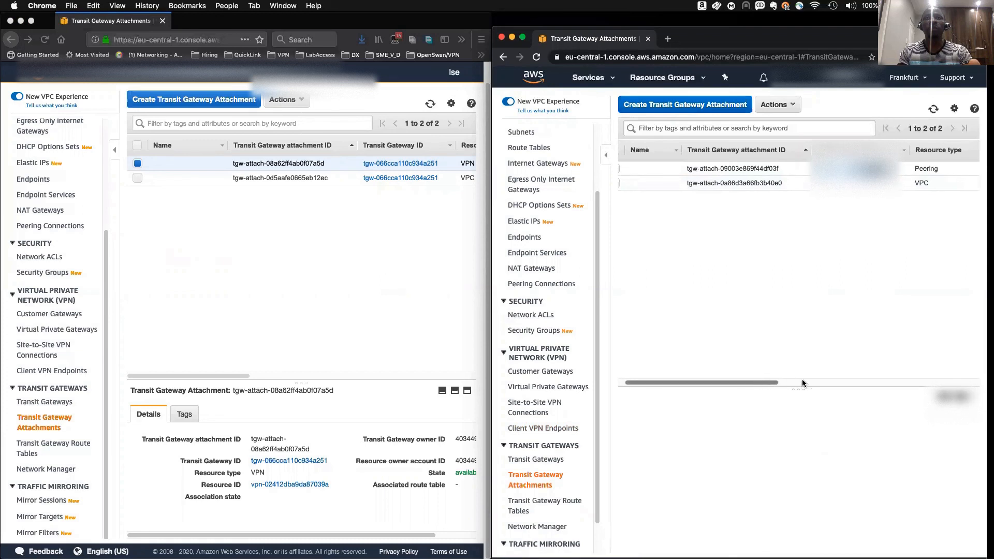
drag(775, 383, 828, 385)
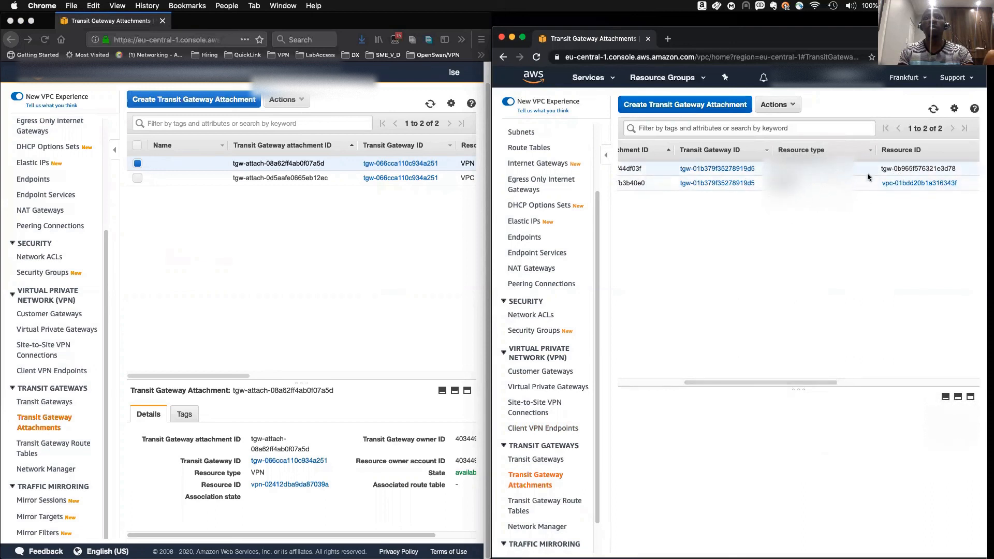
drag(693, 384, 626, 382)
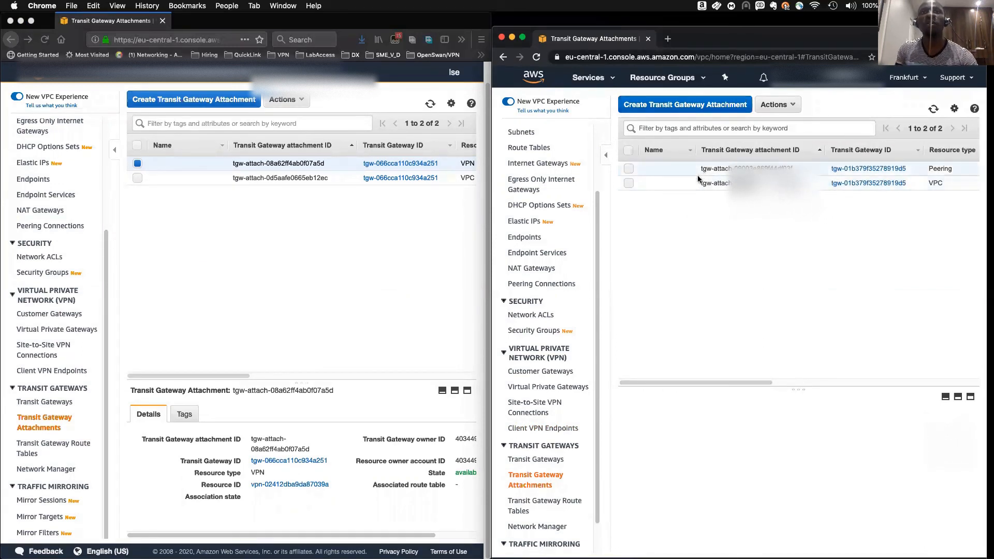
Delete the existing VPC attachment of the second account's own transit gateway.
click(628, 183)
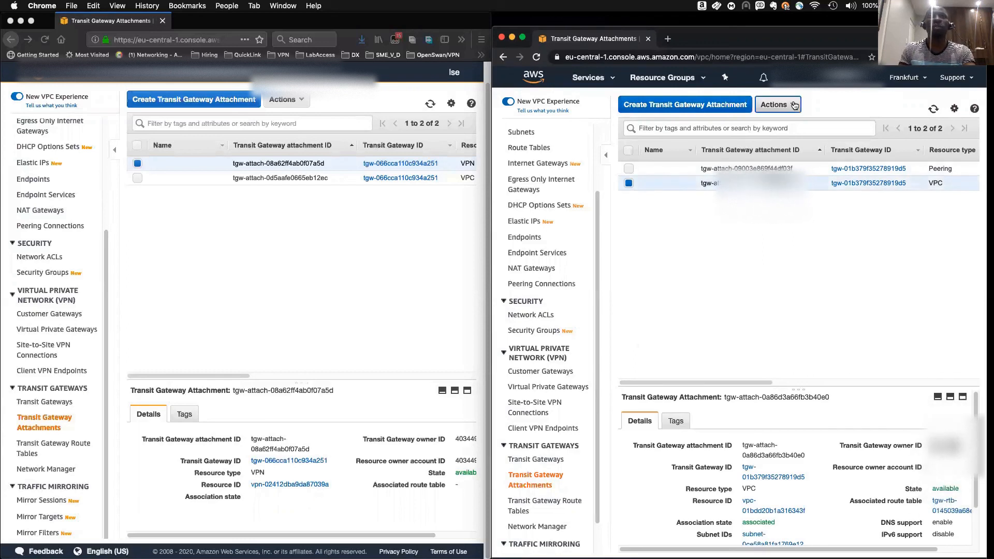
click(776, 106)
click(775, 138)
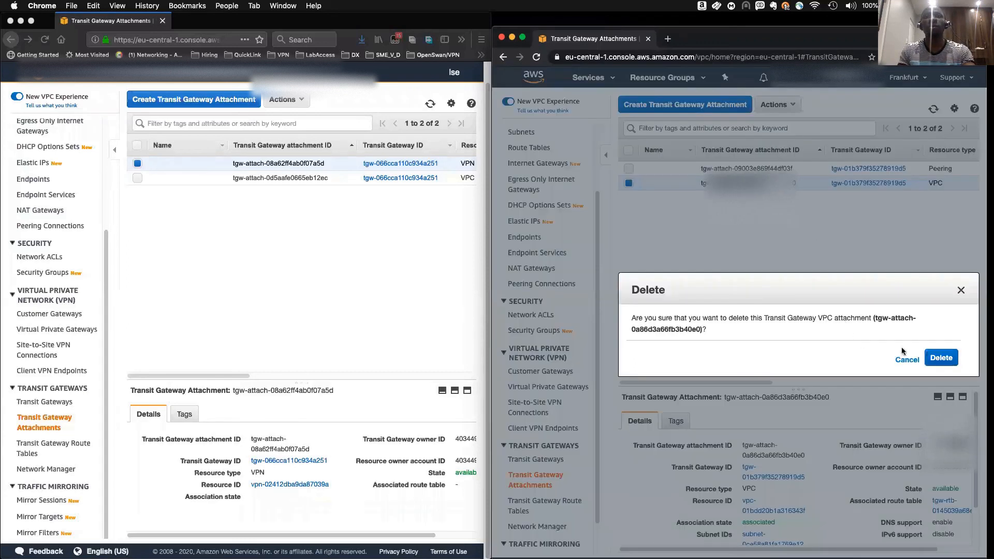
click(940, 358)
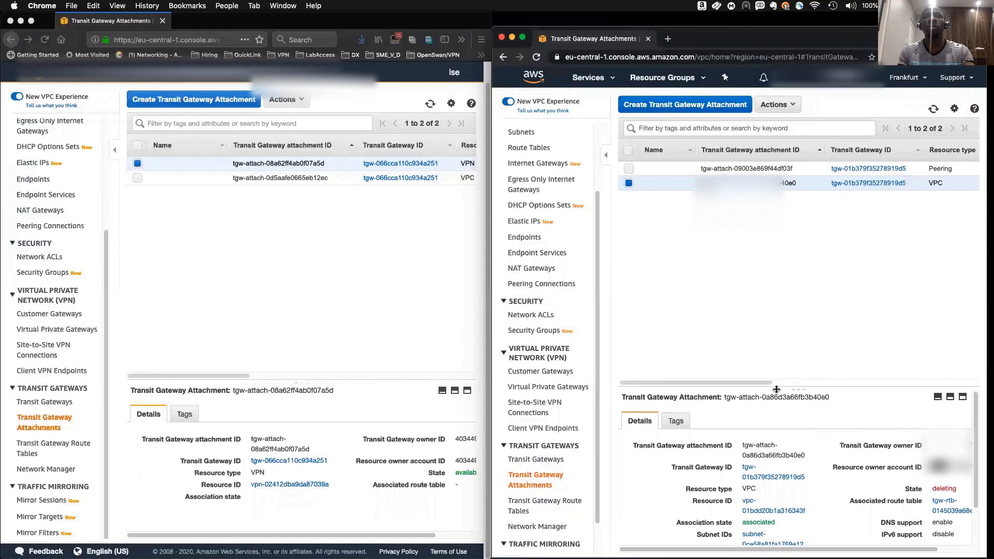
Check the deleted VPC attachment's state in the list and enlarge its details pane to read the full details.
drag(771, 383, 673, 382)
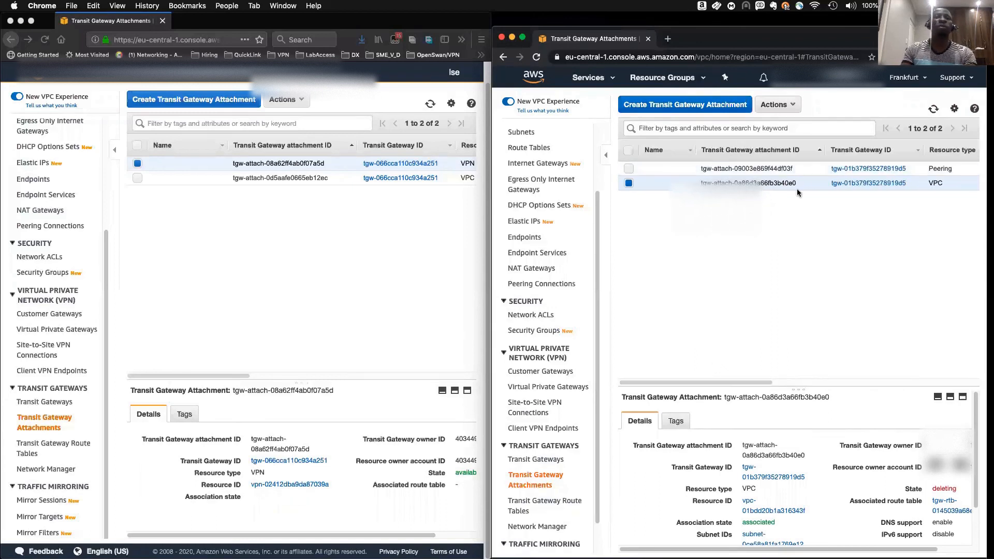
click(784, 383)
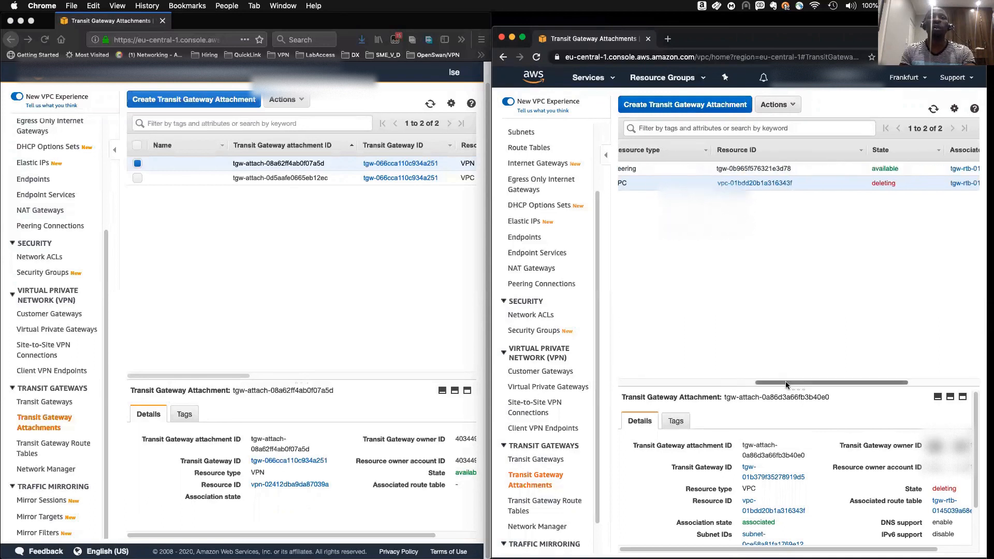
drag(761, 382, 624, 382)
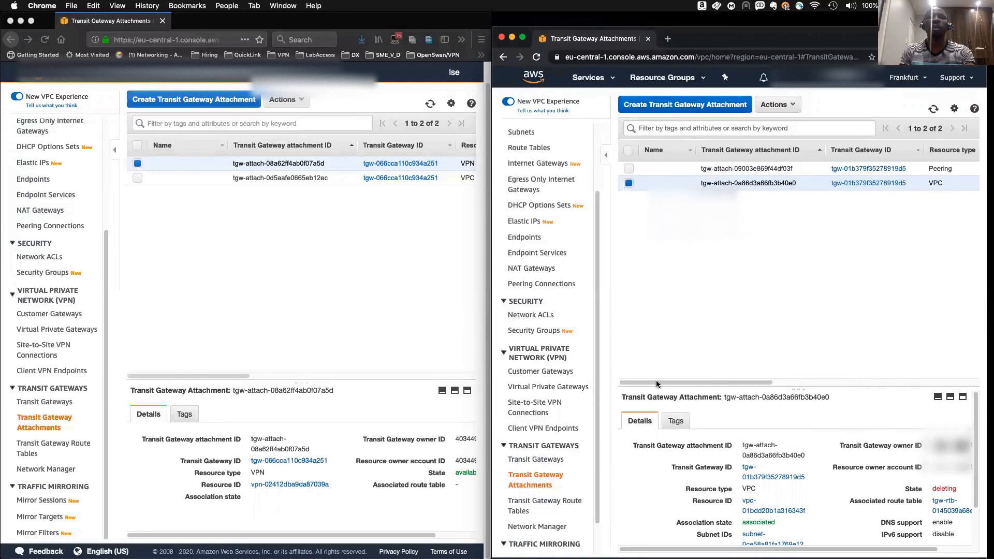
drag(842, 387, 825, 302)
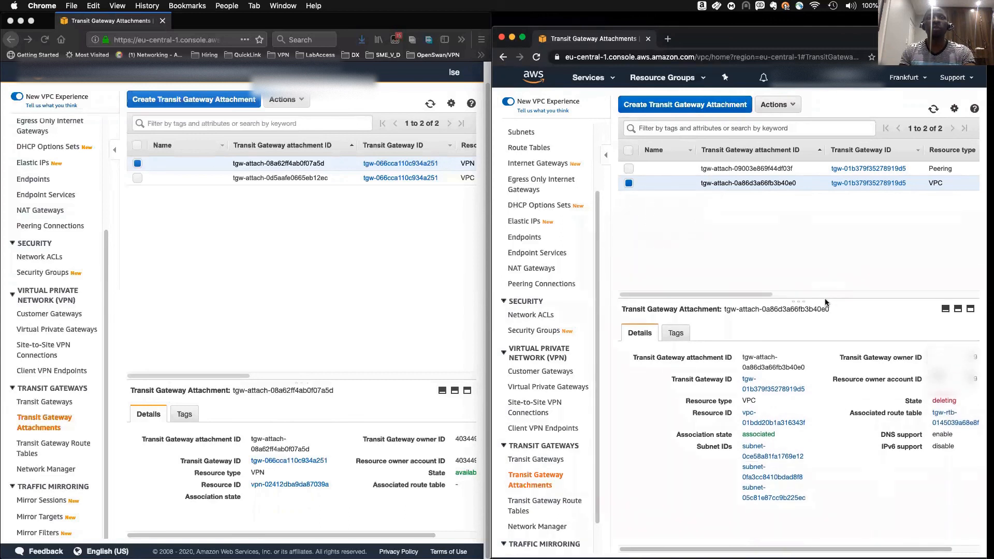
drag(815, 297, 805, 321)
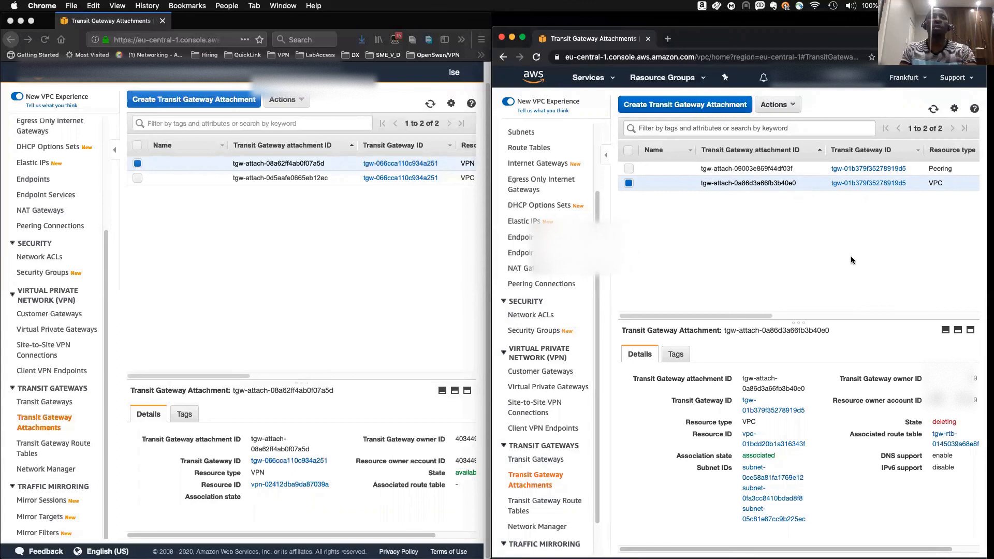
Switch to the Firefox console and review the list of transit gateway route tables.
click(237, 284)
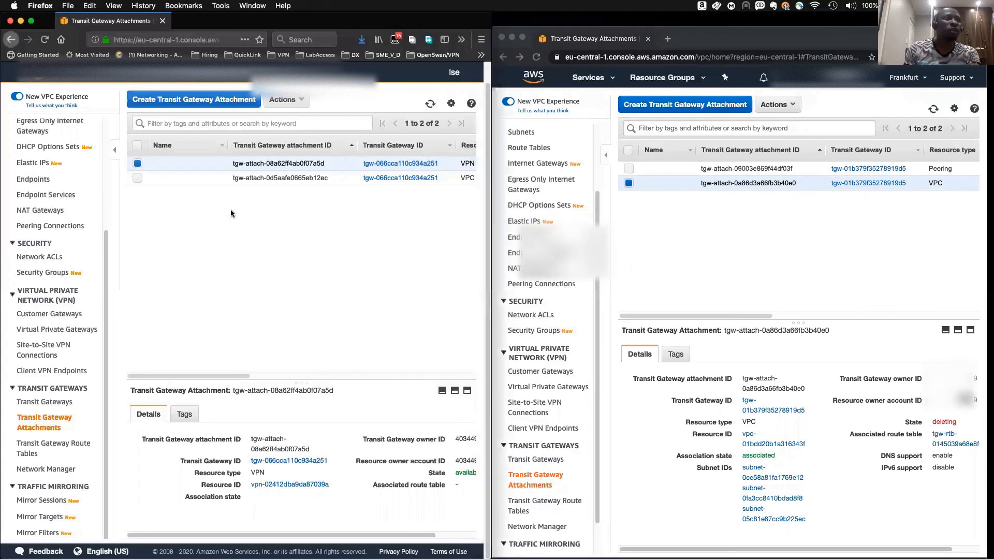
drag(235, 376, 169, 376)
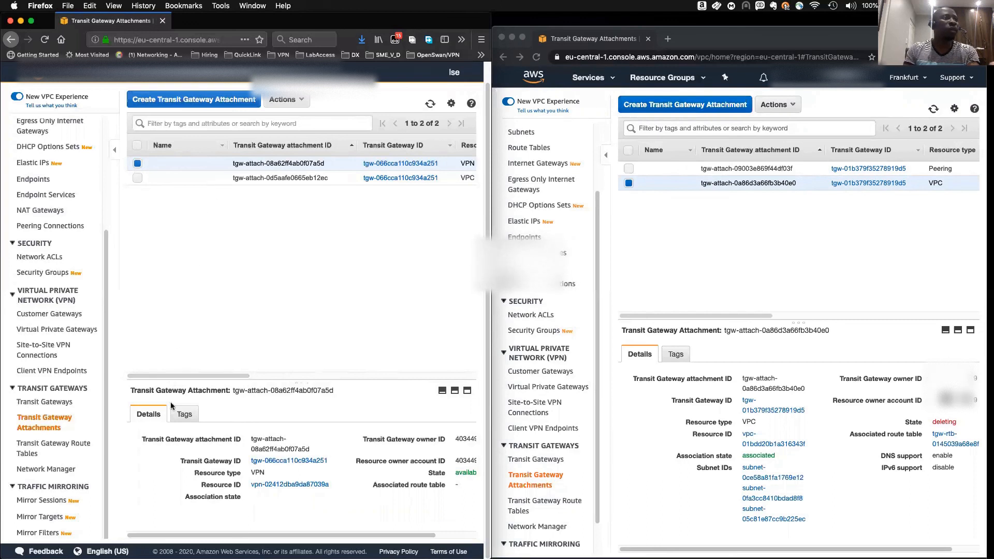
click(52, 443)
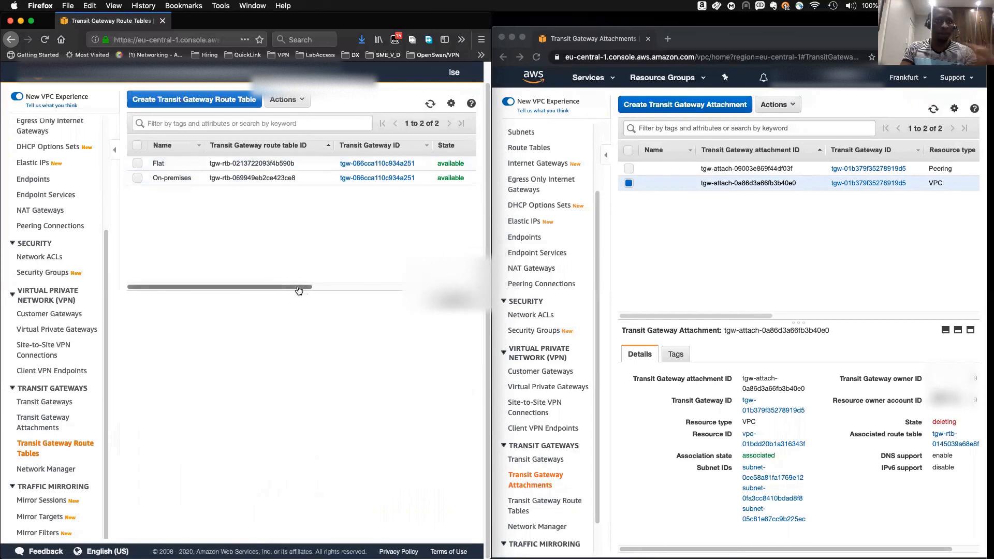
scroll(257, 282, right, 3)
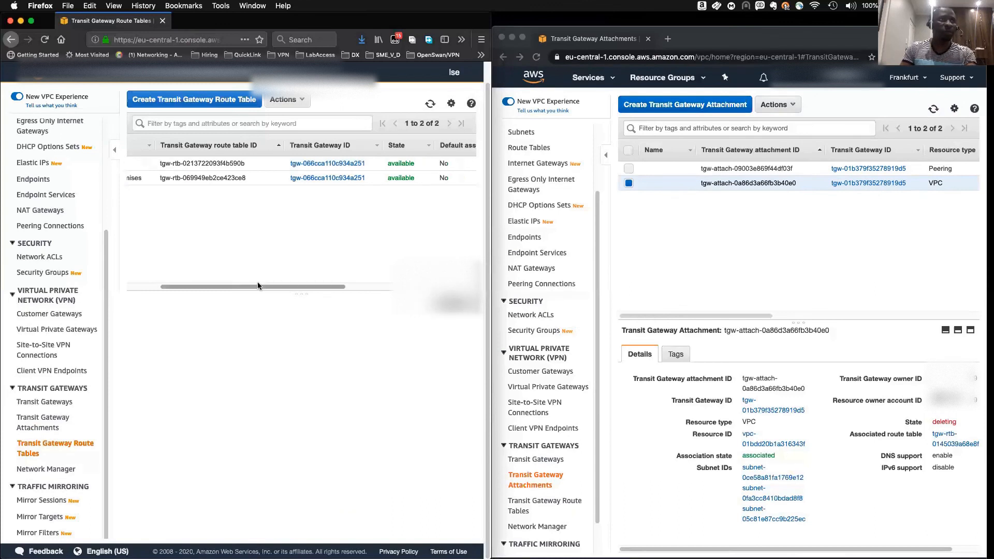
drag(256, 285, 184, 284)
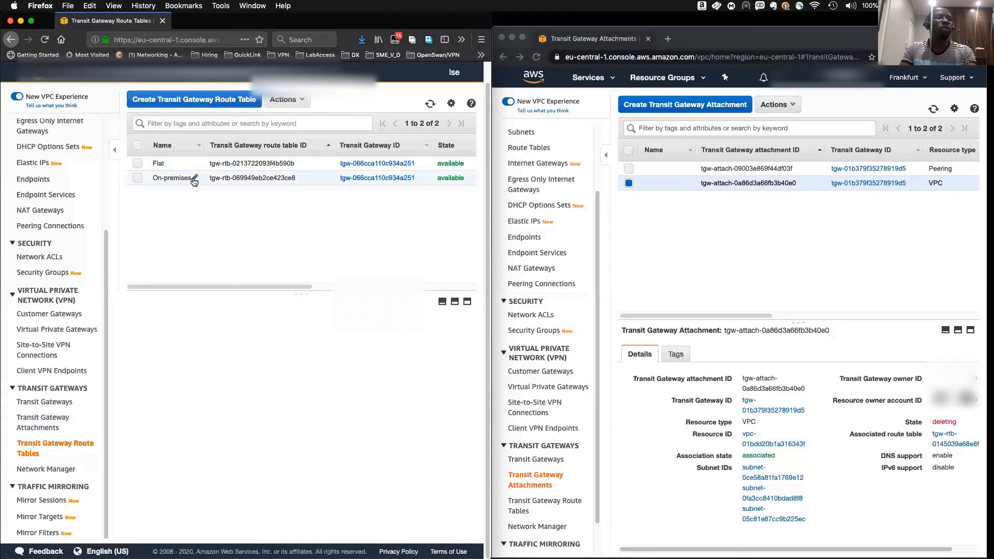
Rename the On-premises transit gateway route table as Other Account 1.
click(194, 178)
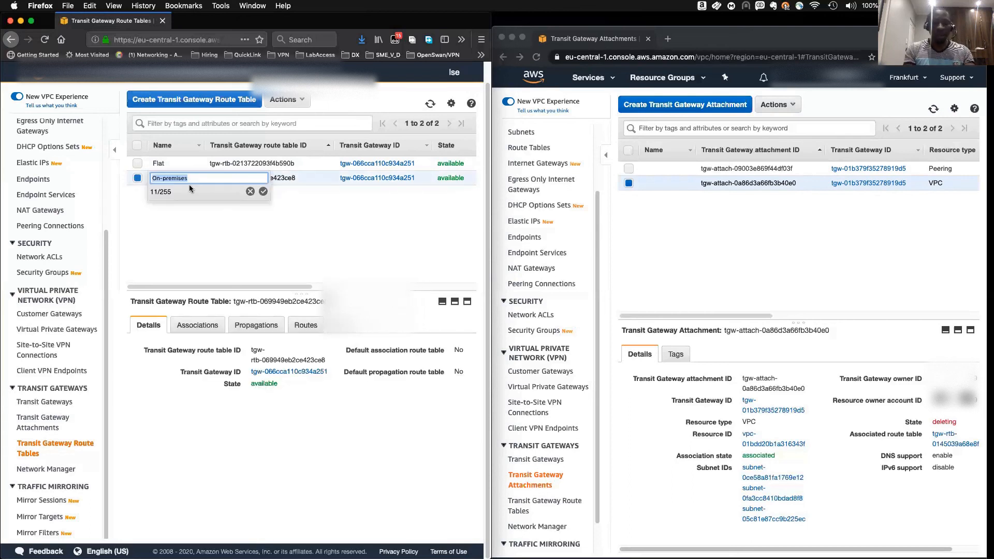
text(In)
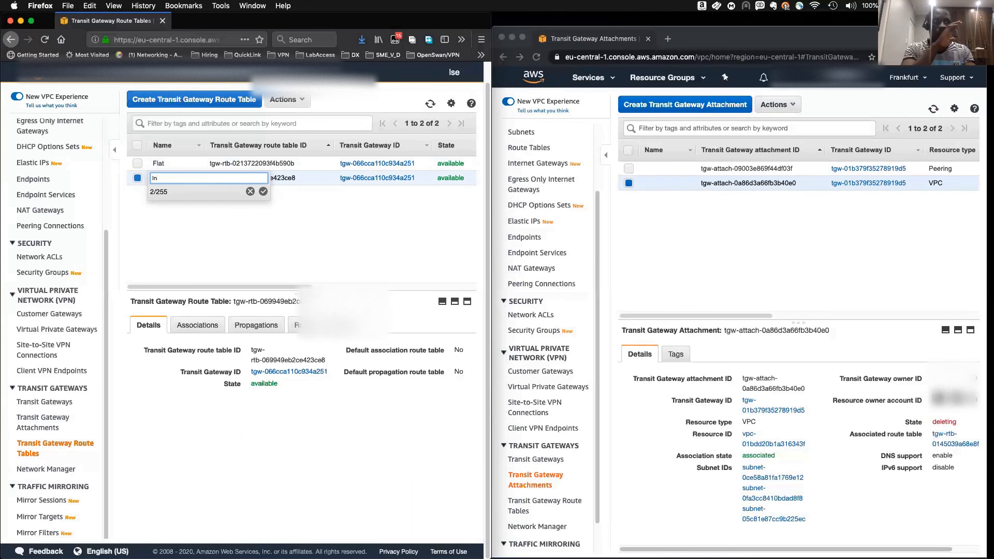
key(BackSpace)
key(BackSpace)
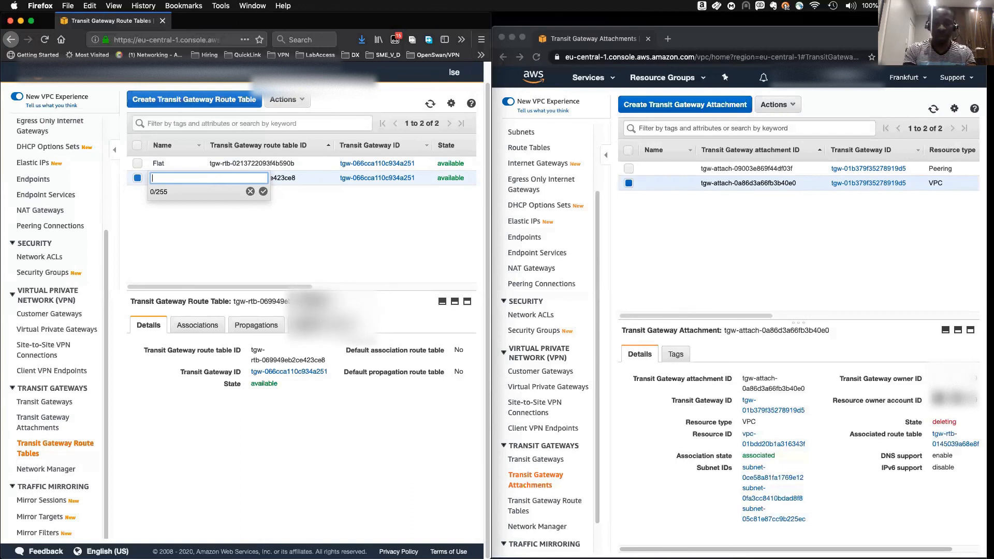
text(Other Account 1)
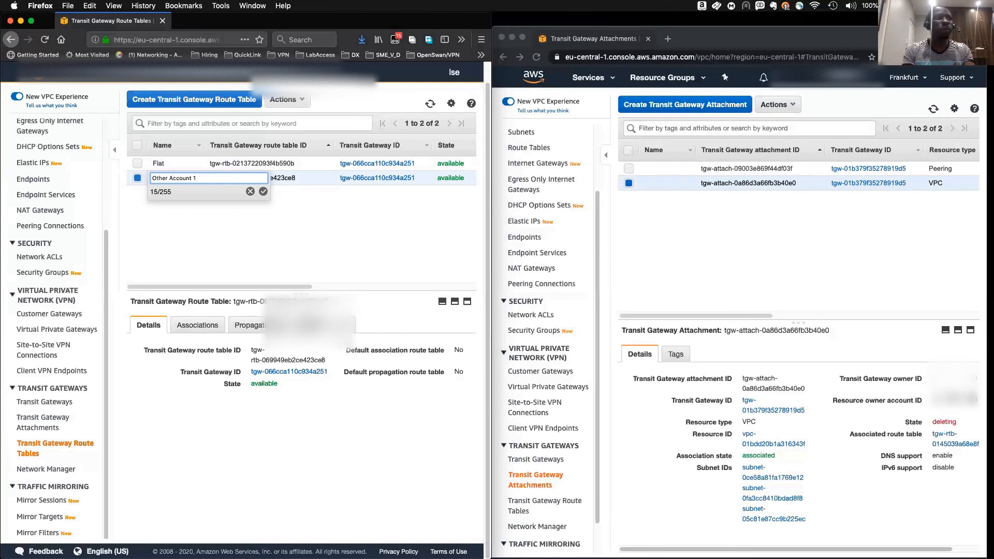
click(263, 193)
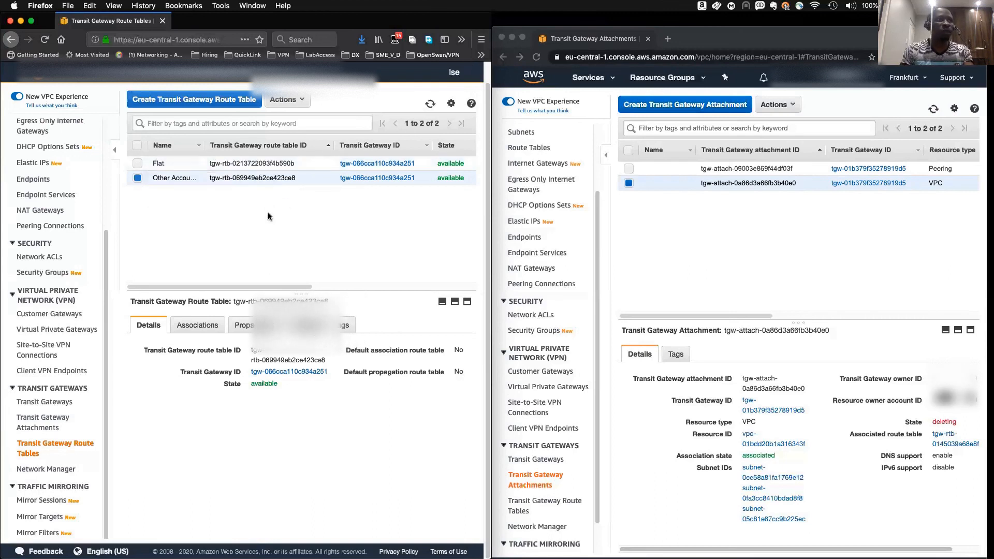
Widen the Name column of the route table list to show full names, and select the Flat route table.
drag(201, 145, 210, 145)
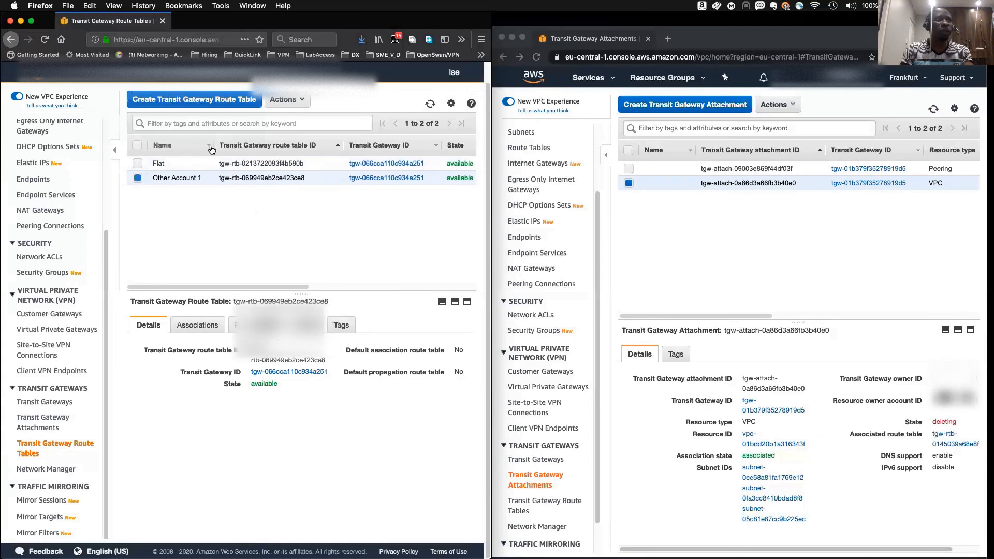
click(138, 163)
click(138, 179)
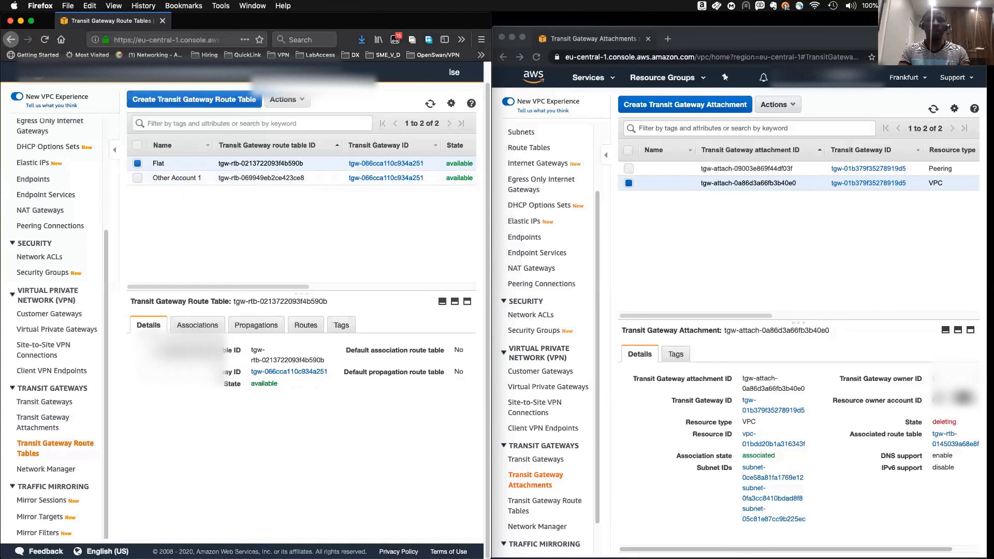
Switch to the clipboard.png diagram in Preview and examine its TGW-Spoke-Route-table and TGW-Master-Route-table, then return to the console.
drag(0, 196, 626, 107)
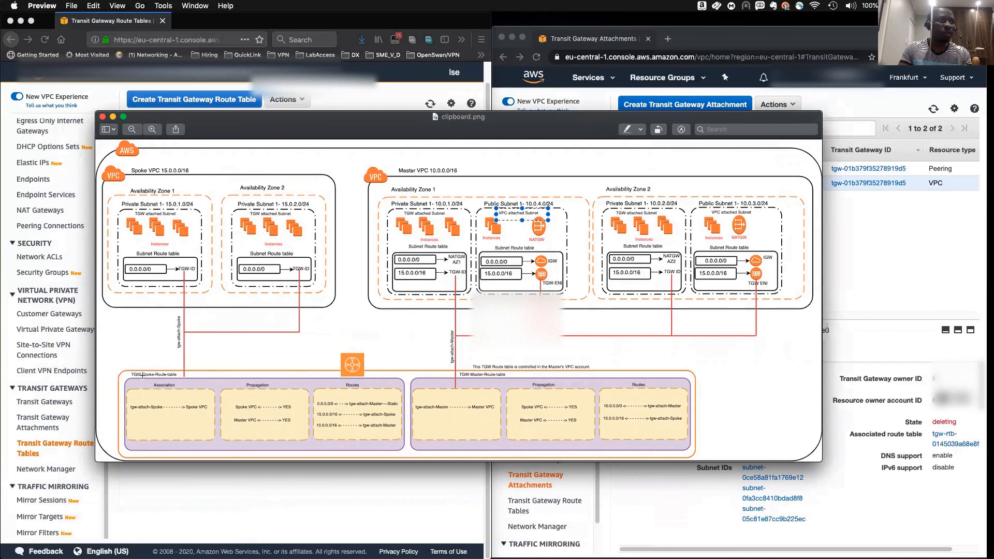
drag(167, 376, 180, 378)
drag(458, 370, 524, 381)
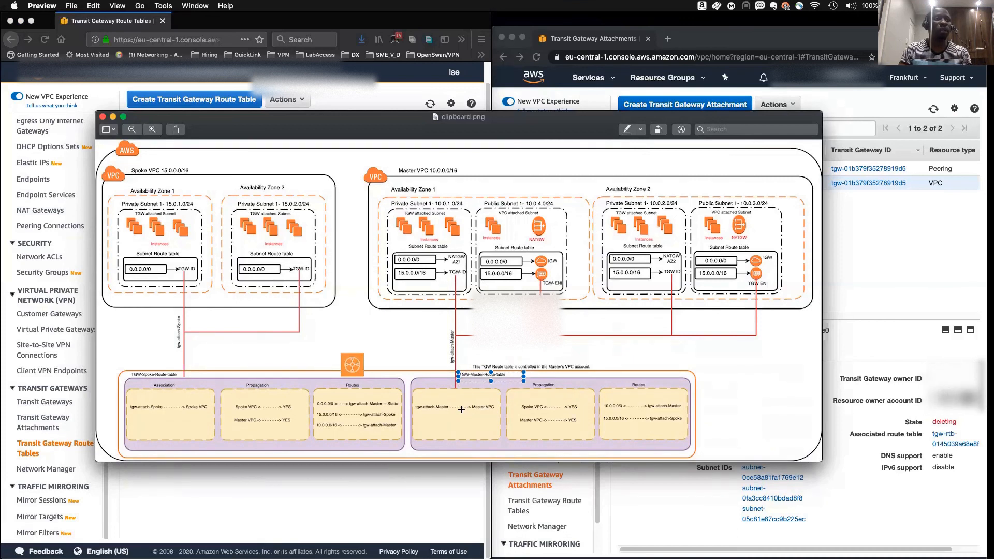
drag(537, 126, 0, 184)
click(265, 268)
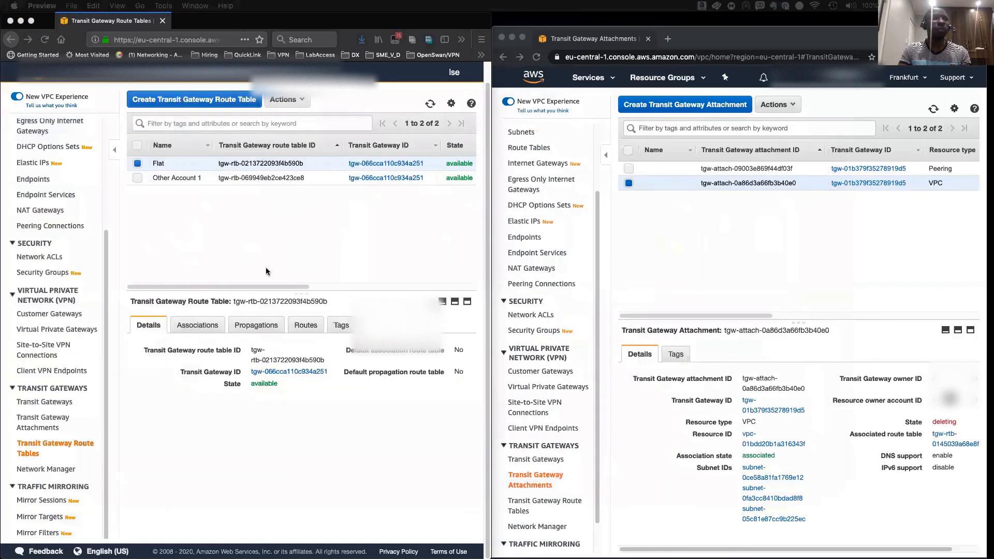
Rename the Other Account 1 route table as Spoke 1 and the Flat route table as Master.
click(203, 163)
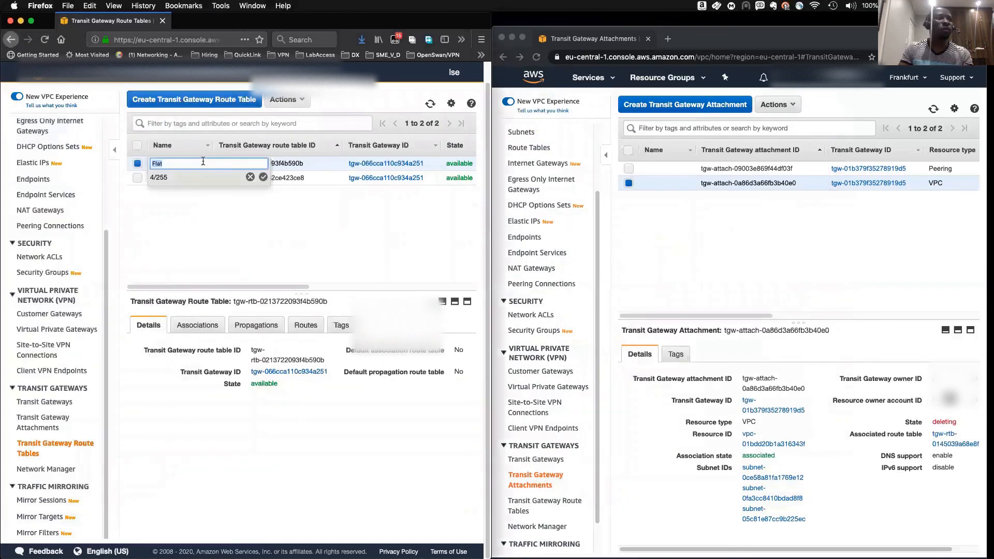
click(114, 221)
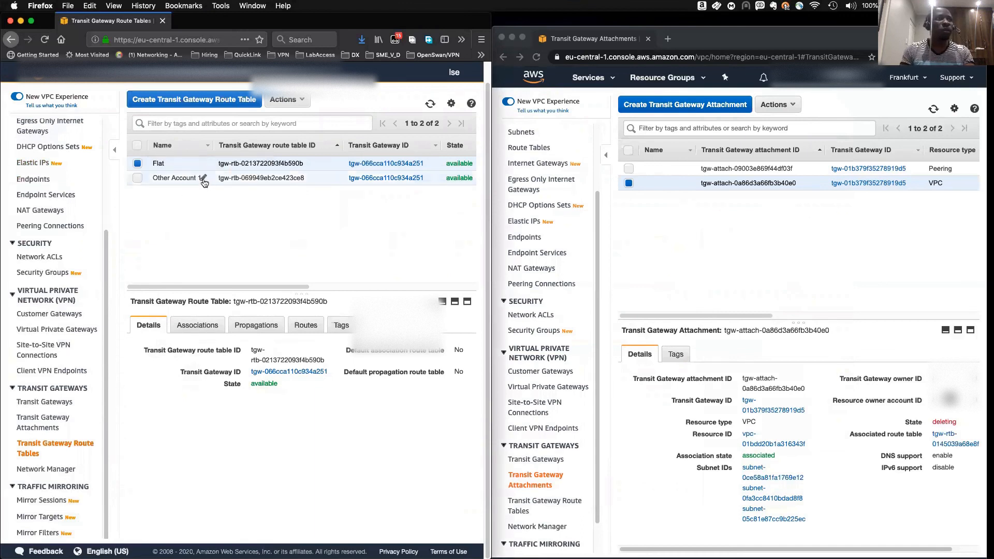
click(203, 179)
text(Spoke)
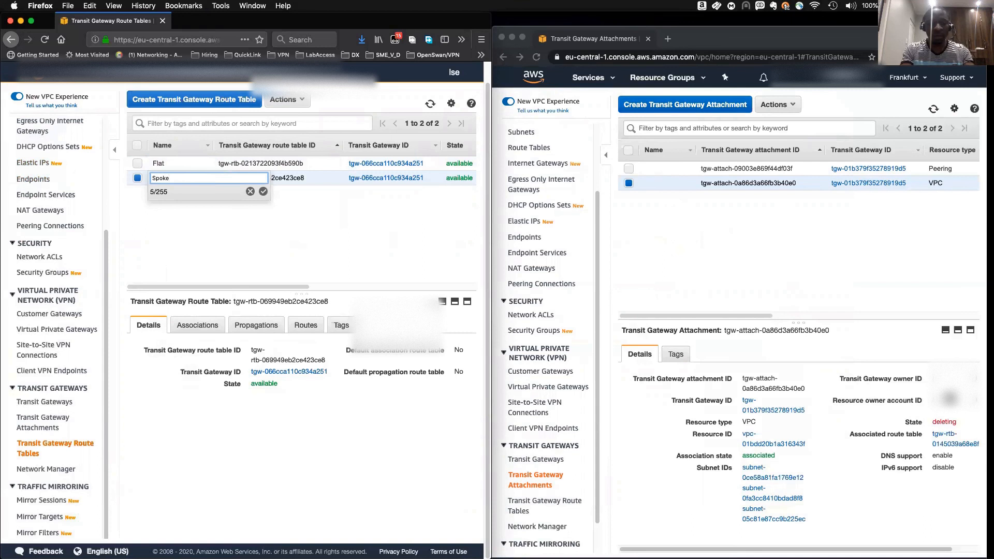
click(263, 192)
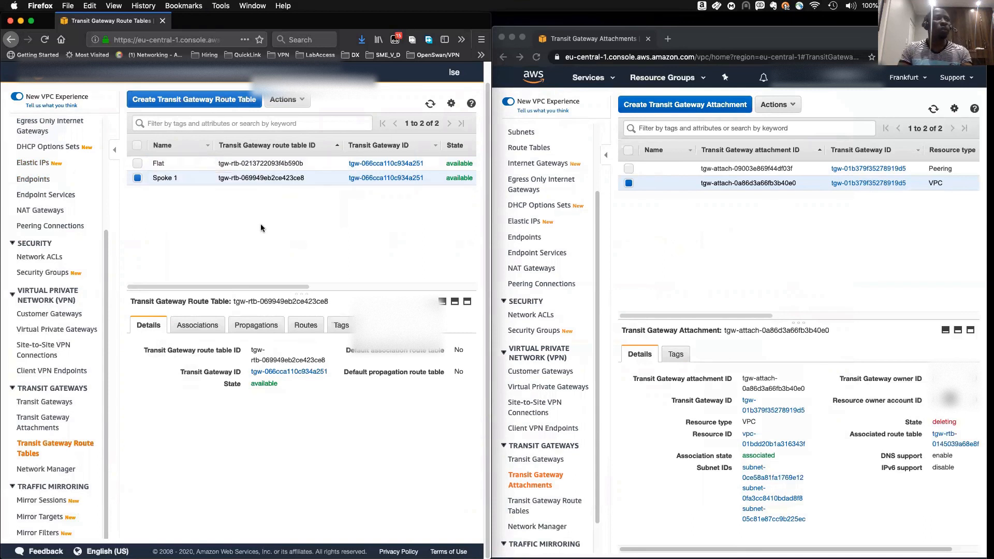
click(204, 164)
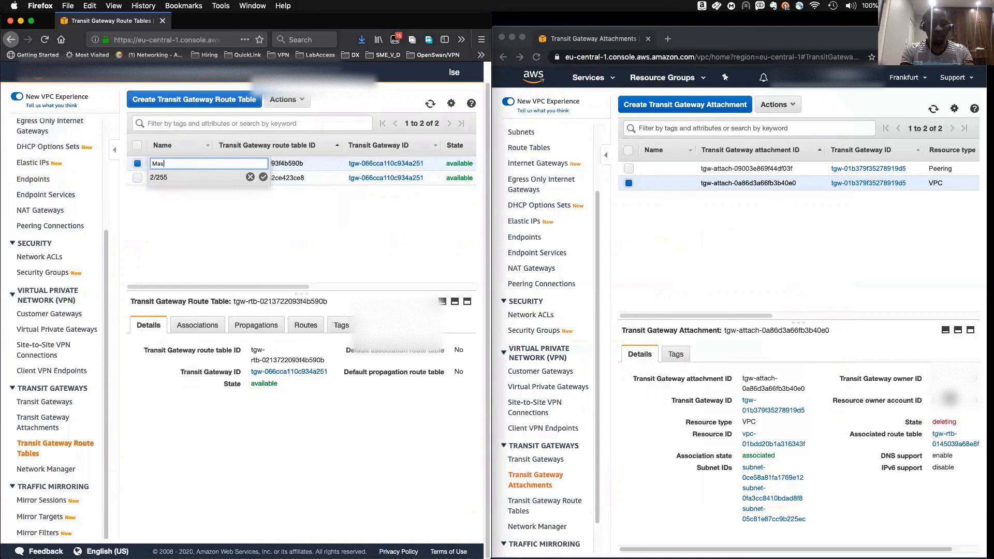
click(262, 176)
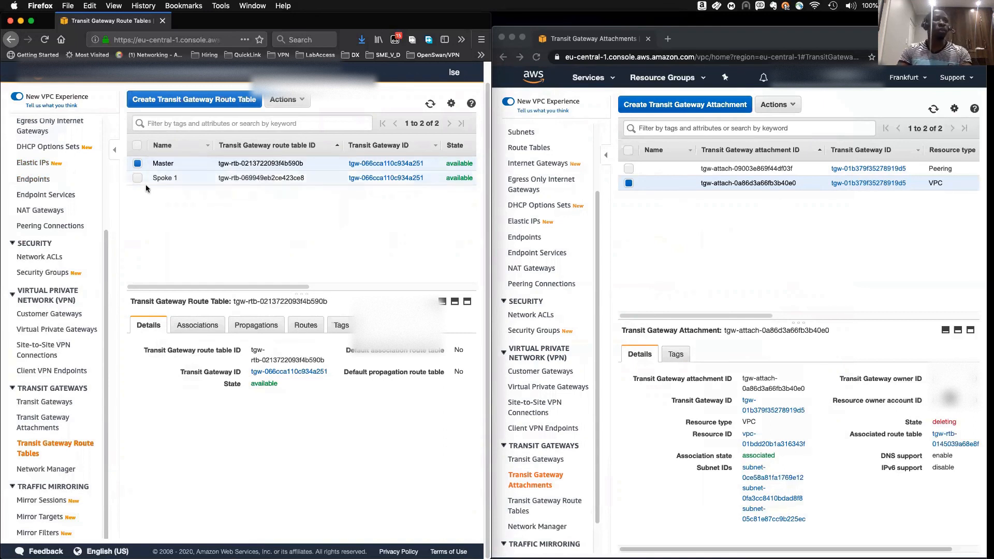
Associate the VPC attachment tgw-attach-0d5aafe0665eb12ec with the Master transit gateway route table.
click(199, 325)
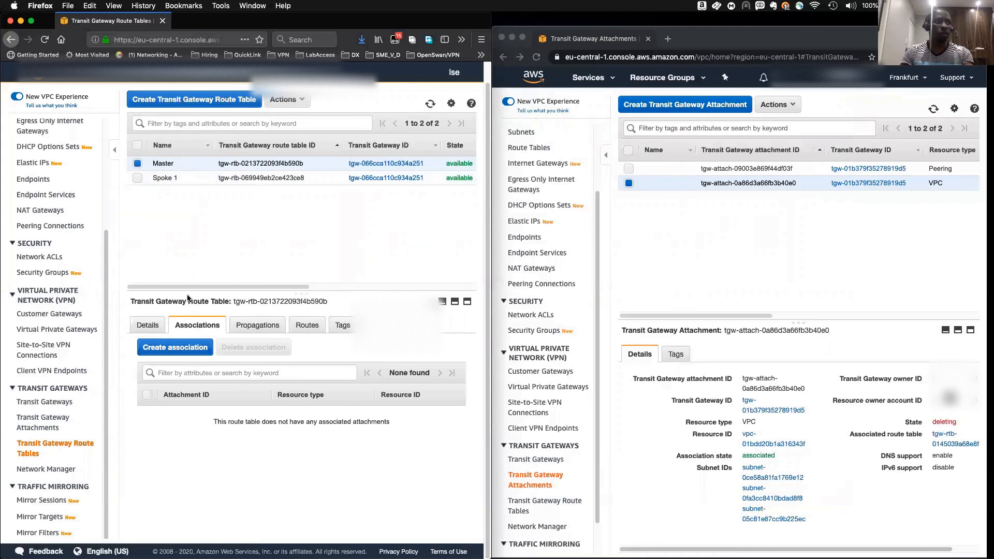
click(174, 348)
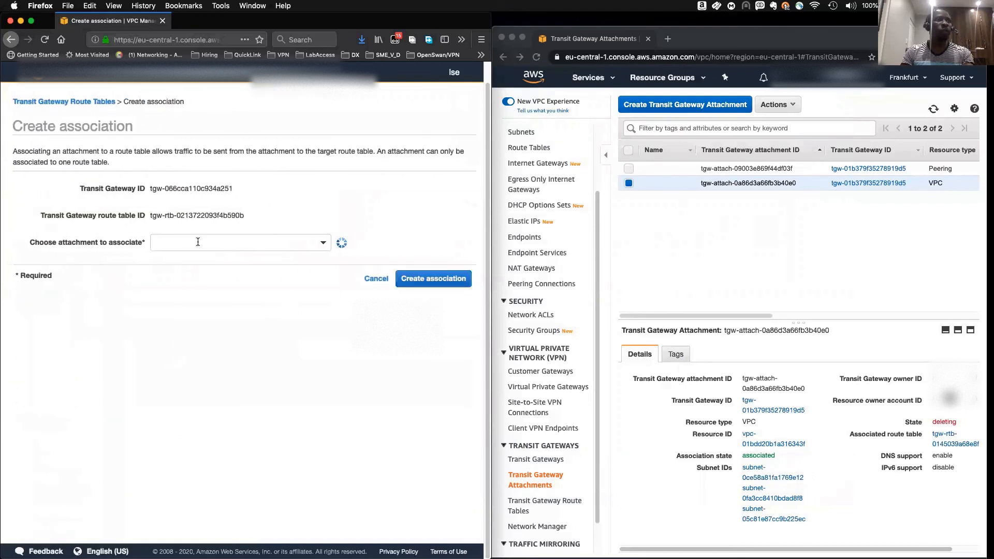
click(197, 242)
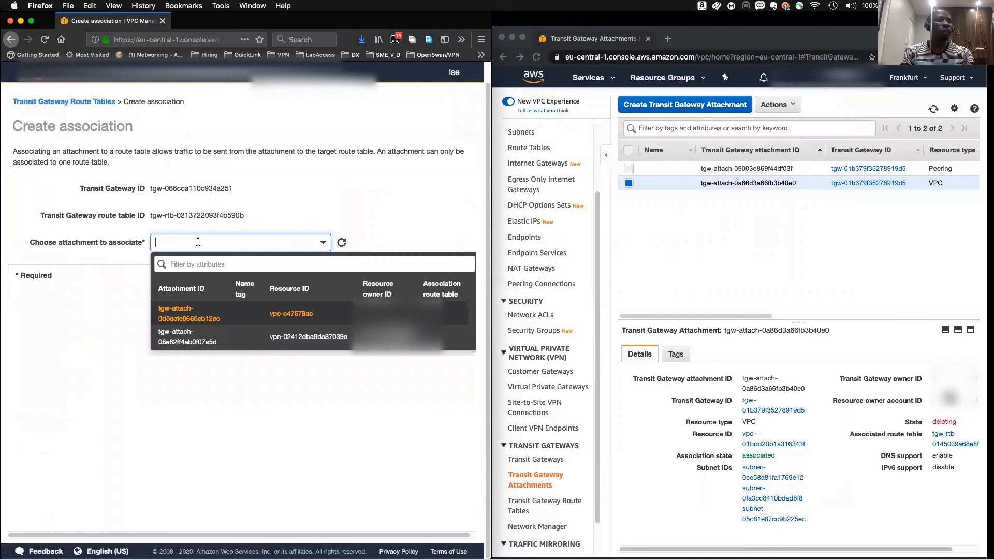
click(284, 318)
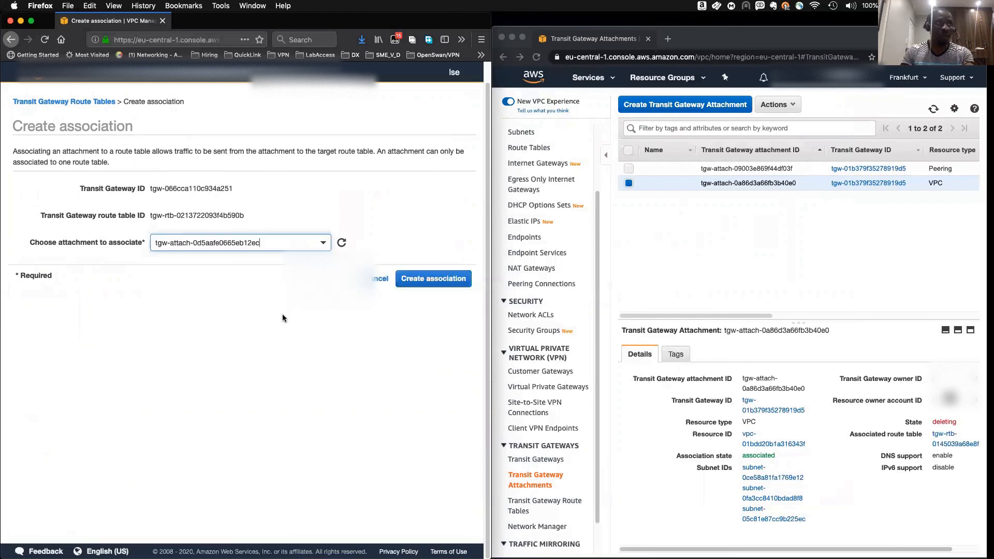
click(434, 279)
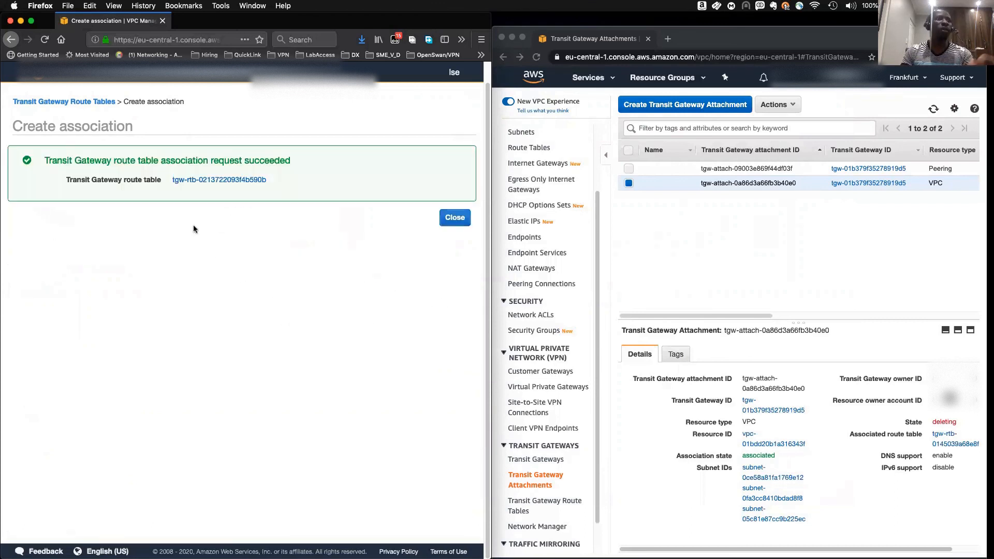
click(458, 224)
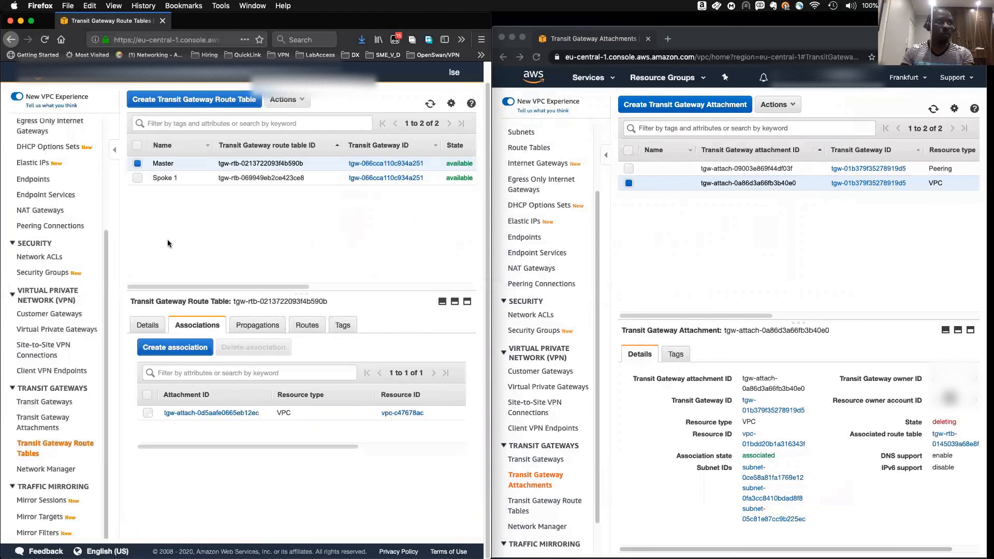
Examine the Master route table's propagations and routes, and the default association settings in the route table list.
click(245, 328)
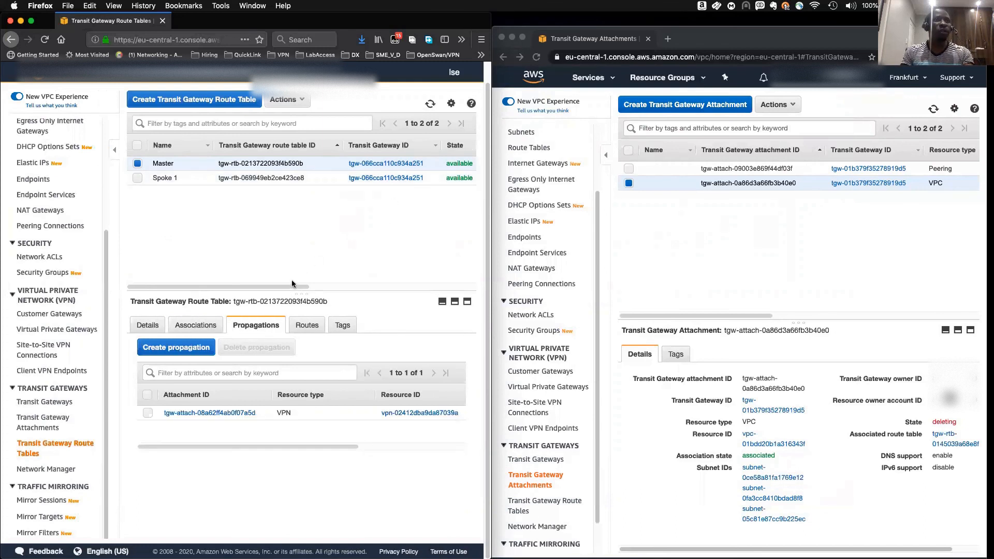
drag(298, 286, 412, 288)
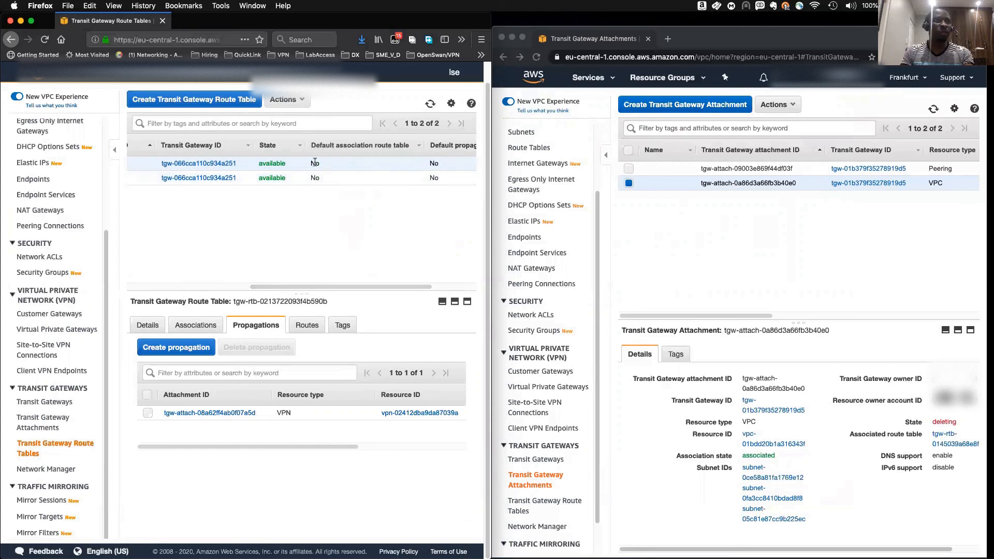
drag(378, 286, 249, 296)
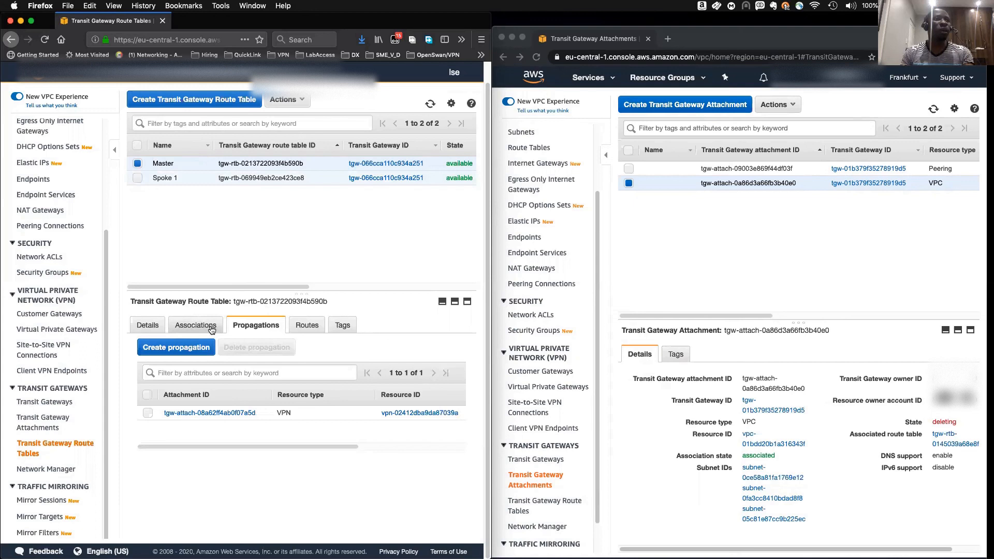
click(307, 326)
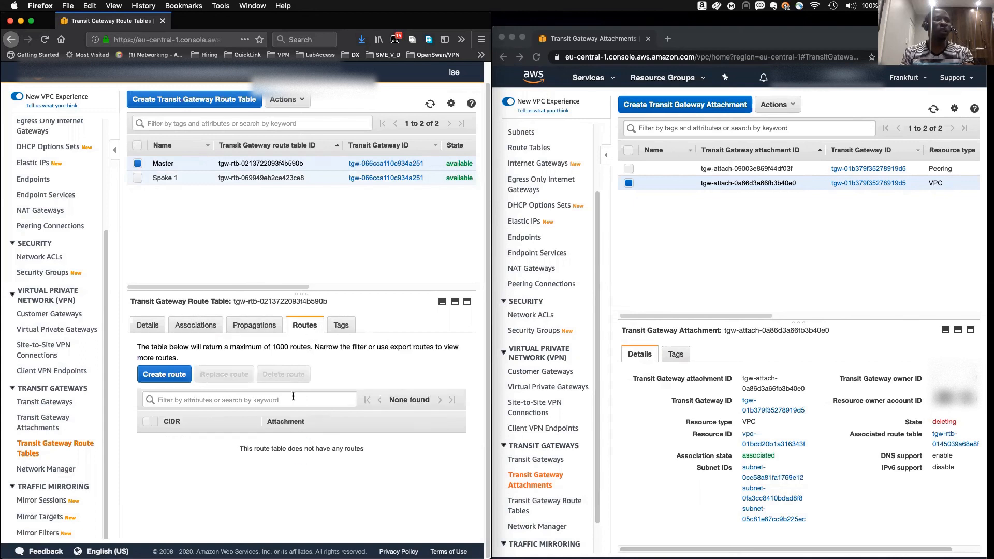
click(248, 325)
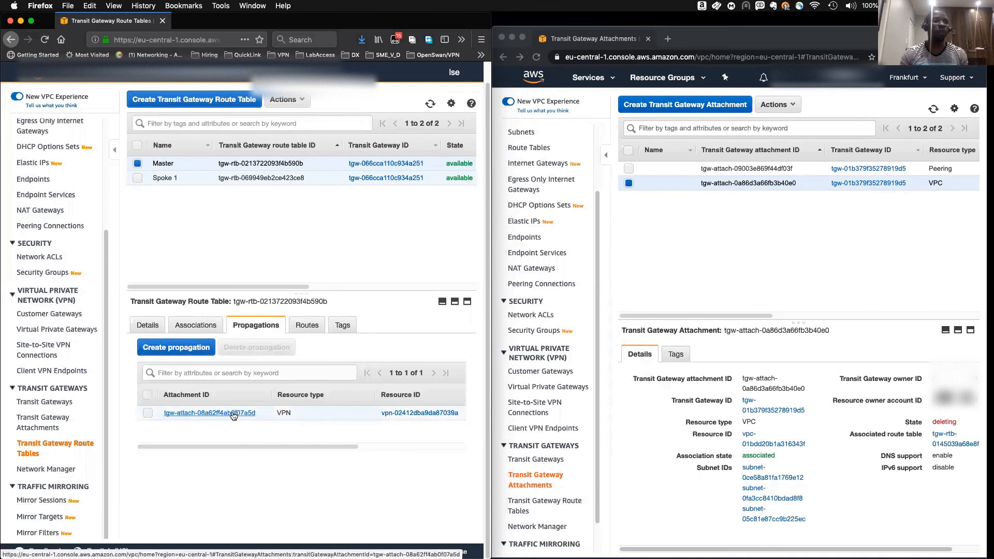
click(306, 326)
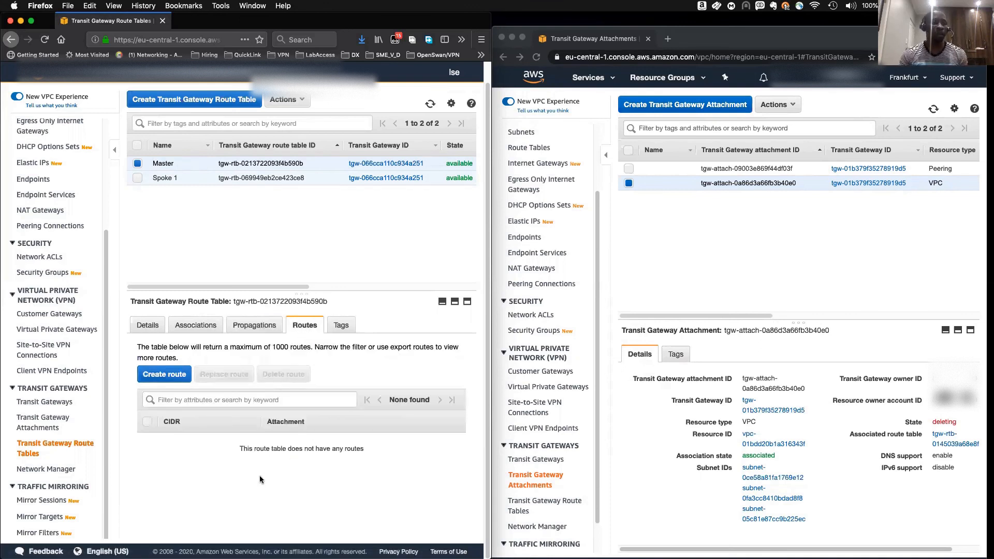
click(245, 326)
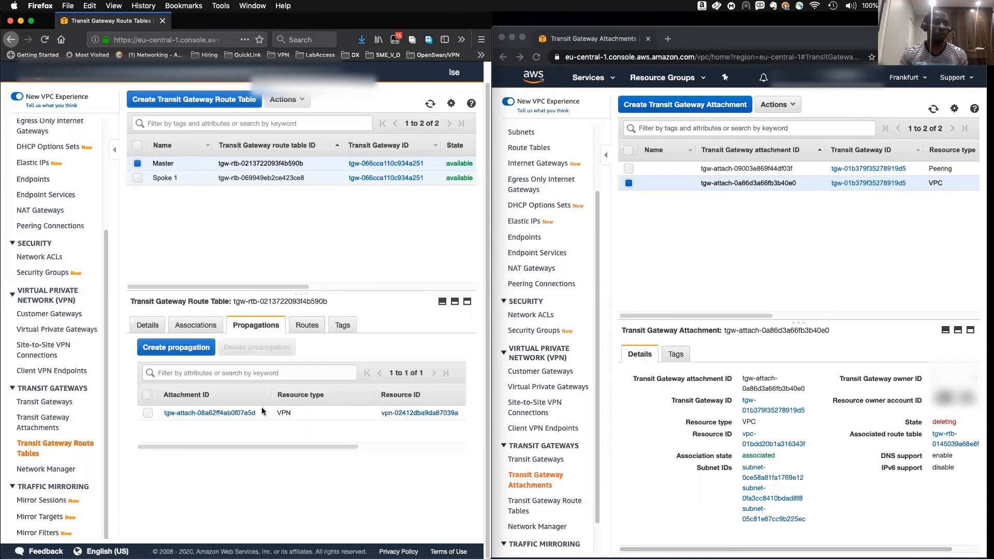
click(307, 325)
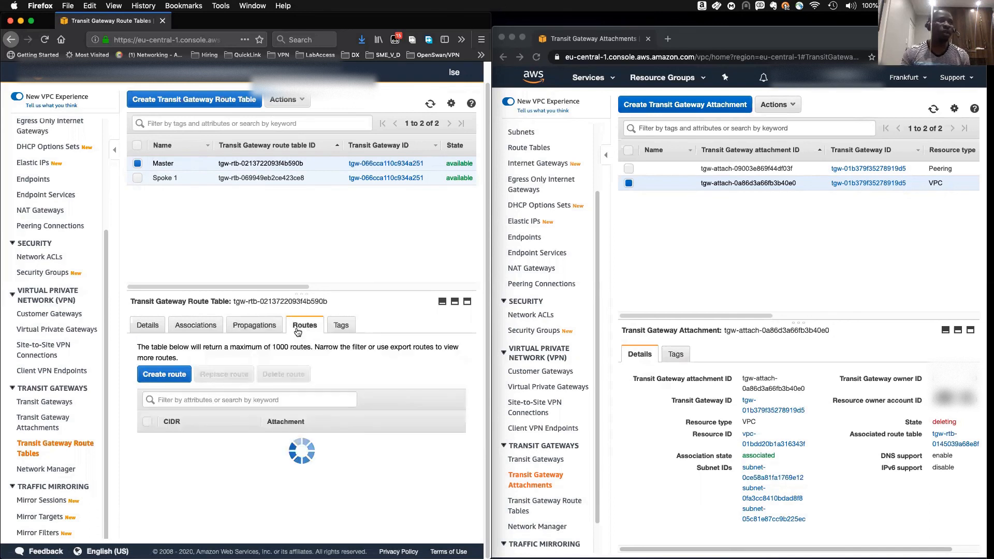
Create a propagation from the VPC attachment tgw-attach-0d5aafe0665eb12ec to the Master route table.
click(247, 326)
click(186, 354)
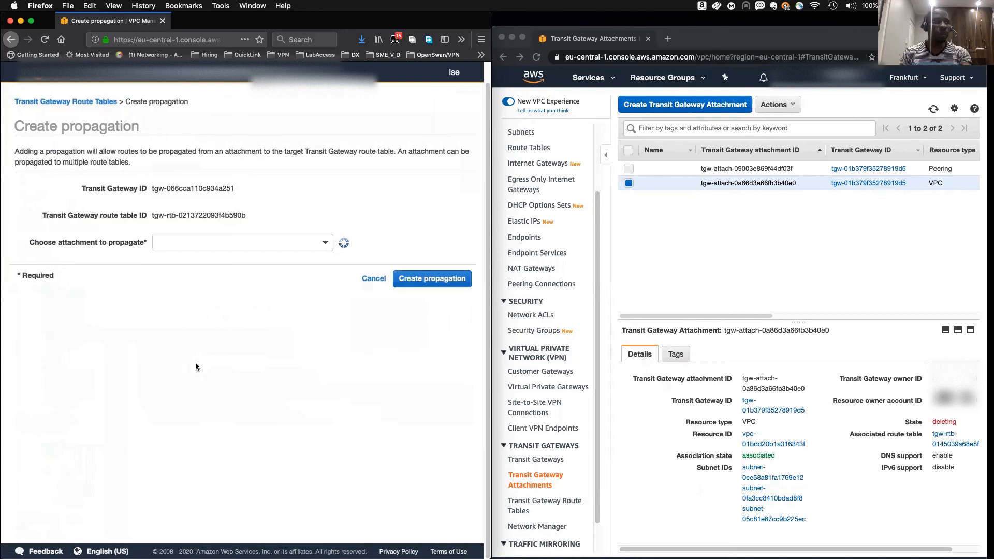
click(216, 254)
click(267, 325)
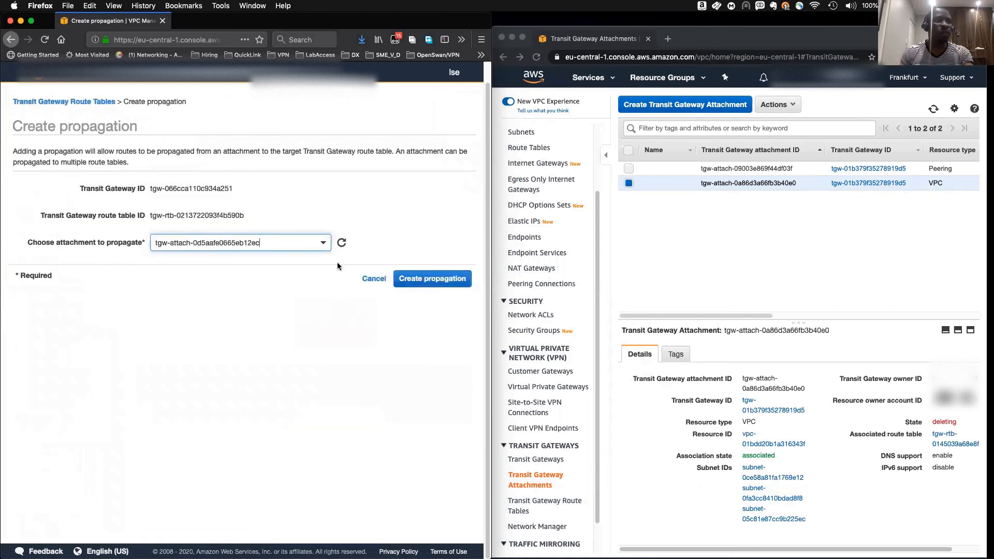
click(425, 280)
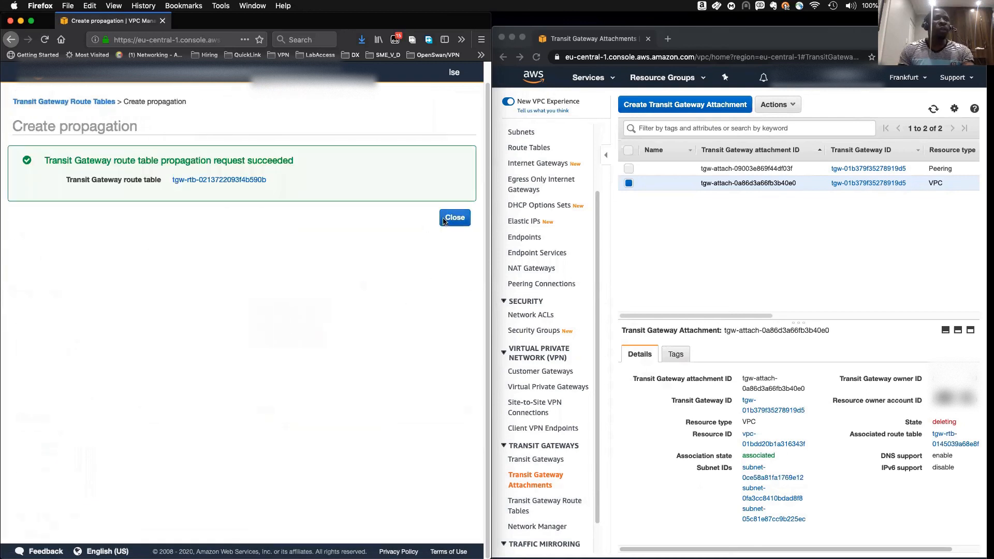
click(443, 221)
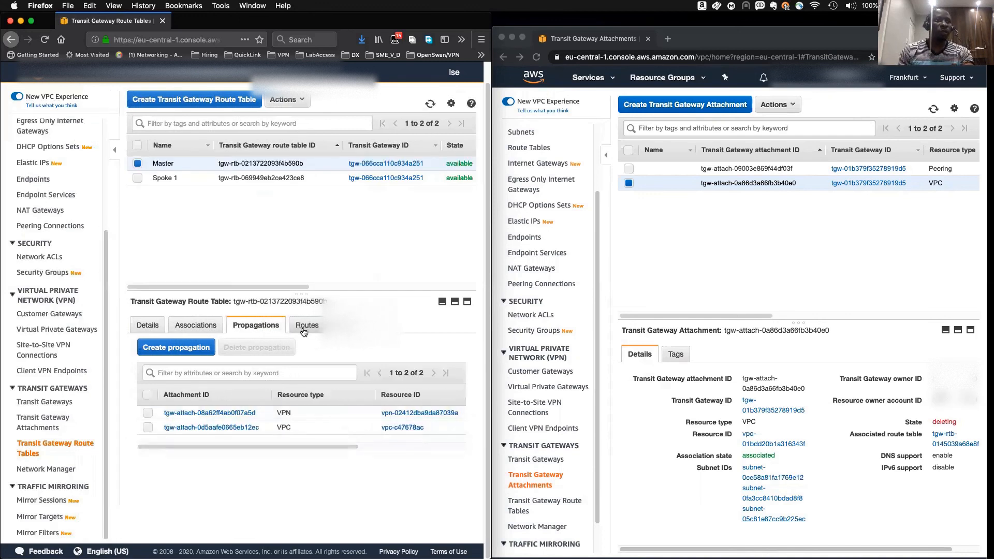
Review the routes of the Master route table and those of the Spoke 1 route table.
click(305, 326)
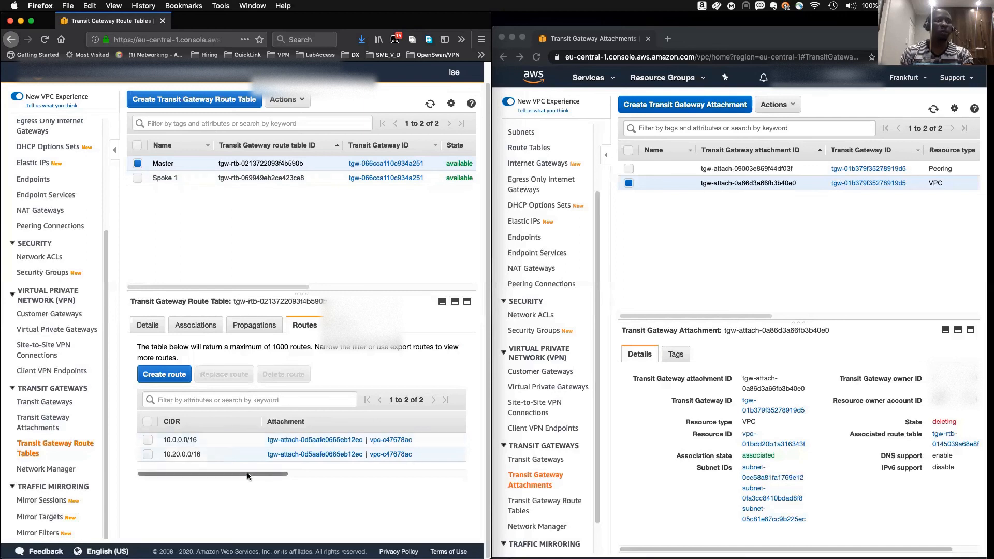
click(138, 178)
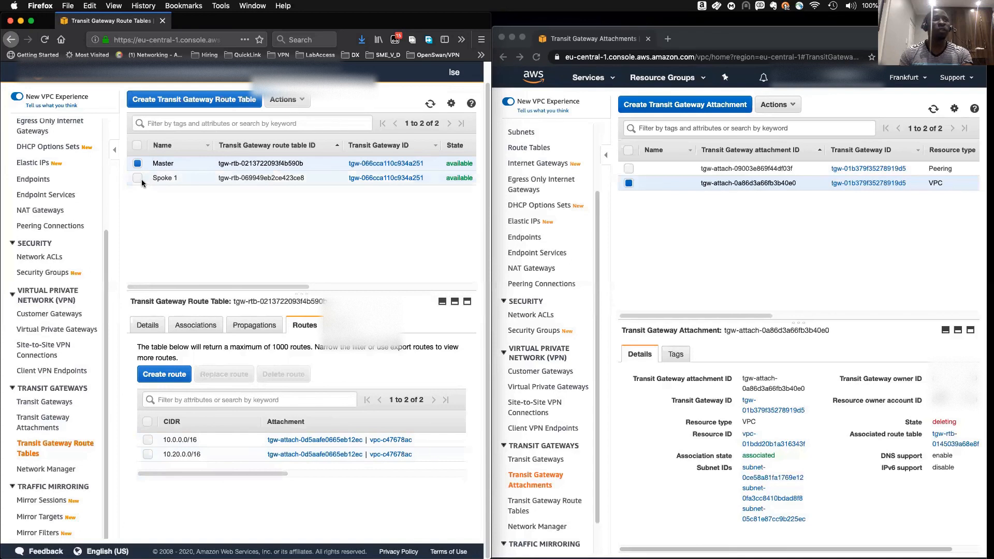
click(138, 163)
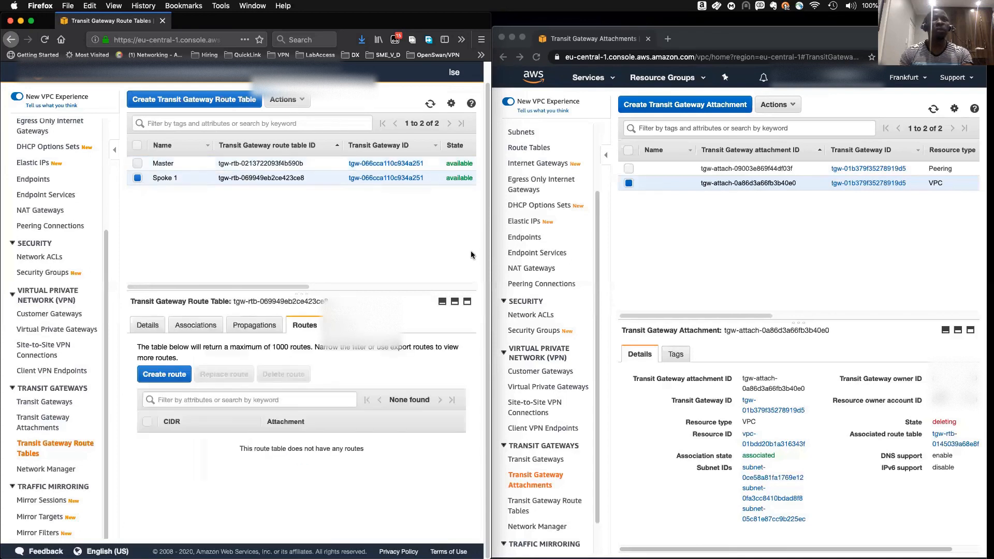
Switch to the second account's Chrome console, refresh the transit gateway attachments list and check the deleted VPC attachment's state.
drag(707, 312, 862, 314)
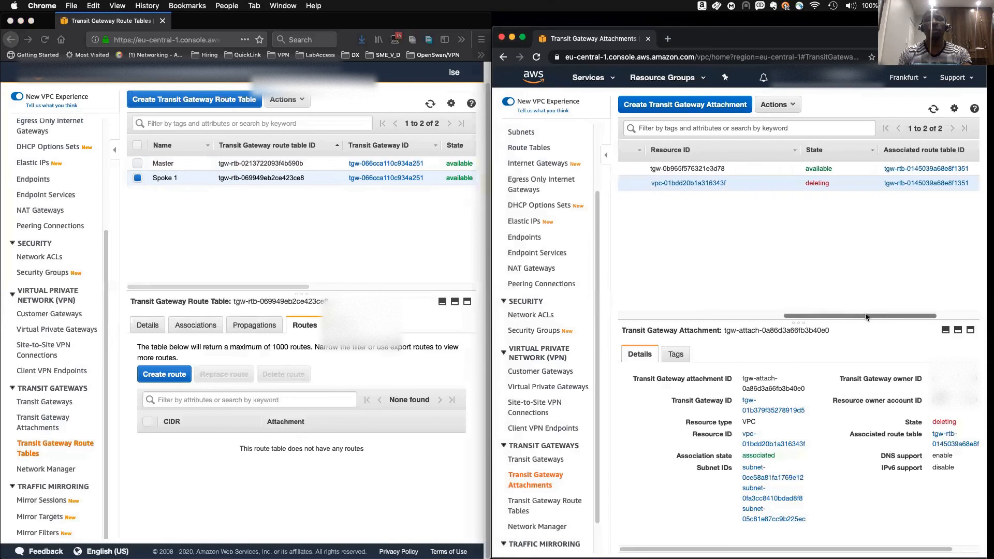
click(932, 110)
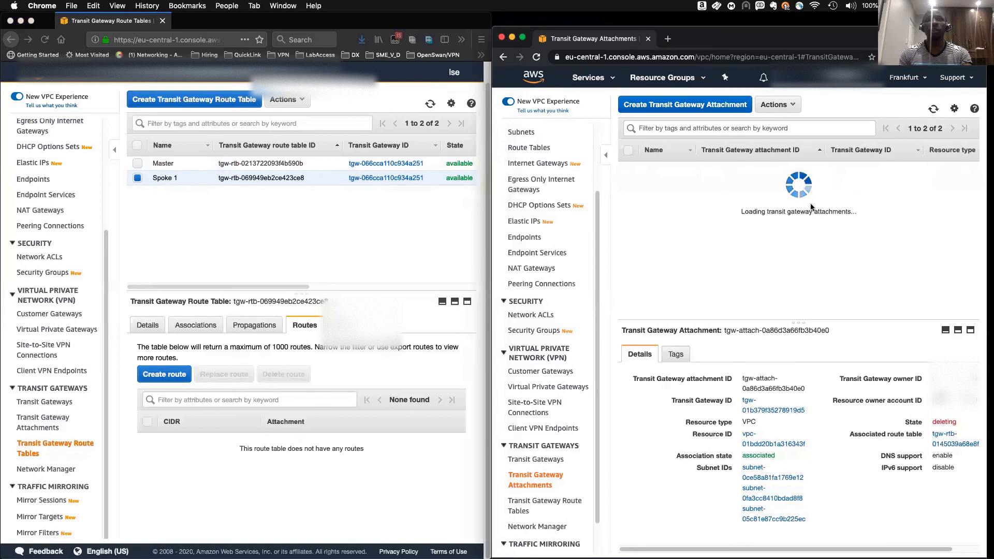
drag(753, 315, 773, 314)
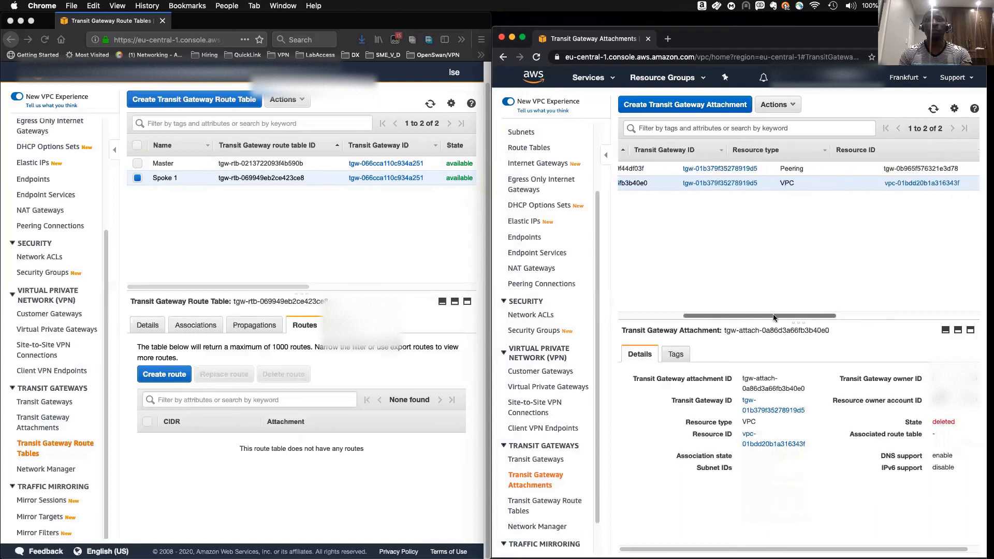
Start a new attachment to transit gateway tgw-066cca110c934a251 with the attachment name tag "Spoke Att".
click(673, 104)
click(673, 183)
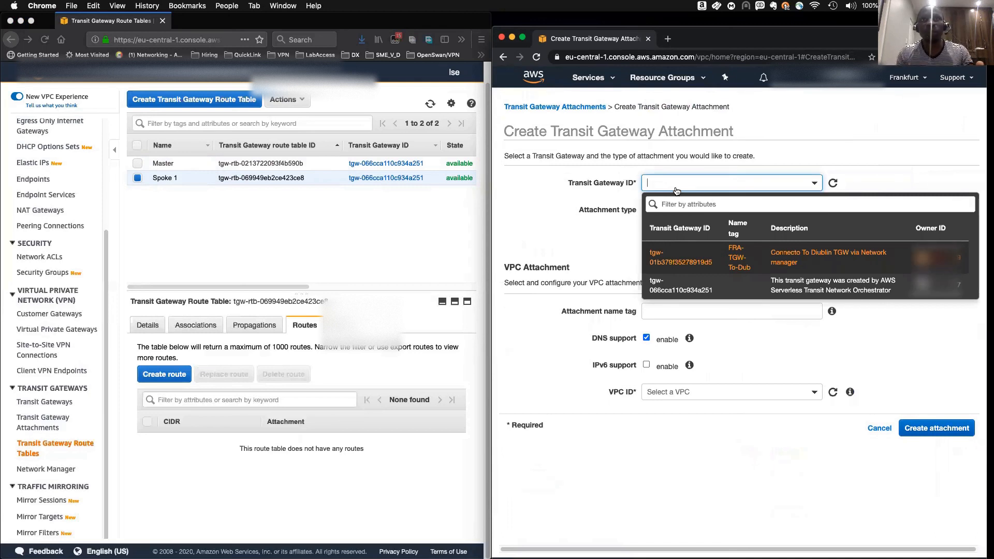
click(788, 286)
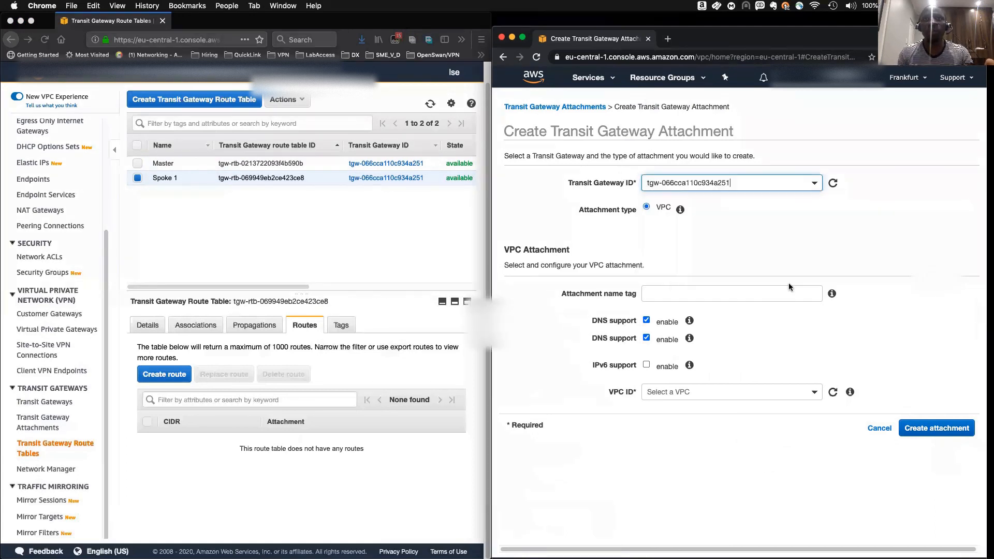
click(663, 294)
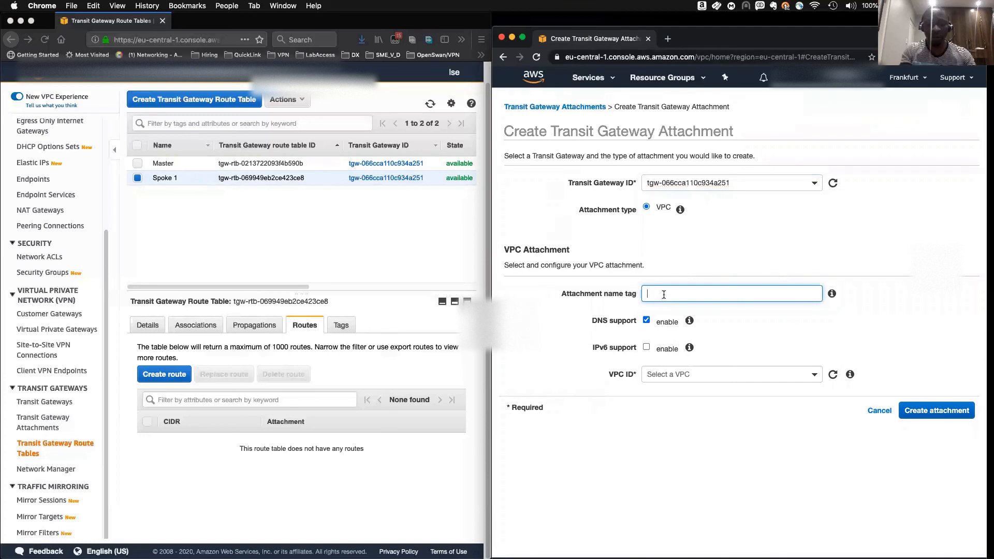
text(SPo)
key(BackSpace)
key(BackSpace)
key(BackSpace)
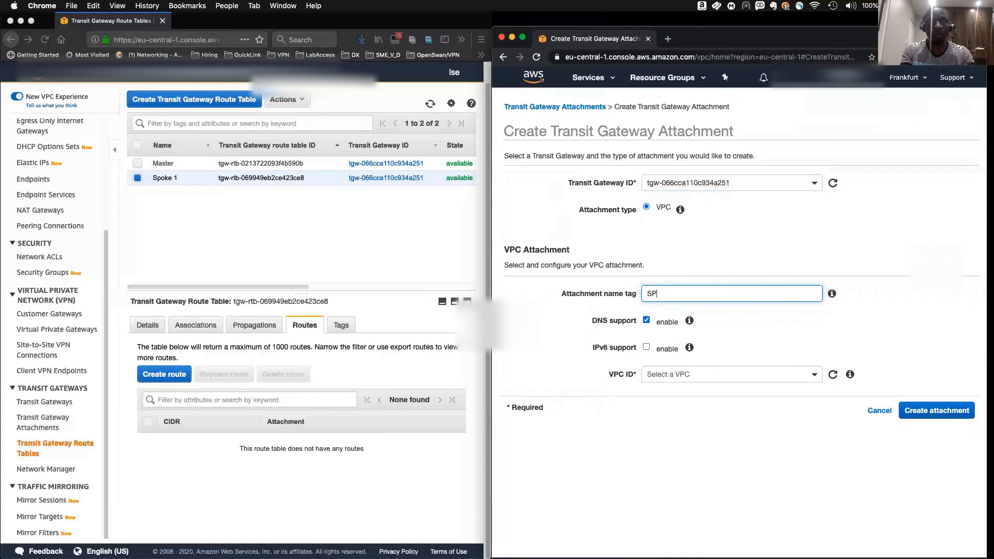
text(poke Att)
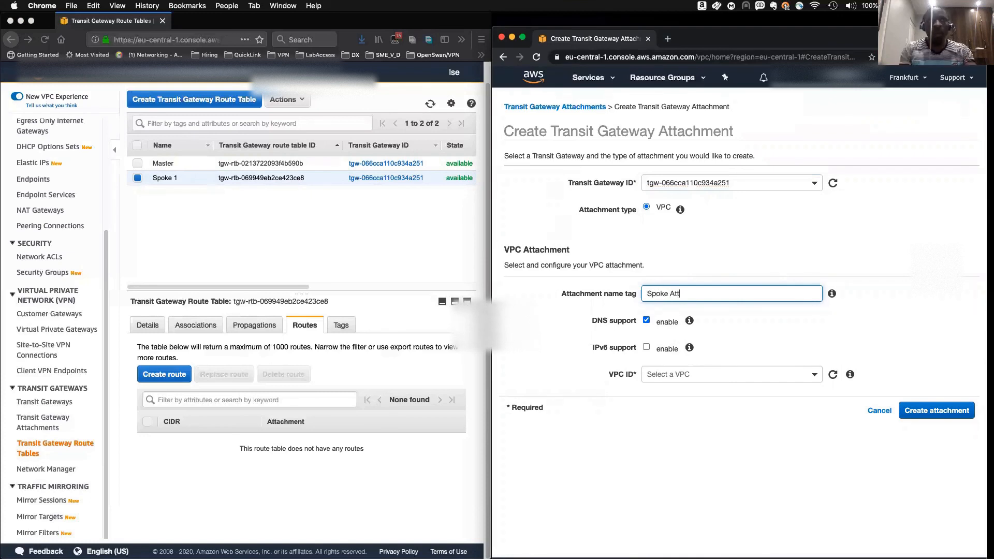
Choose the STNO-Spoke VPC with its STNO-SubA and STNO-SubB subnets and create the transit gateway attachment.
click(692, 375)
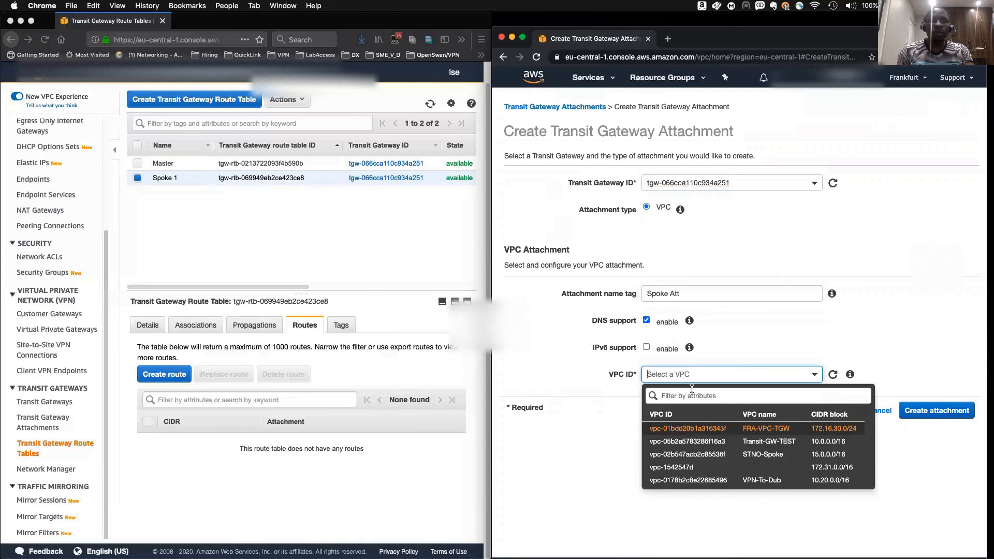
click(698, 455)
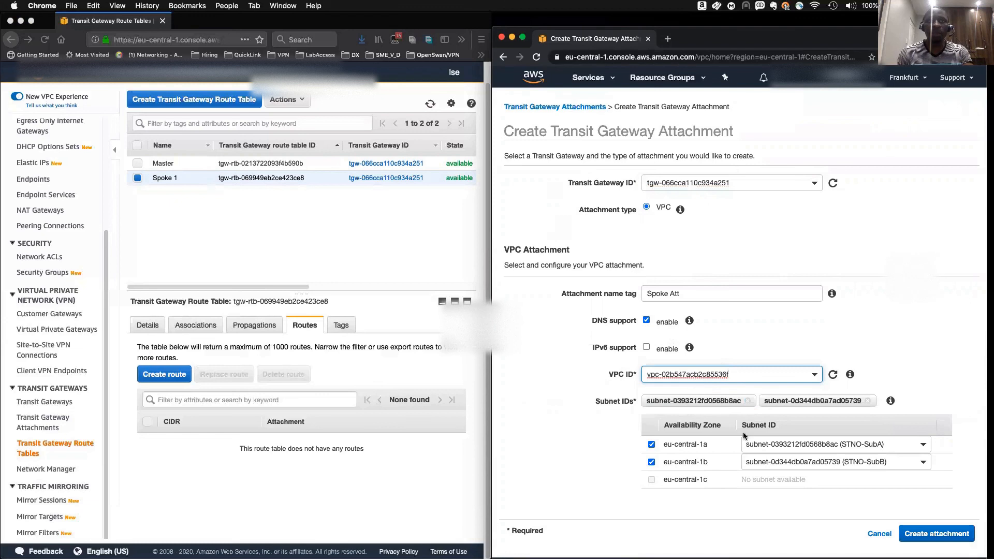
click(820, 445)
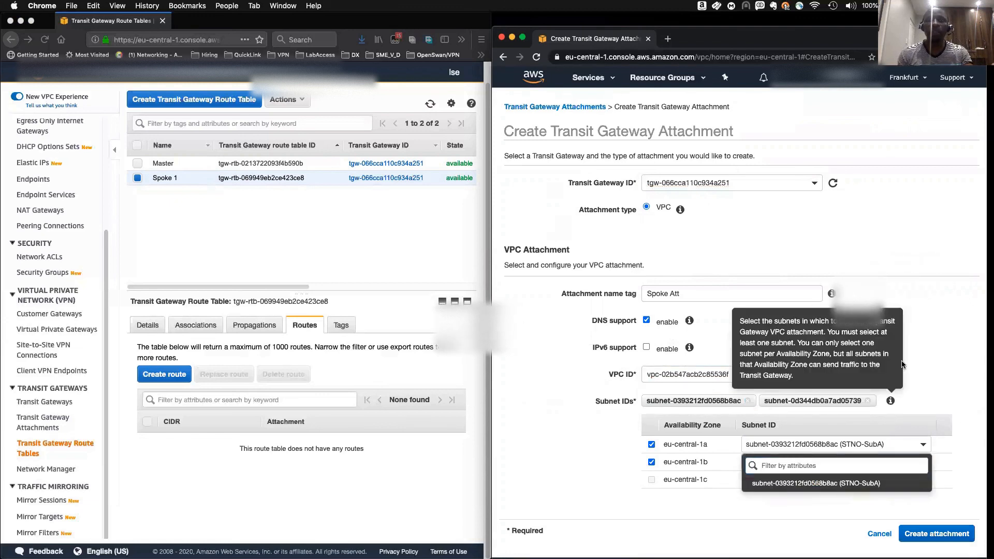
click(909, 379)
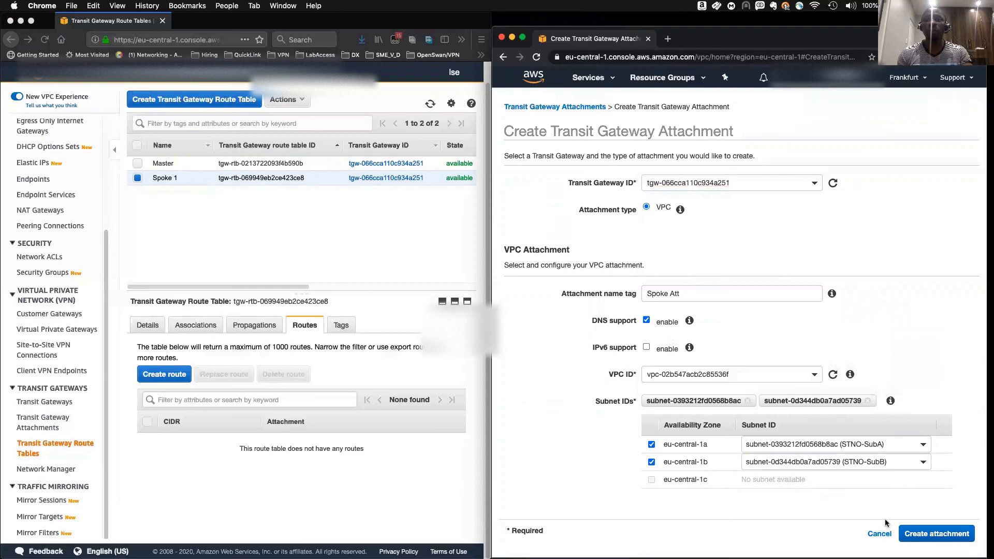
click(937, 533)
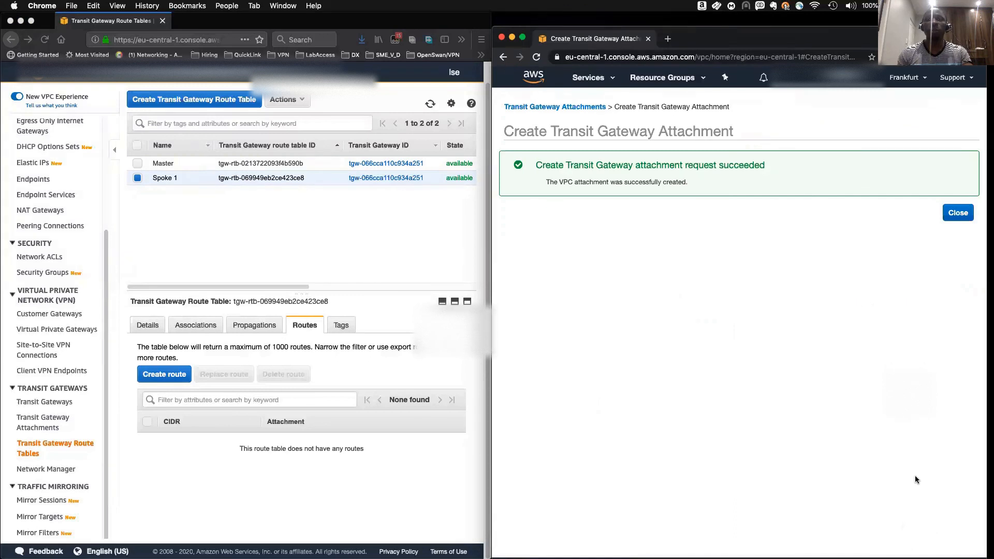
click(957, 212)
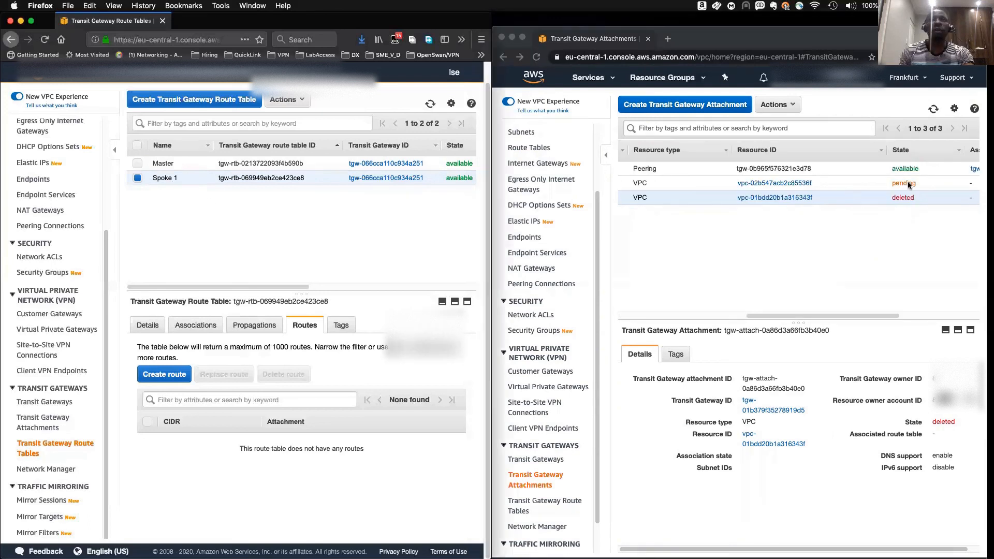
Switch to the first account's Firefox console and review the Master table's routes and the Spoke 1 table's routes, propagations and associations.
click(137, 164)
click(137, 178)
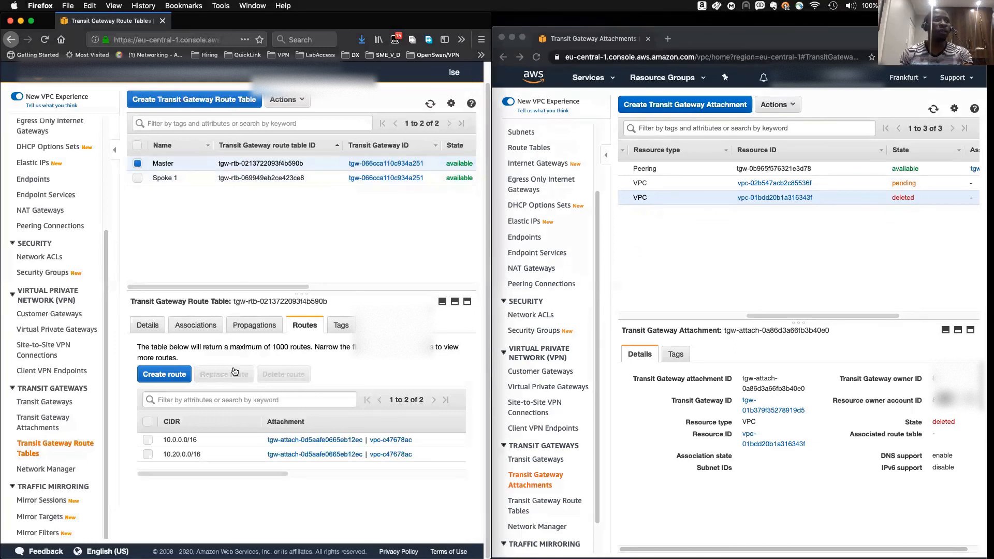
click(137, 178)
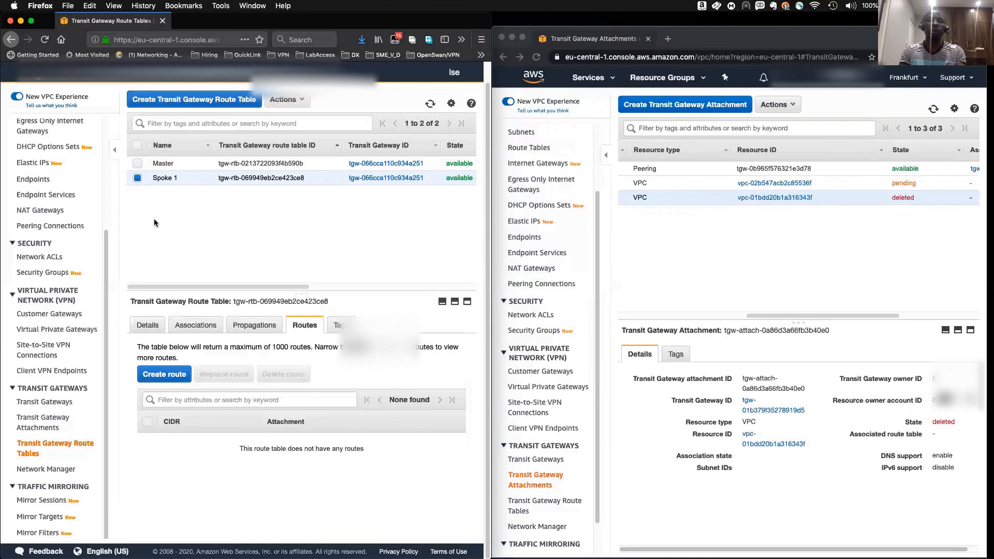
click(250, 332)
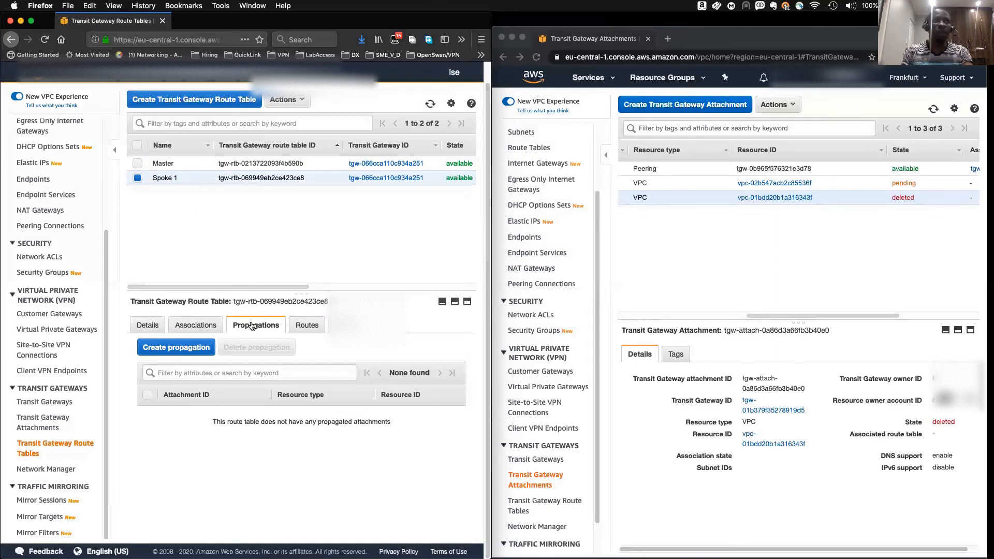
click(198, 331)
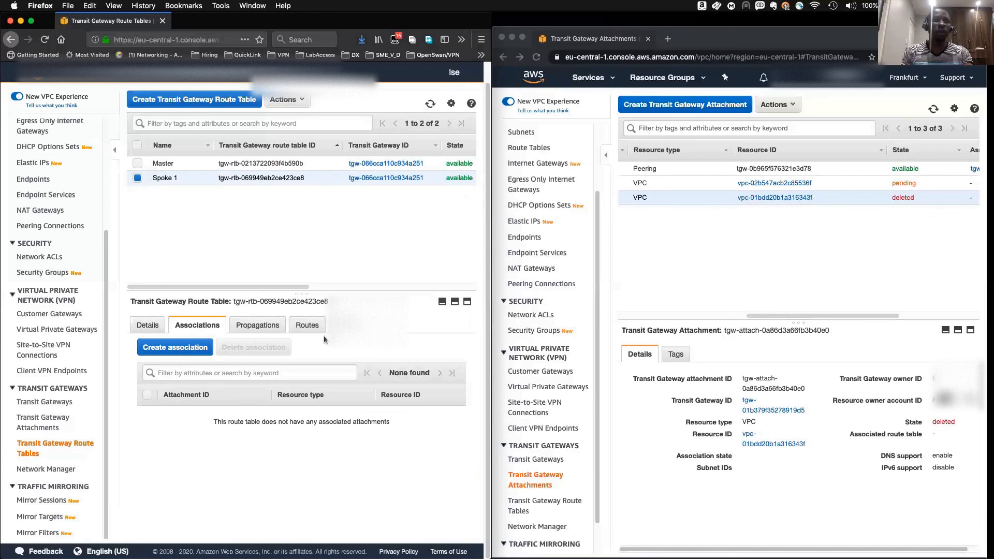
Create a propagation from the VPC attachment tgw-attach-0d5aafe0665eb12ec to the Spoke 1 route table.
click(252, 329)
click(201, 356)
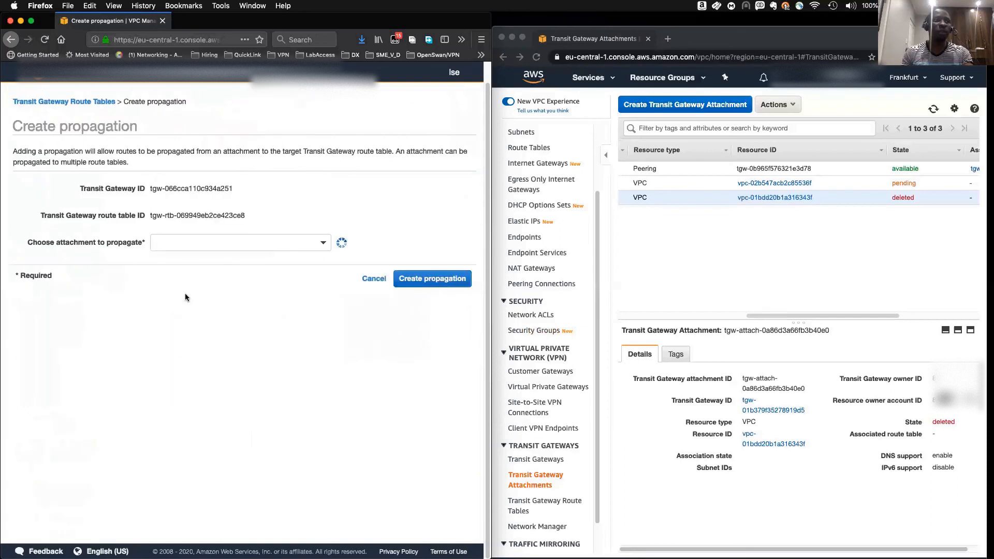
click(210, 242)
scroll(222, 296, right, 1)
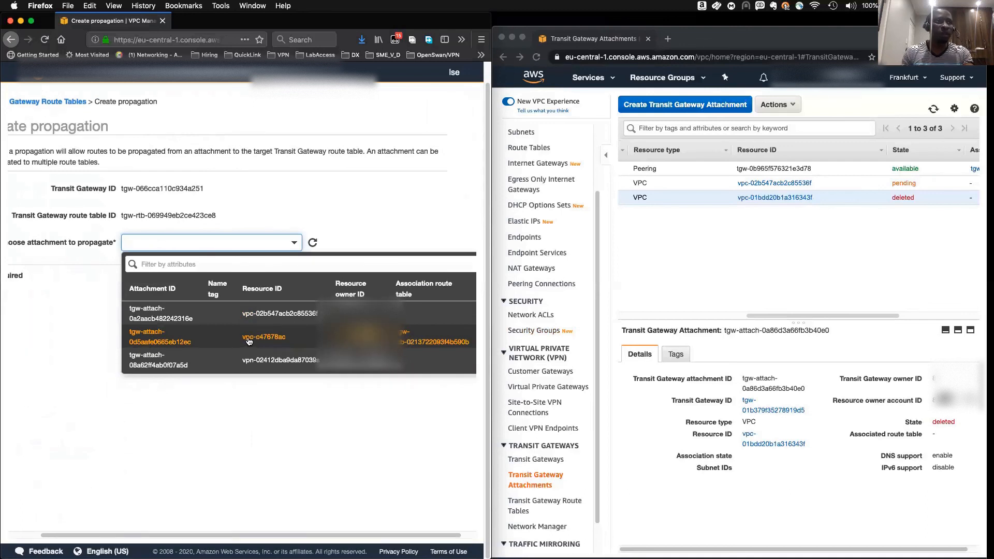
click(249, 337)
click(428, 280)
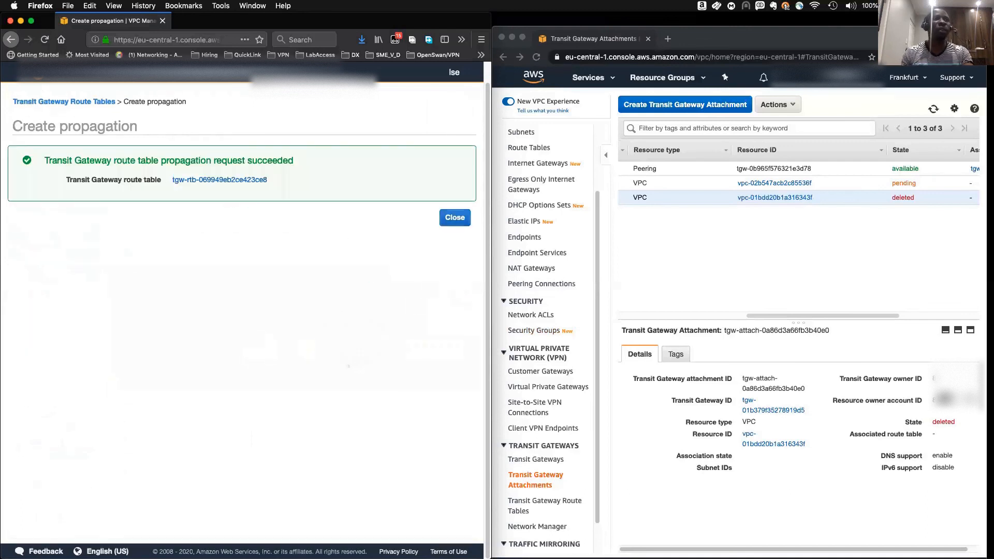
click(454, 218)
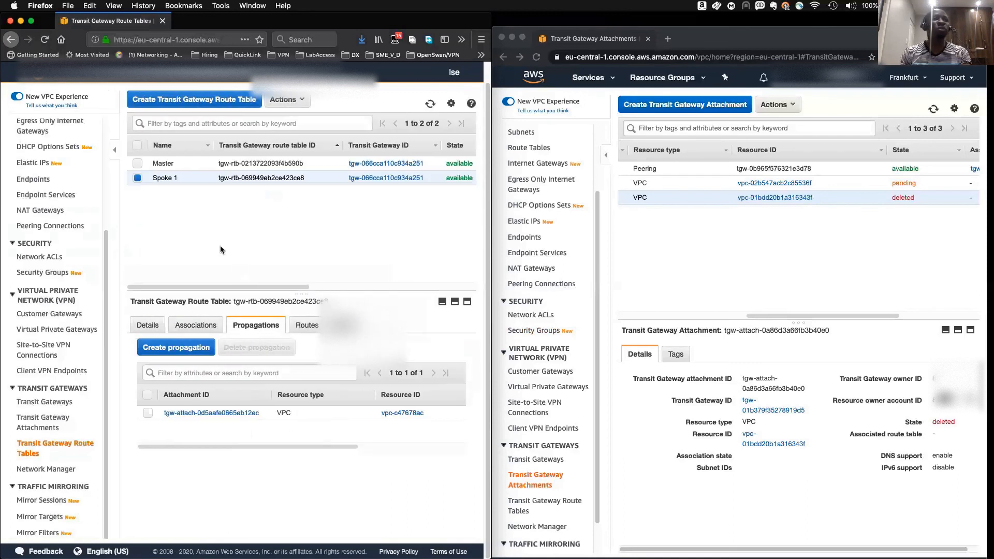
Review the Spoke 1 route table's routes, then refresh the second account's attachments list in Chrome and check the Spoke Att attachment's ID.
click(306, 325)
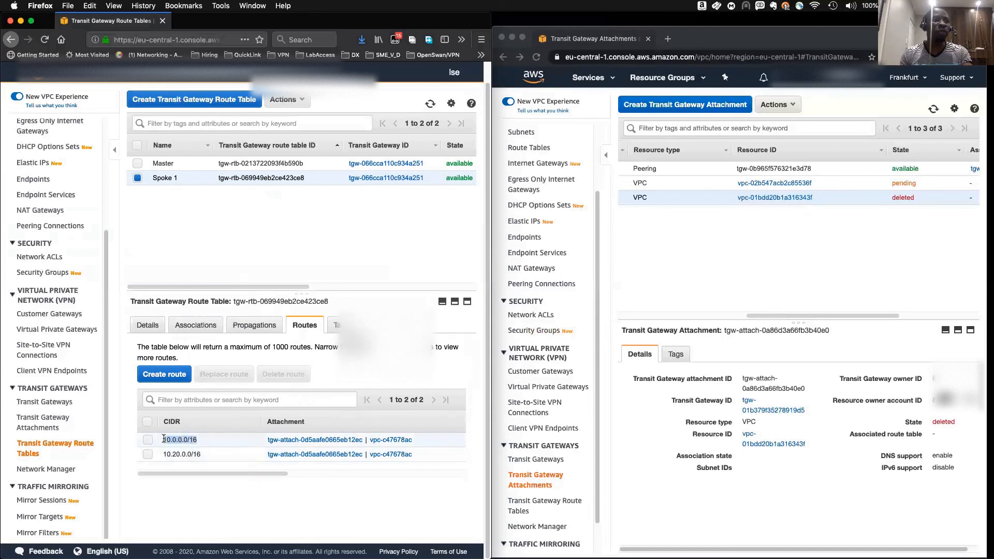
click(174, 439)
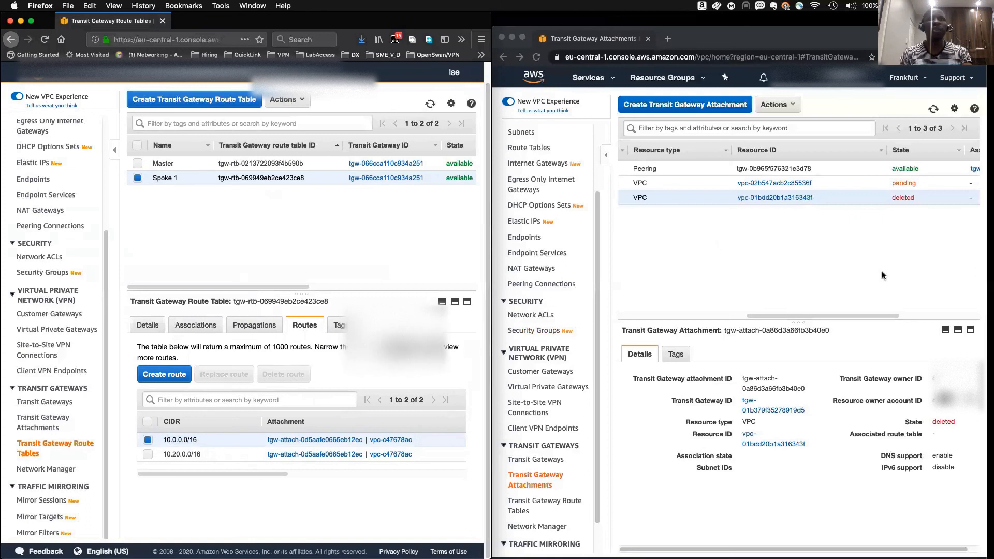
click(936, 108)
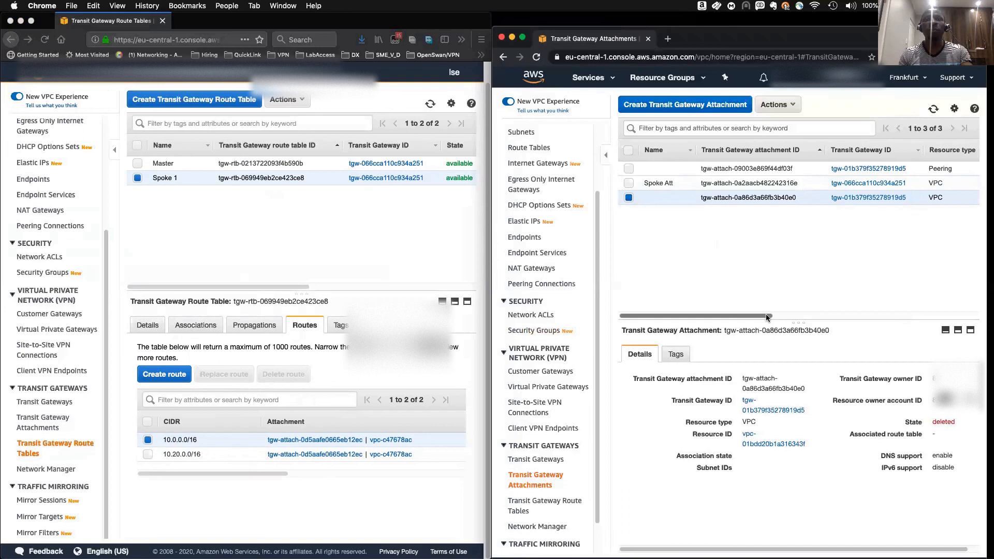
drag(757, 315, 719, 322)
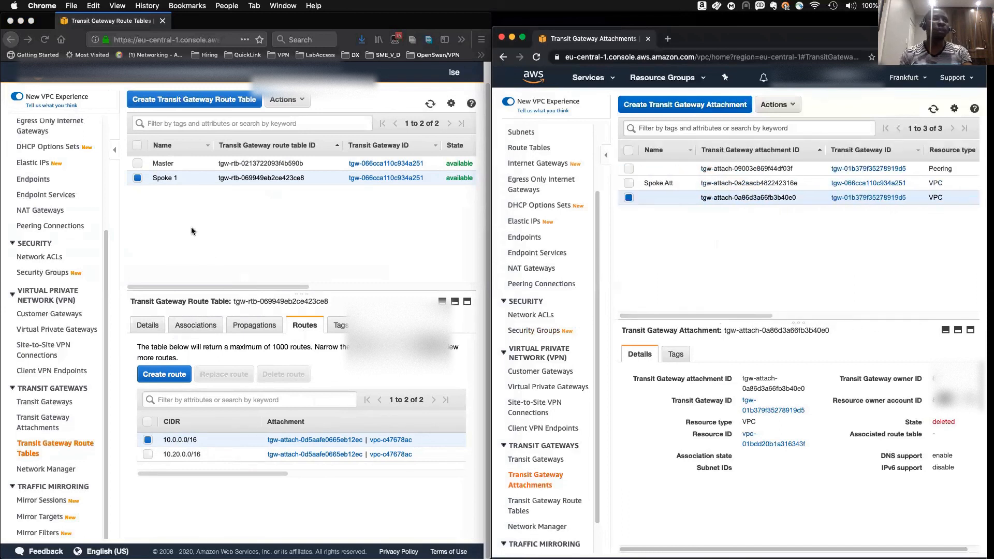
Back in the first account's Firefox console, associate the Spoke VPC attachment tgw-attach-0a2aacb482242316e with the Spoke 1 route table.
click(206, 245)
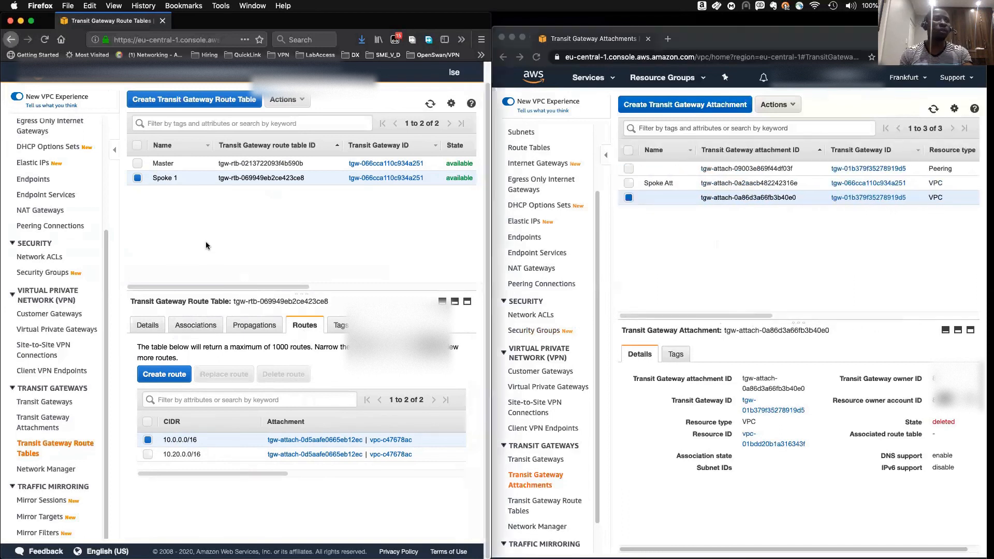
click(192, 326)
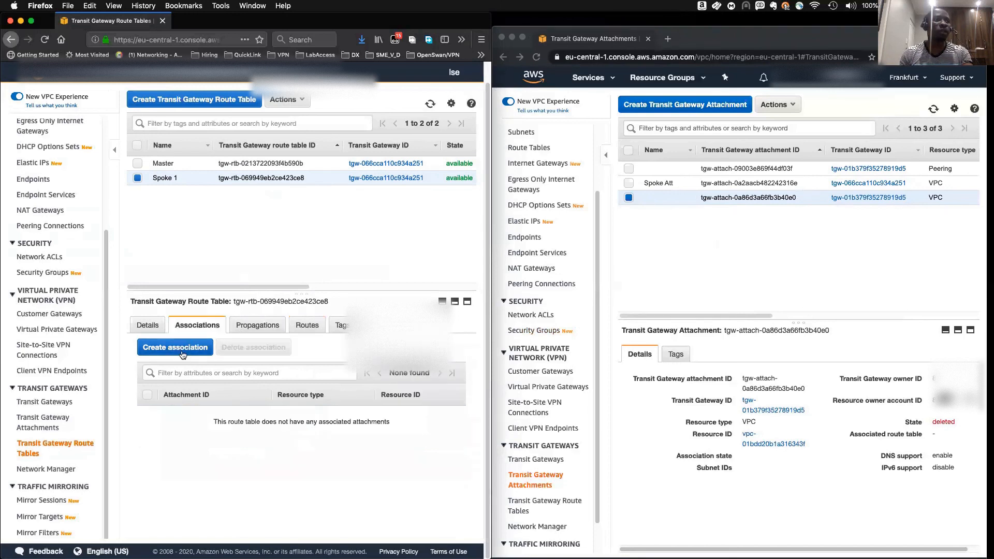
click(182, 349)
click(187, 243)
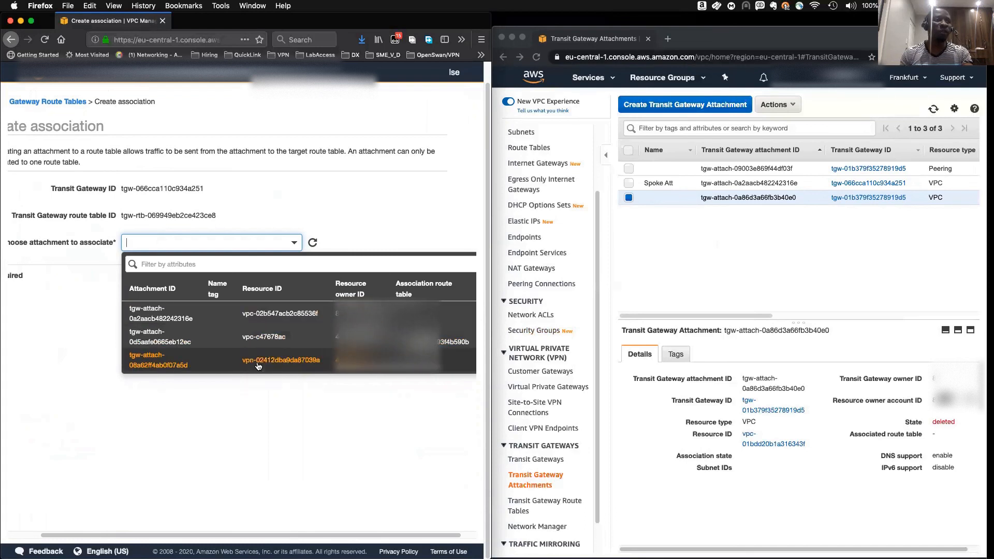
click(249, 317)
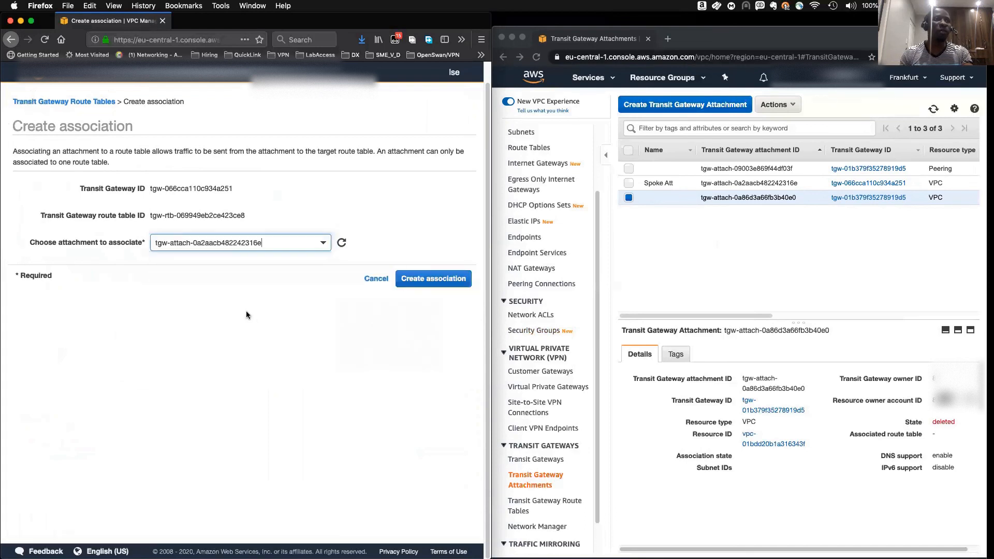
click(408, 278)
click(459, 218)
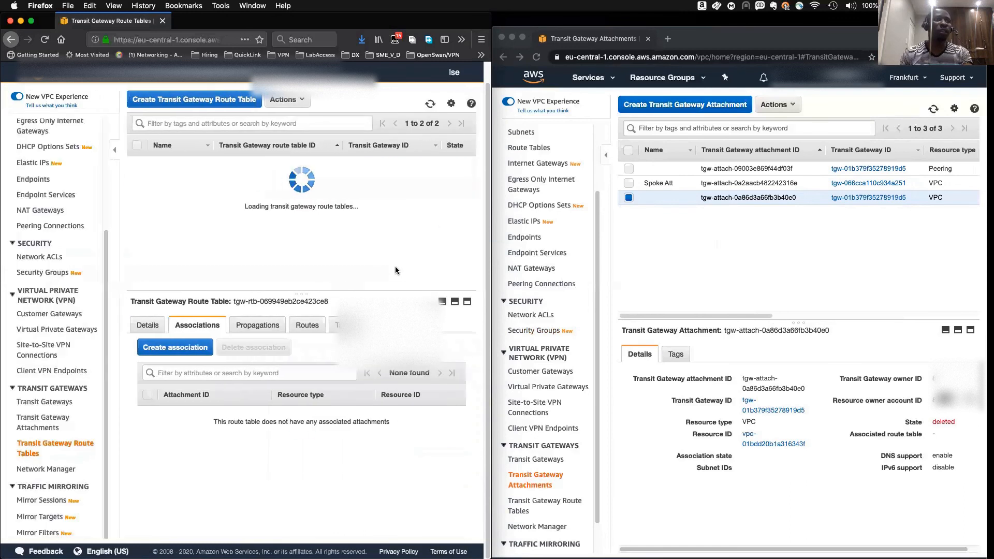
Create a propagation from the Spoke VPC attachment tgw-attach-0a2aacb482242316e to the Spoke 1 route table.
click(256, 326)
click(198, 347)
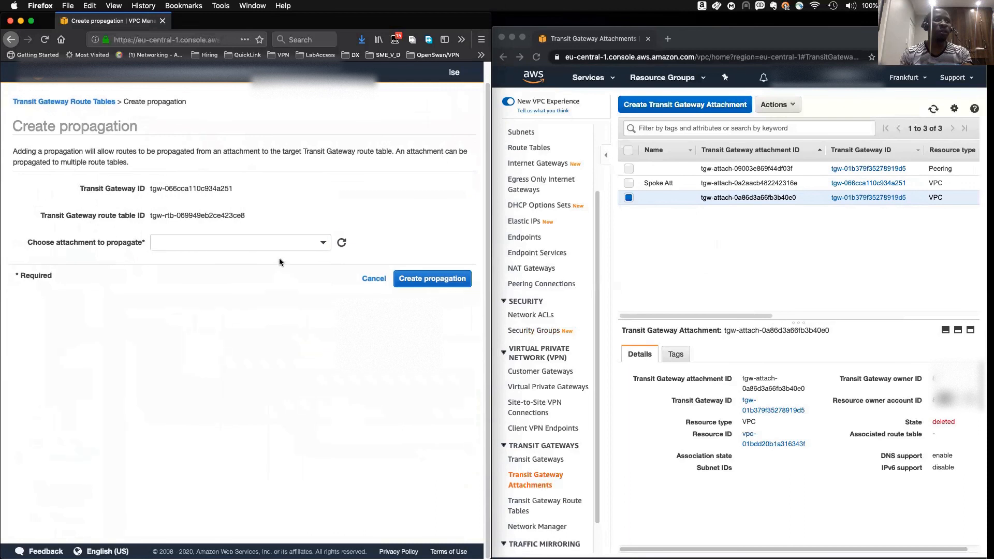
click(278, 243)
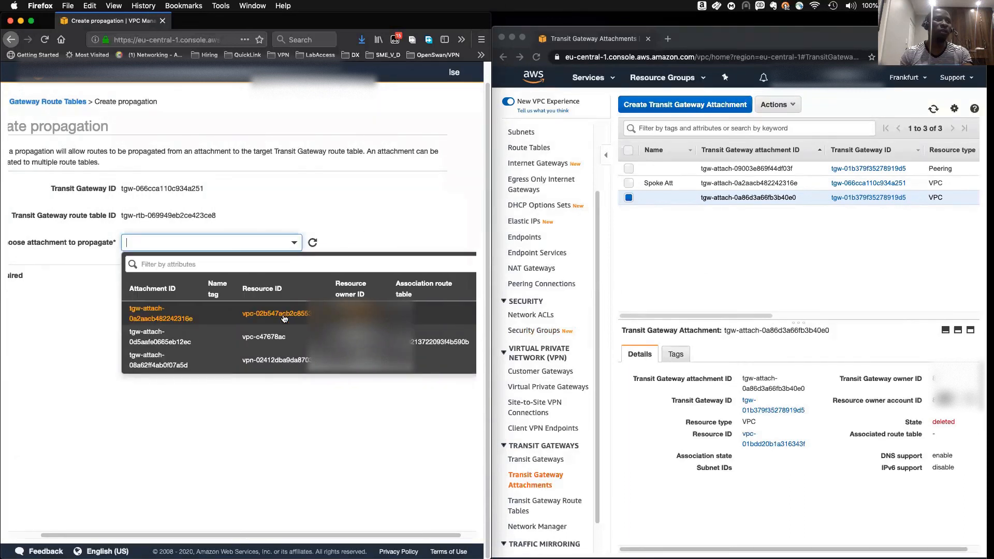
click(274, 313)
click(422, 280)
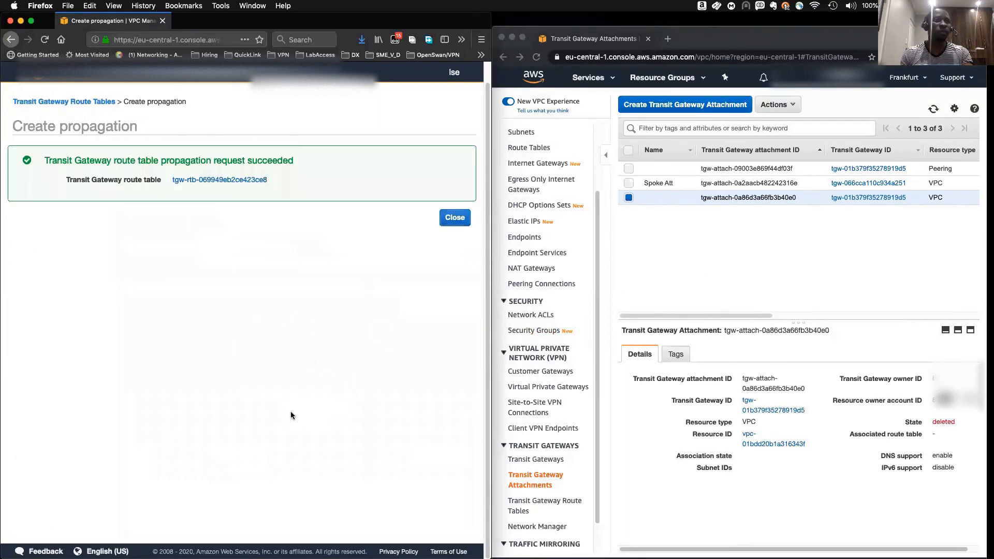
click(448, 226)
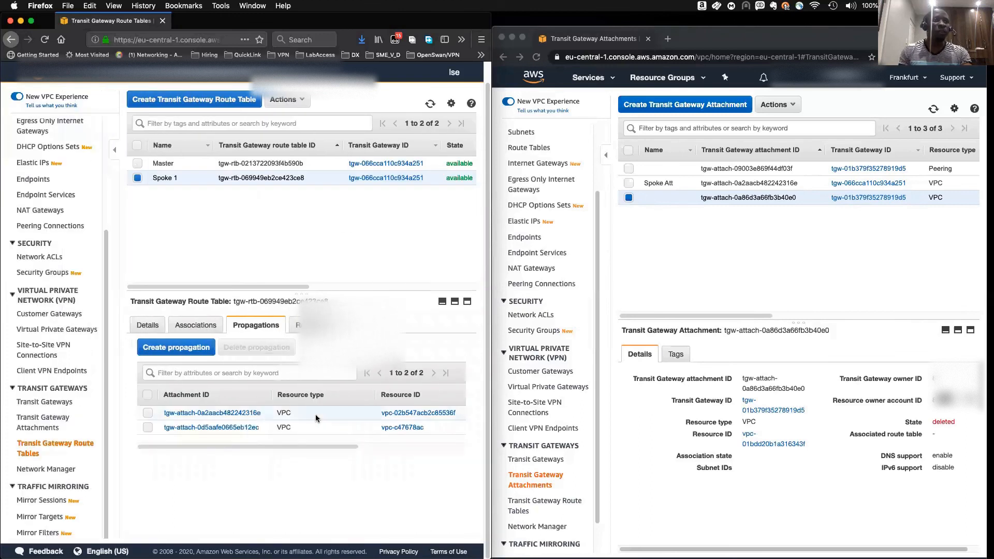
Examine the 15.0.0.0/16 route in the Spoke 1 route table and compare with the Master route table's routes.
click(304, 324)
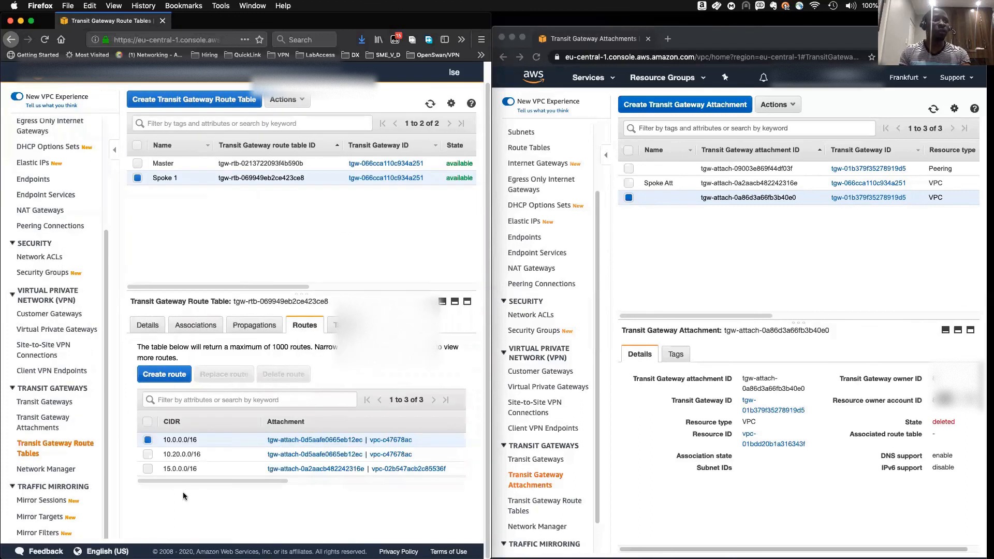
click(166, 468)
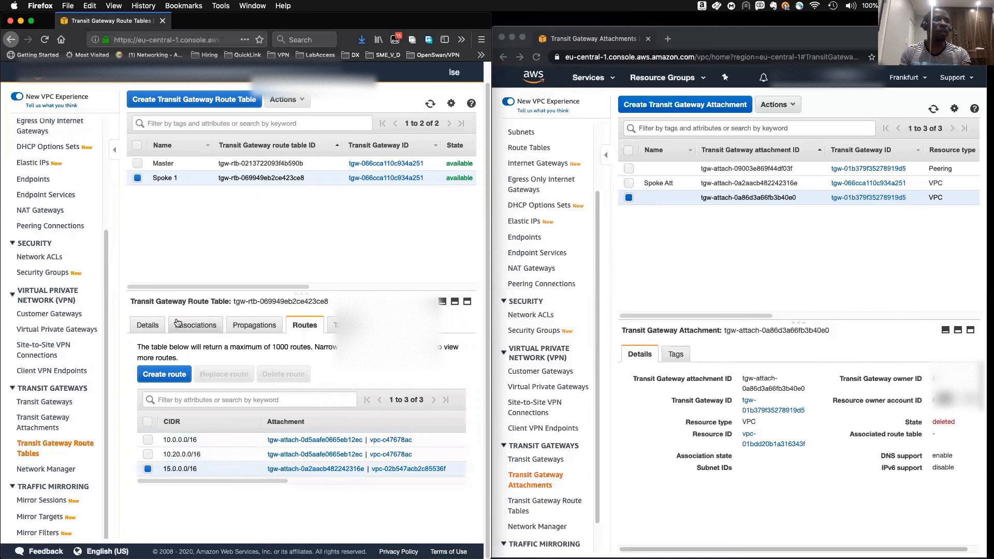
click(137, 164)
click(137, 179)
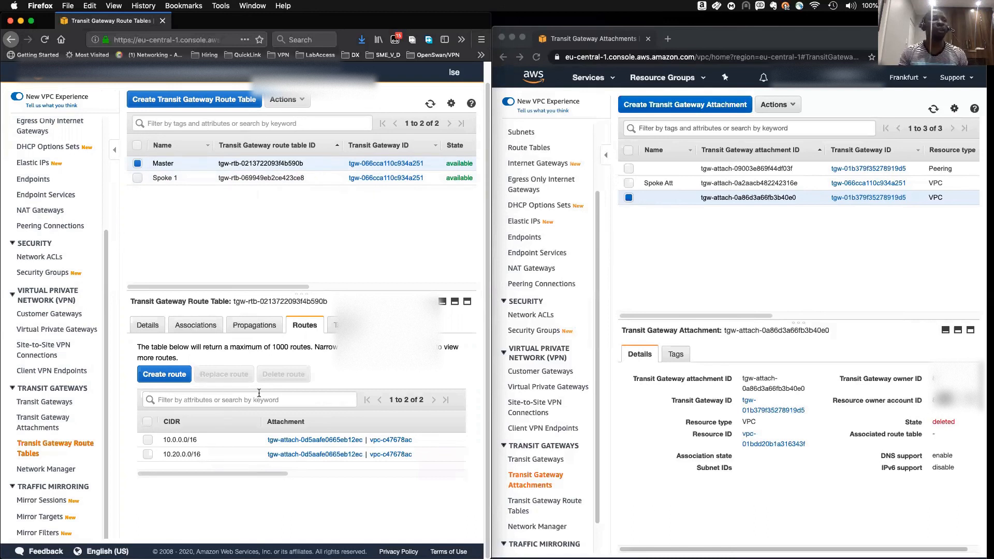
Create a propagation from the Spoke VPC attachment tgw-attach-0a2aacb482242316e to the Master route table.
click(249, 328)
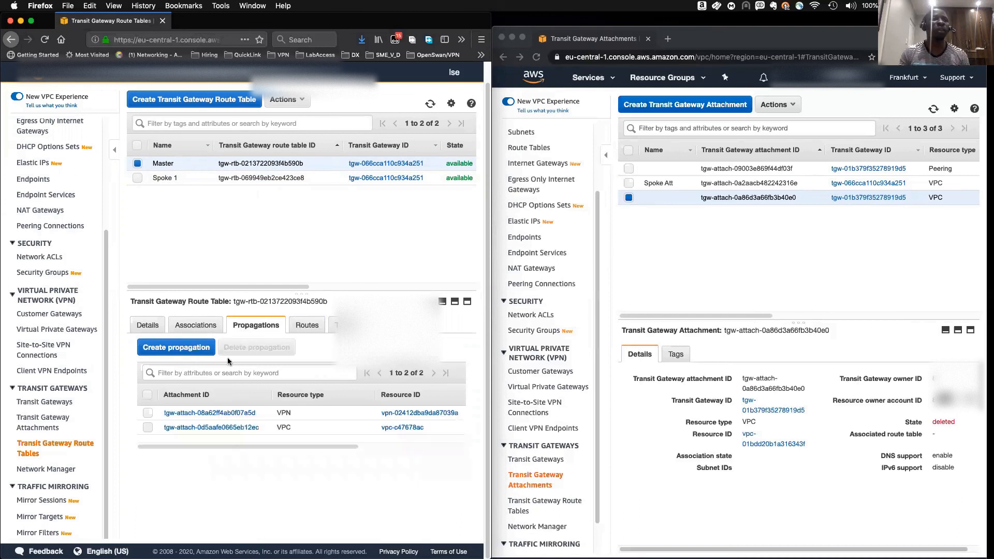
click(180, 348)
click(210, 244)
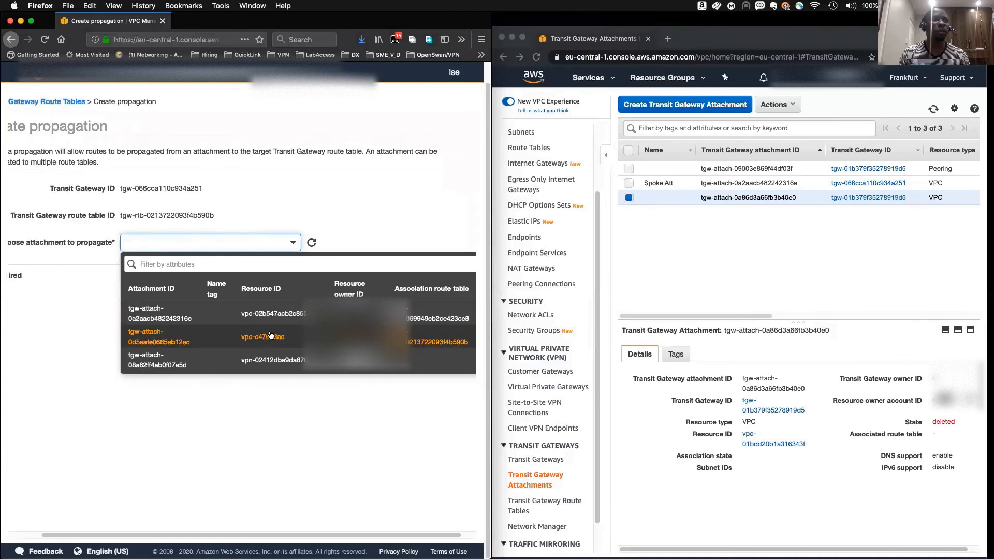
click(270, 335)
click(416, 283)
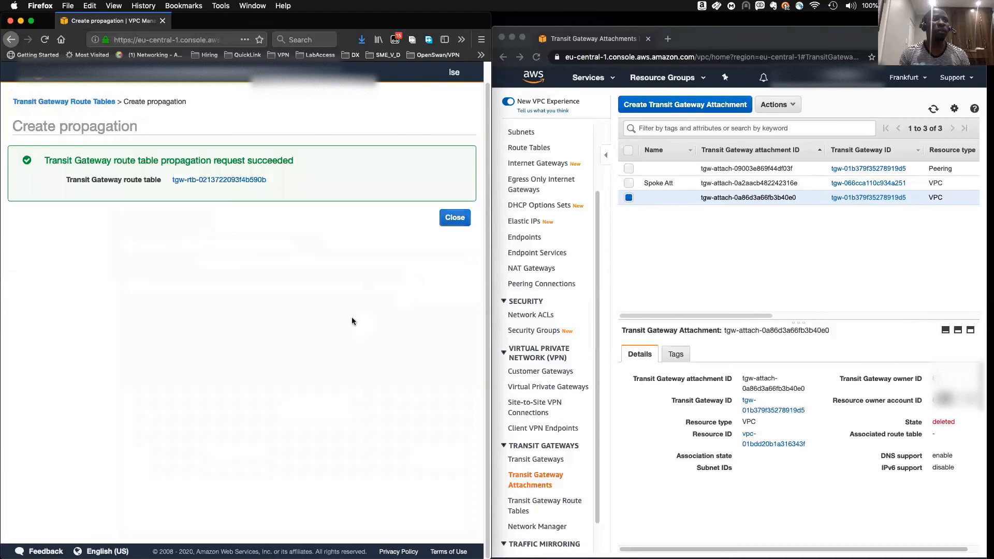
click(453, 222)
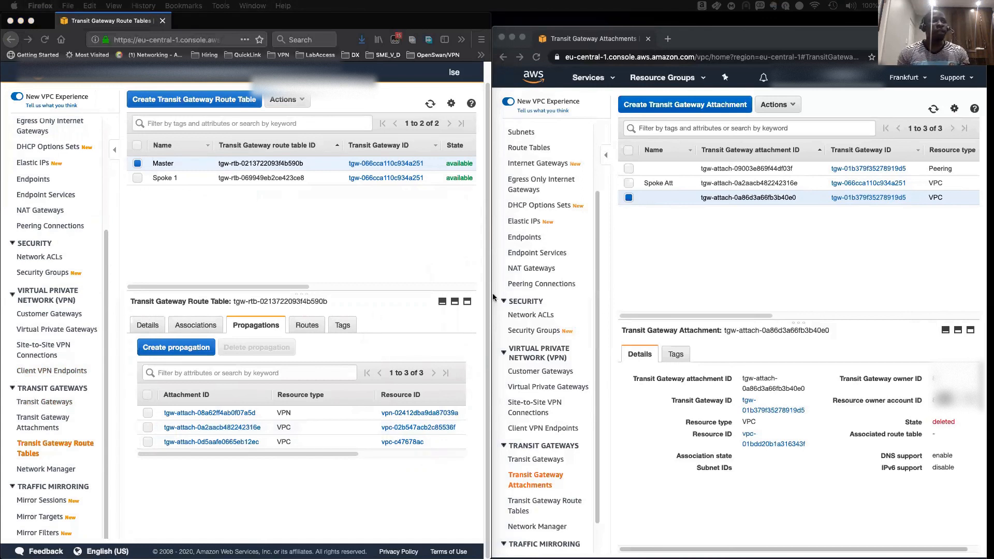
Create a NAT gateway in the Internet VPN-VPCA subnet (subnet-090fda2f9a61bbcd1) with Elastic IP allocation eipalloc-05beb826ffea5ad8e.
click(342, 236)
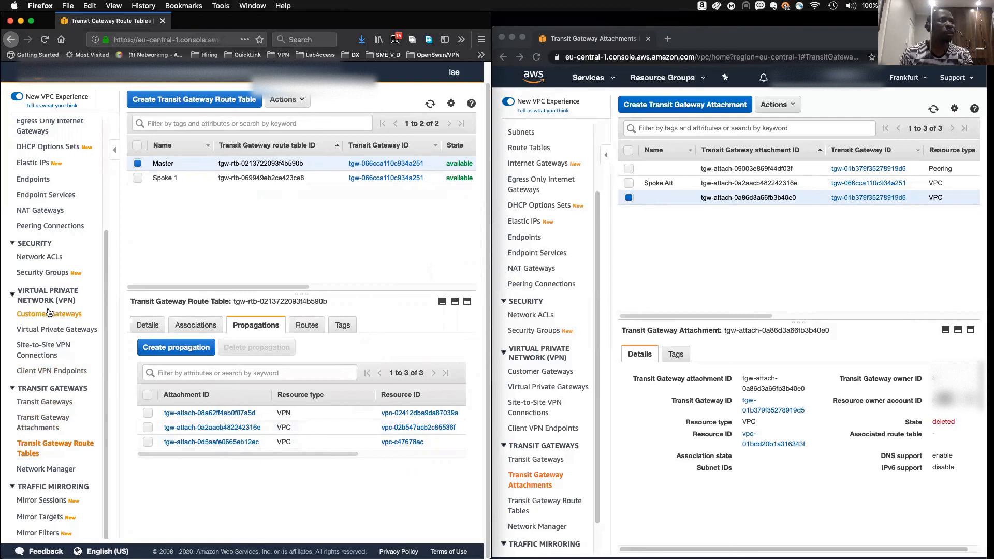
scroll(49, 326, up, 3)
scroll(49, 331, up, 2)
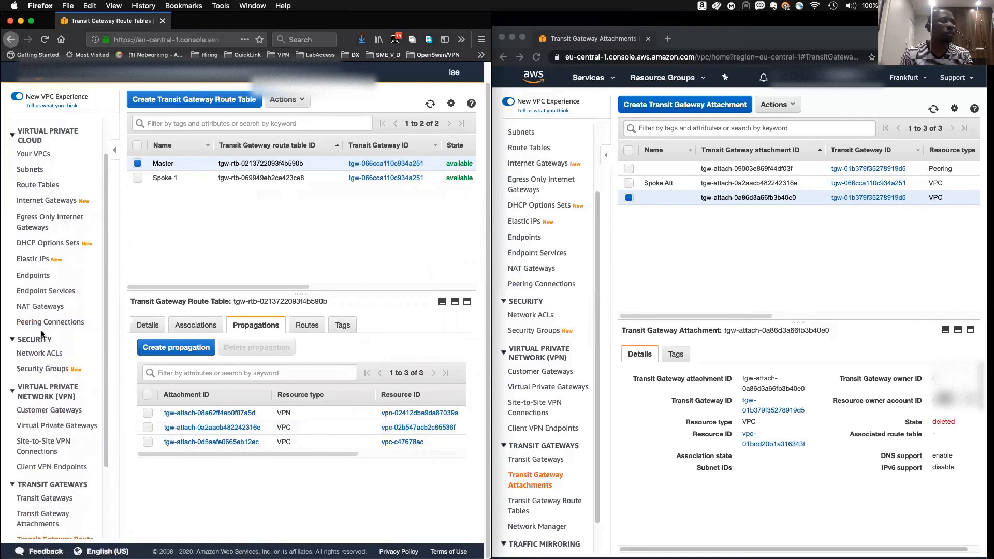
click(29, 306)
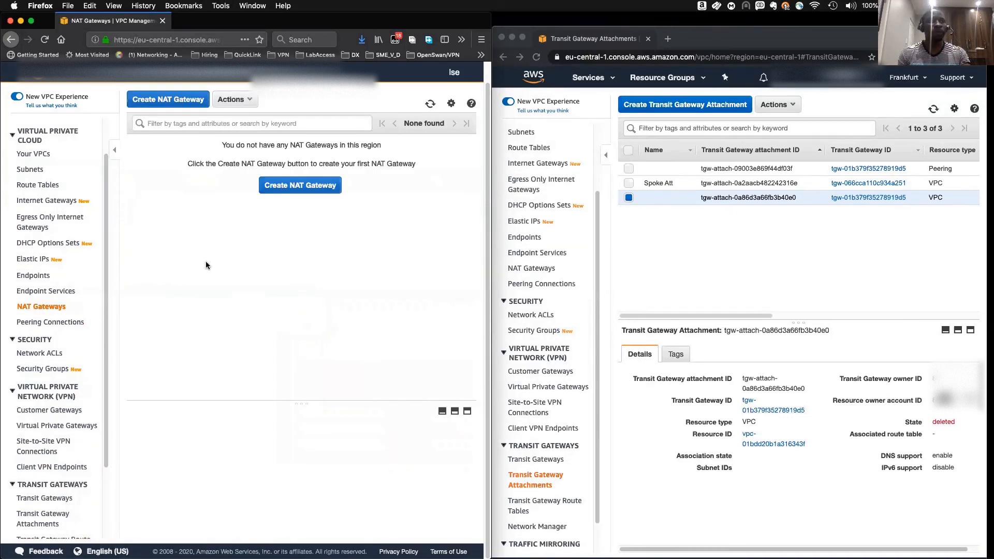
click(305, 186)
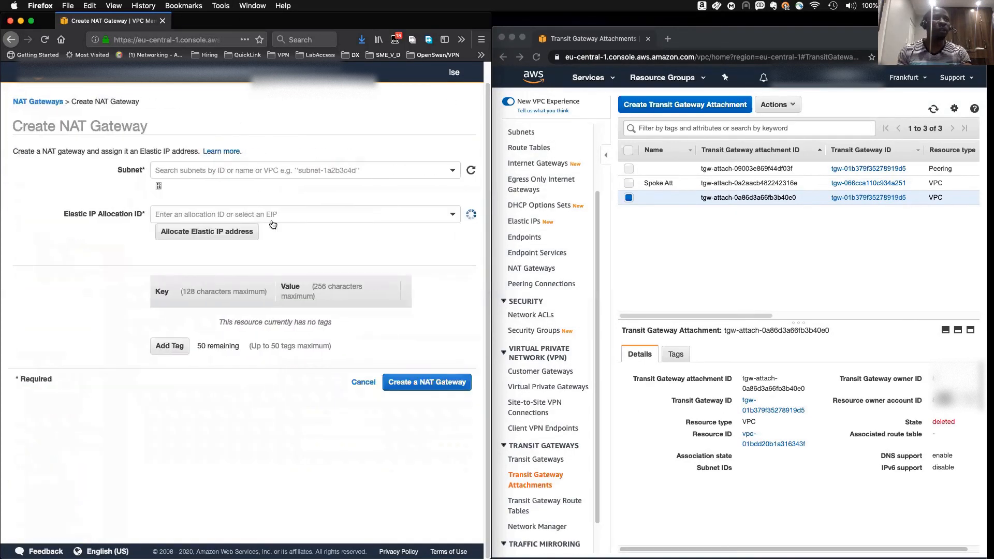
click(178, 165)
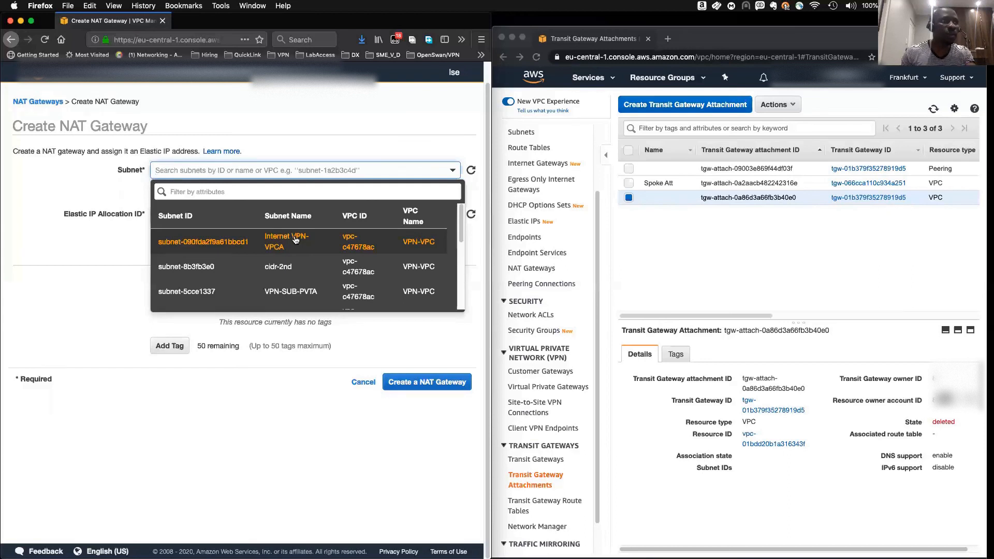
click(296, 239)
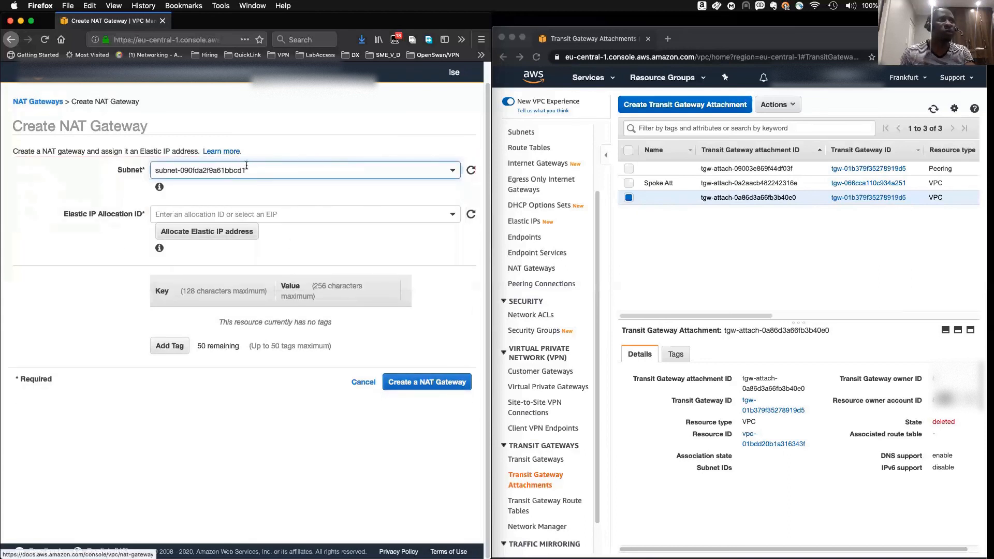
click(224, 215)
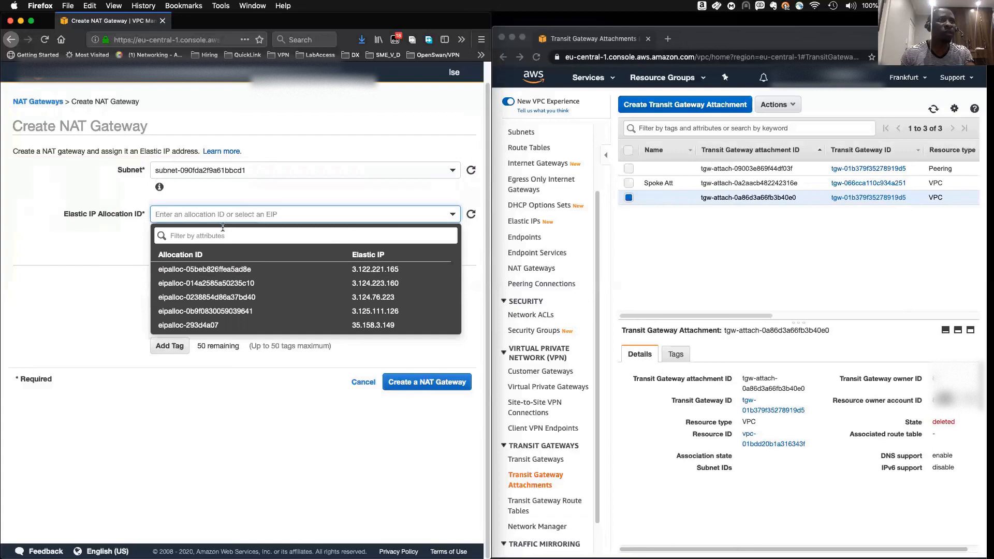
click(206, 270)
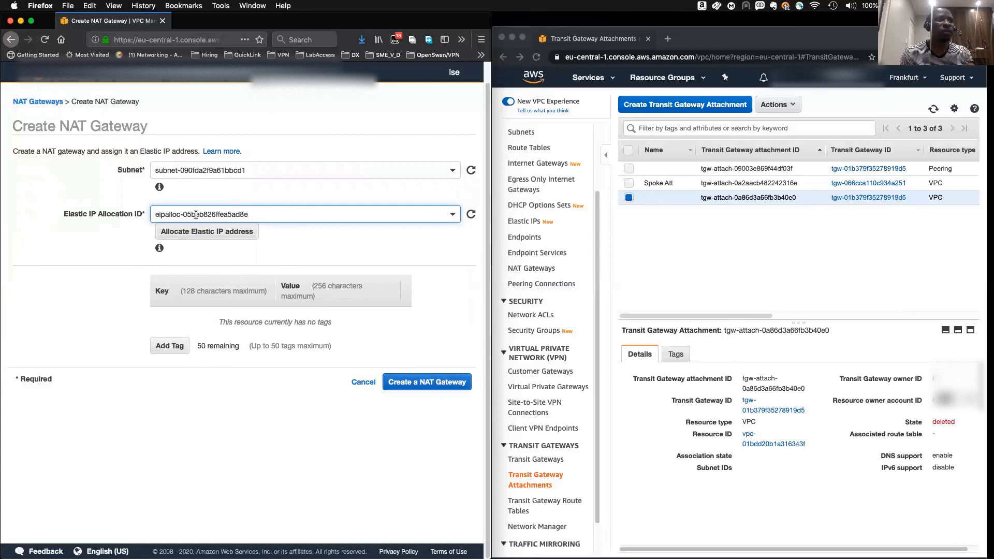
click(423, 383)
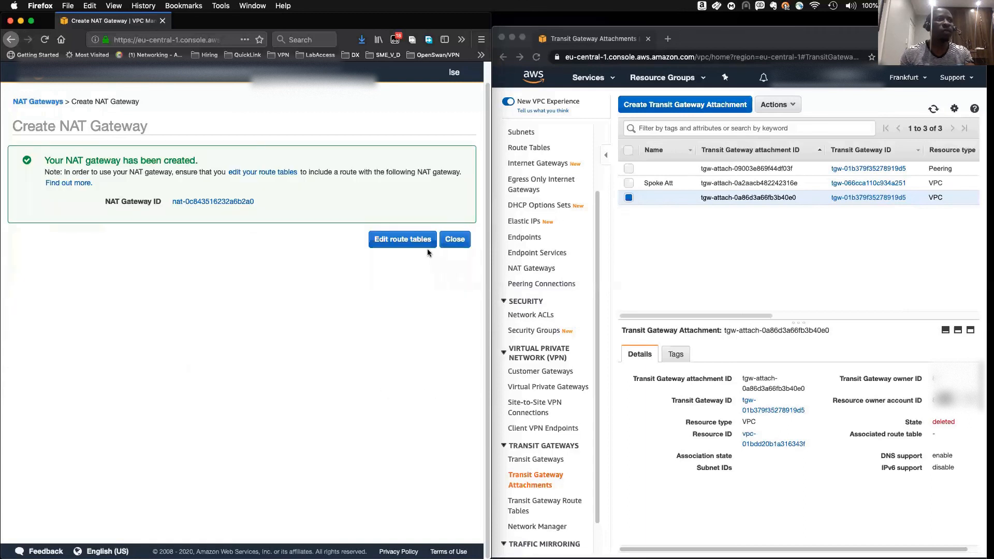
click(455, 240)
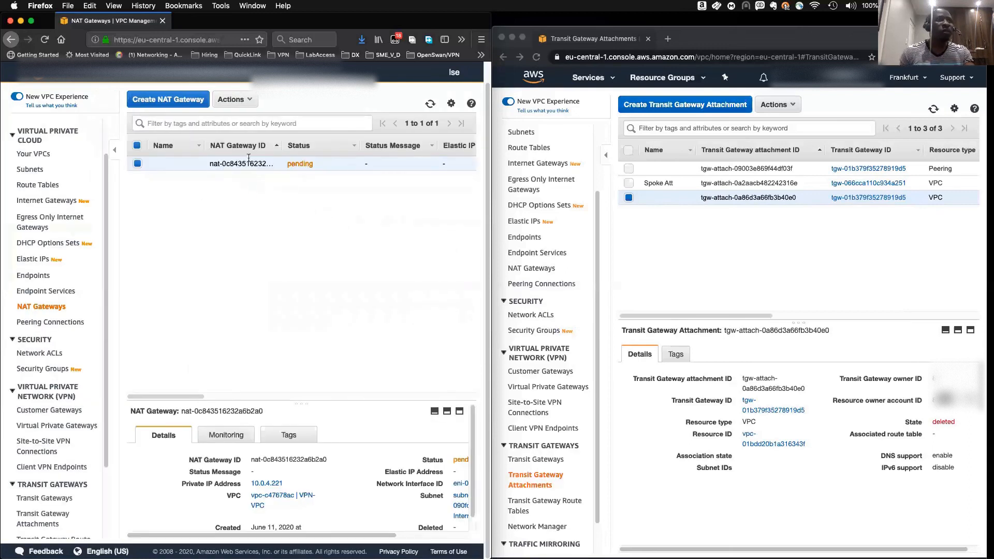
Create a second NAT gateway in the Internet-VPN_VPCB subnet (subnet-04d94f6b5cbe51bfb) with Elastic IP allocation eipalloc-014a2585a50235c10.
click(165, 100)
click(198, 170)
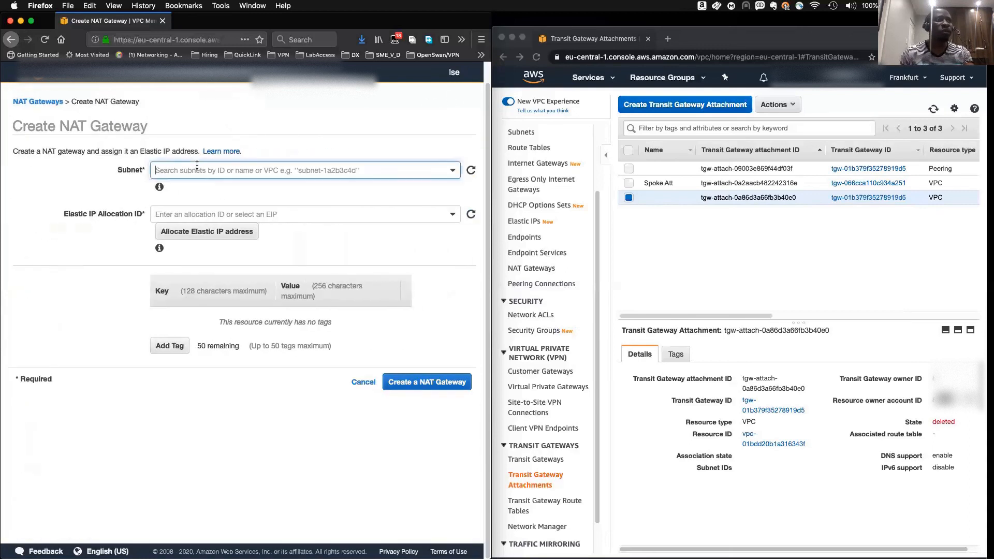
scroll(278, 282, down, 1)
scroll(280, 282, down, 4)
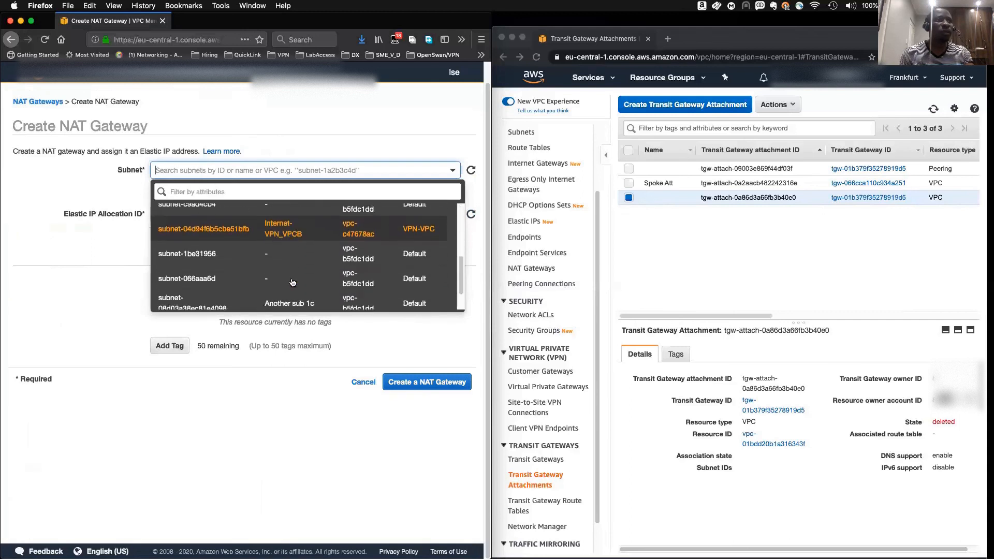
scroll(292, 281, down, 1)
scroll(292, 282, up, 1)
scroll(290, 282, down, 1)
scroll(291, 282, up, 3)
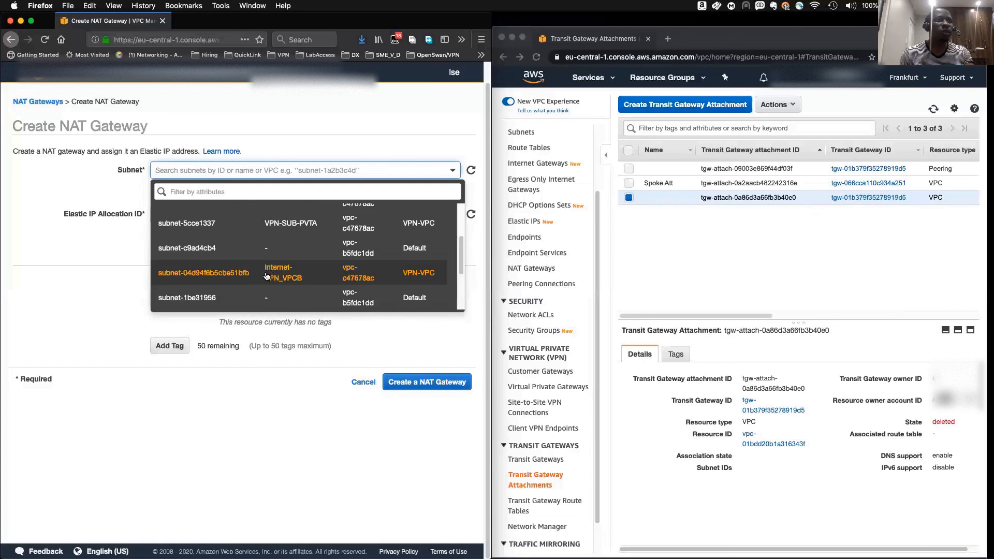
click(274, 272)
click(185, 214)
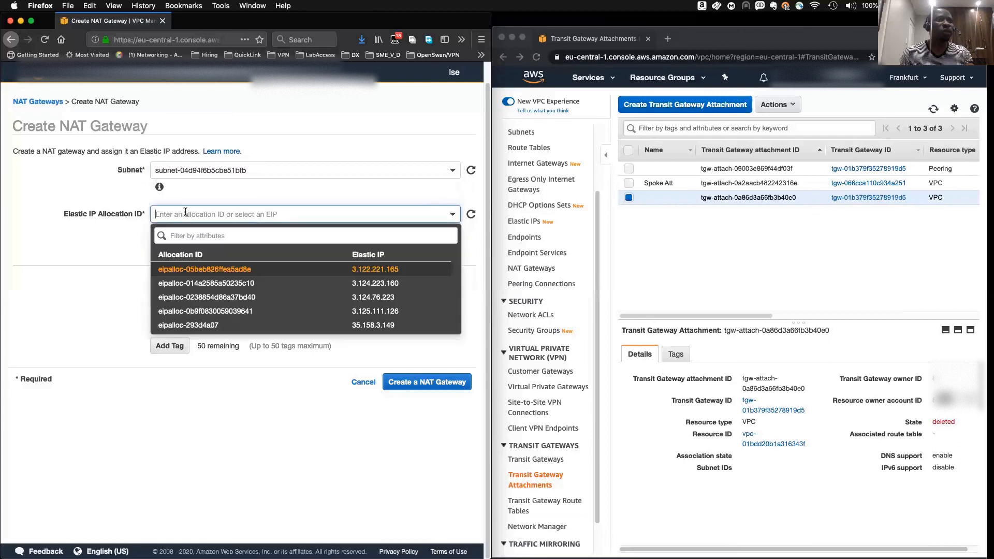
click(207, 284)
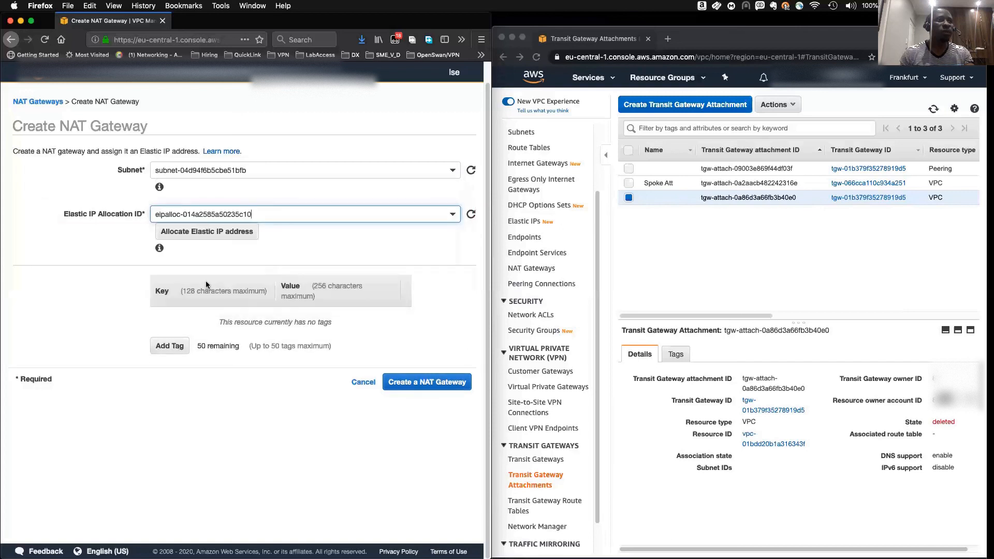
click(414, 381)
click(454, 239)
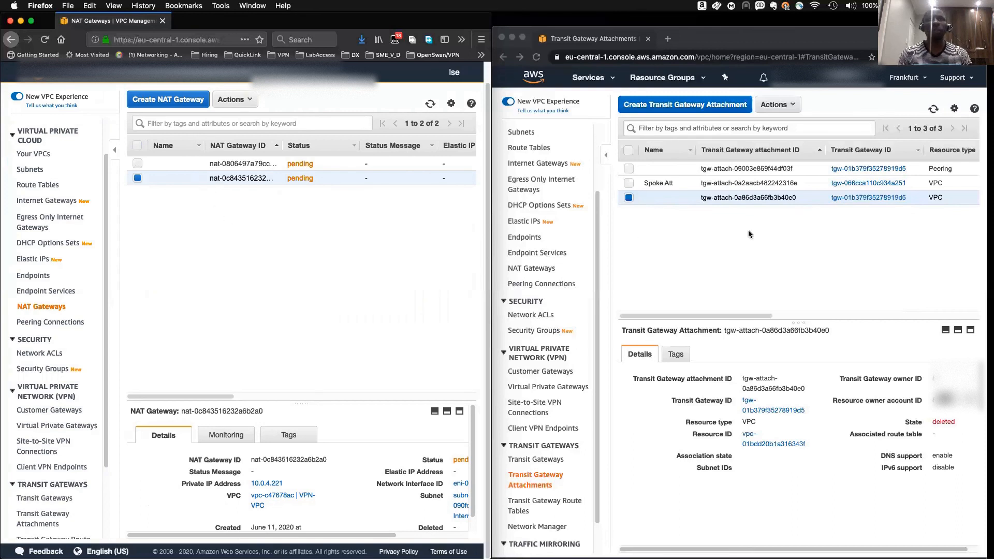
Switch to the second account's console in Chrome and open its list of transit gateway route tables.
click(709, 312)
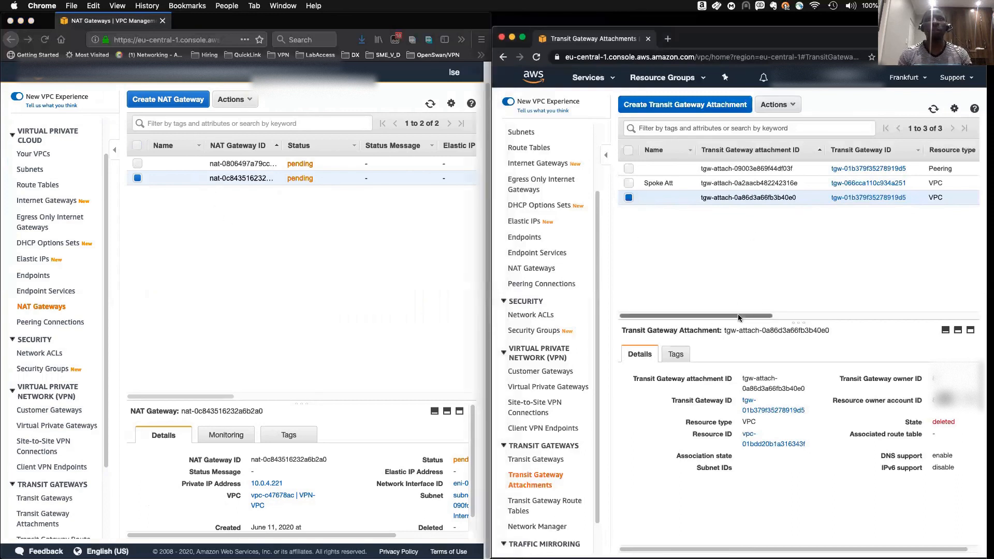
drag(752, 317, 713, 325)
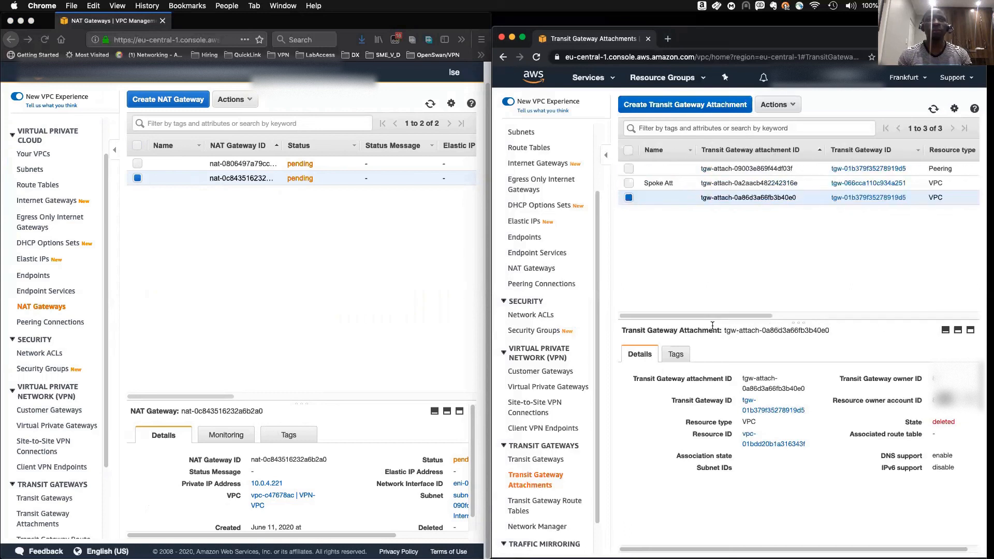
click(538, 505)
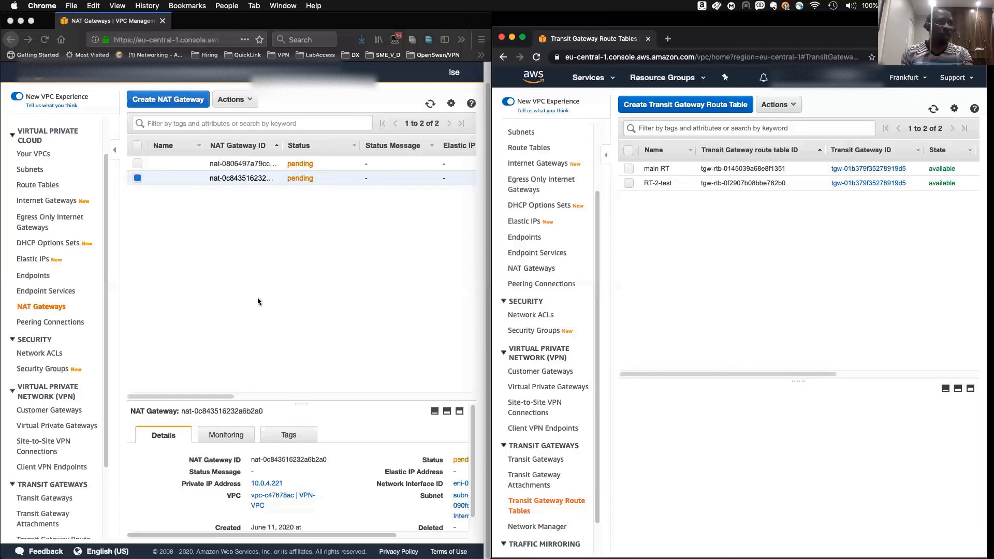
Return to the first account's console in Firefox and open its list of transit gateway route tables.
click(266, 223)
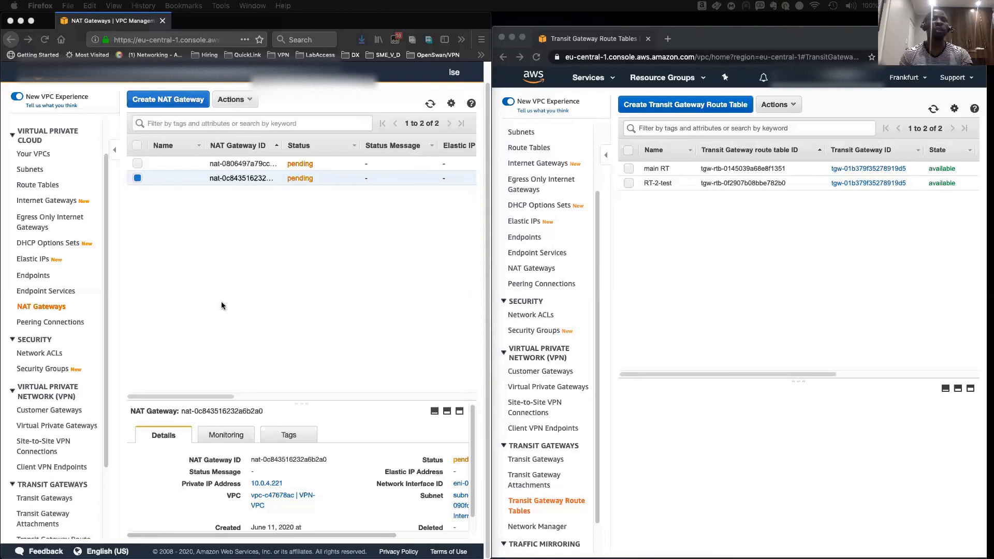
scroll(70, 415, down, 4)
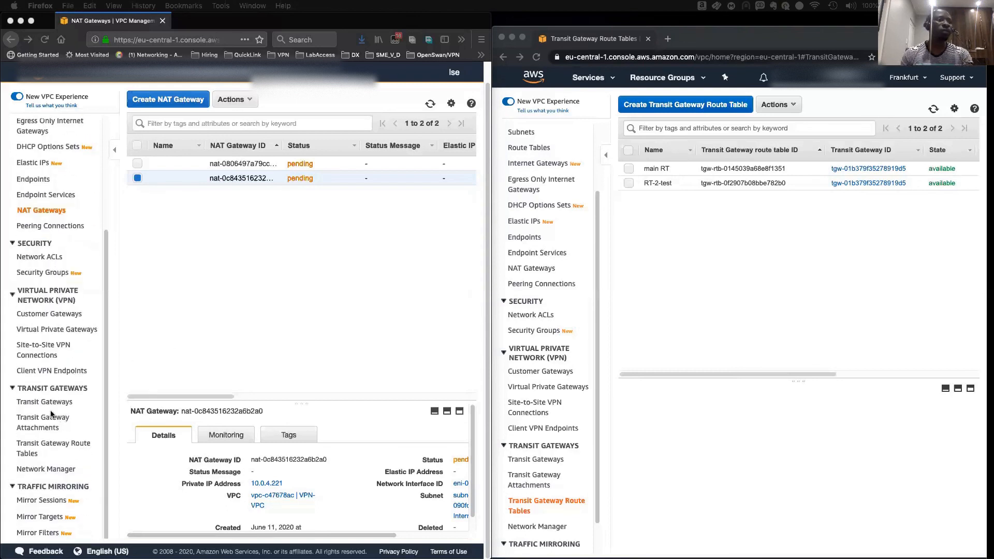
click(46, 445)
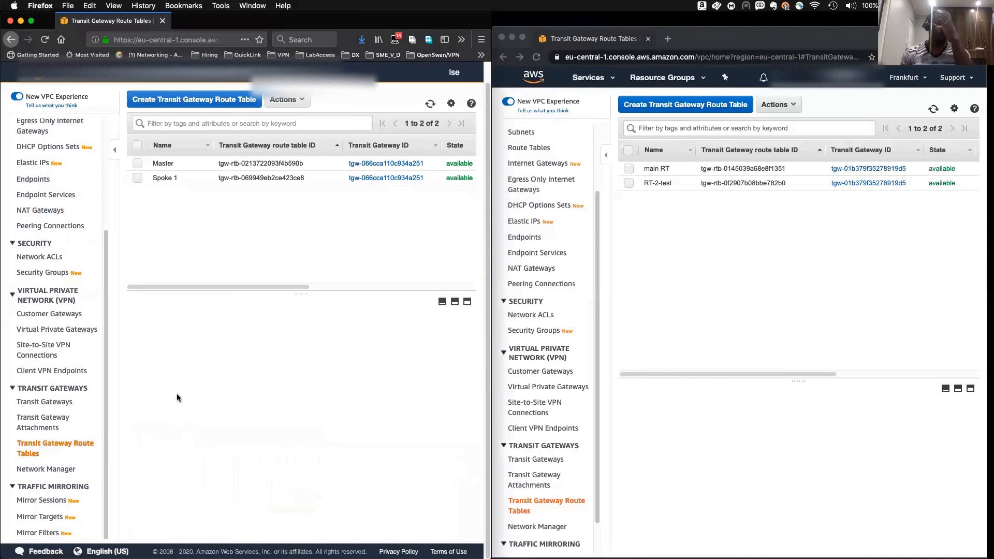